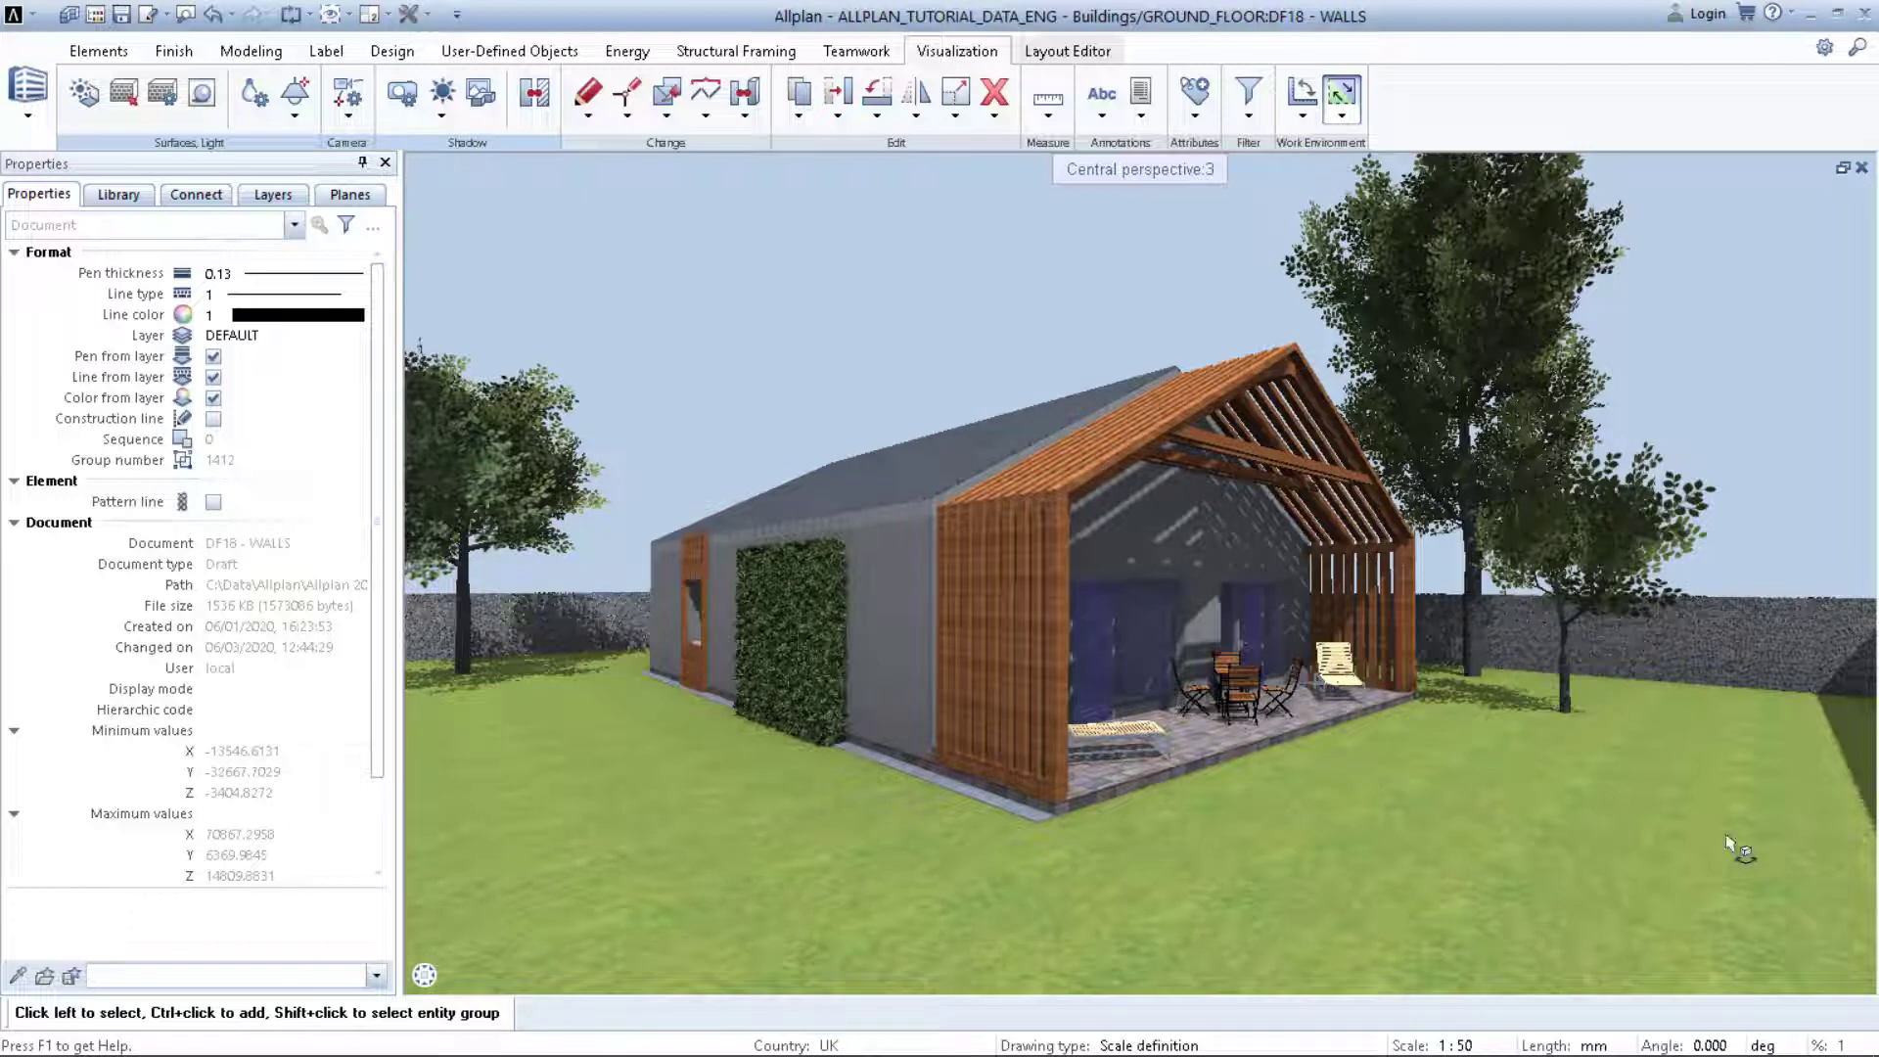
Step: Preview the house in RTRender real-time mode, then return the view to Animation shading
left_click(1810, 976)
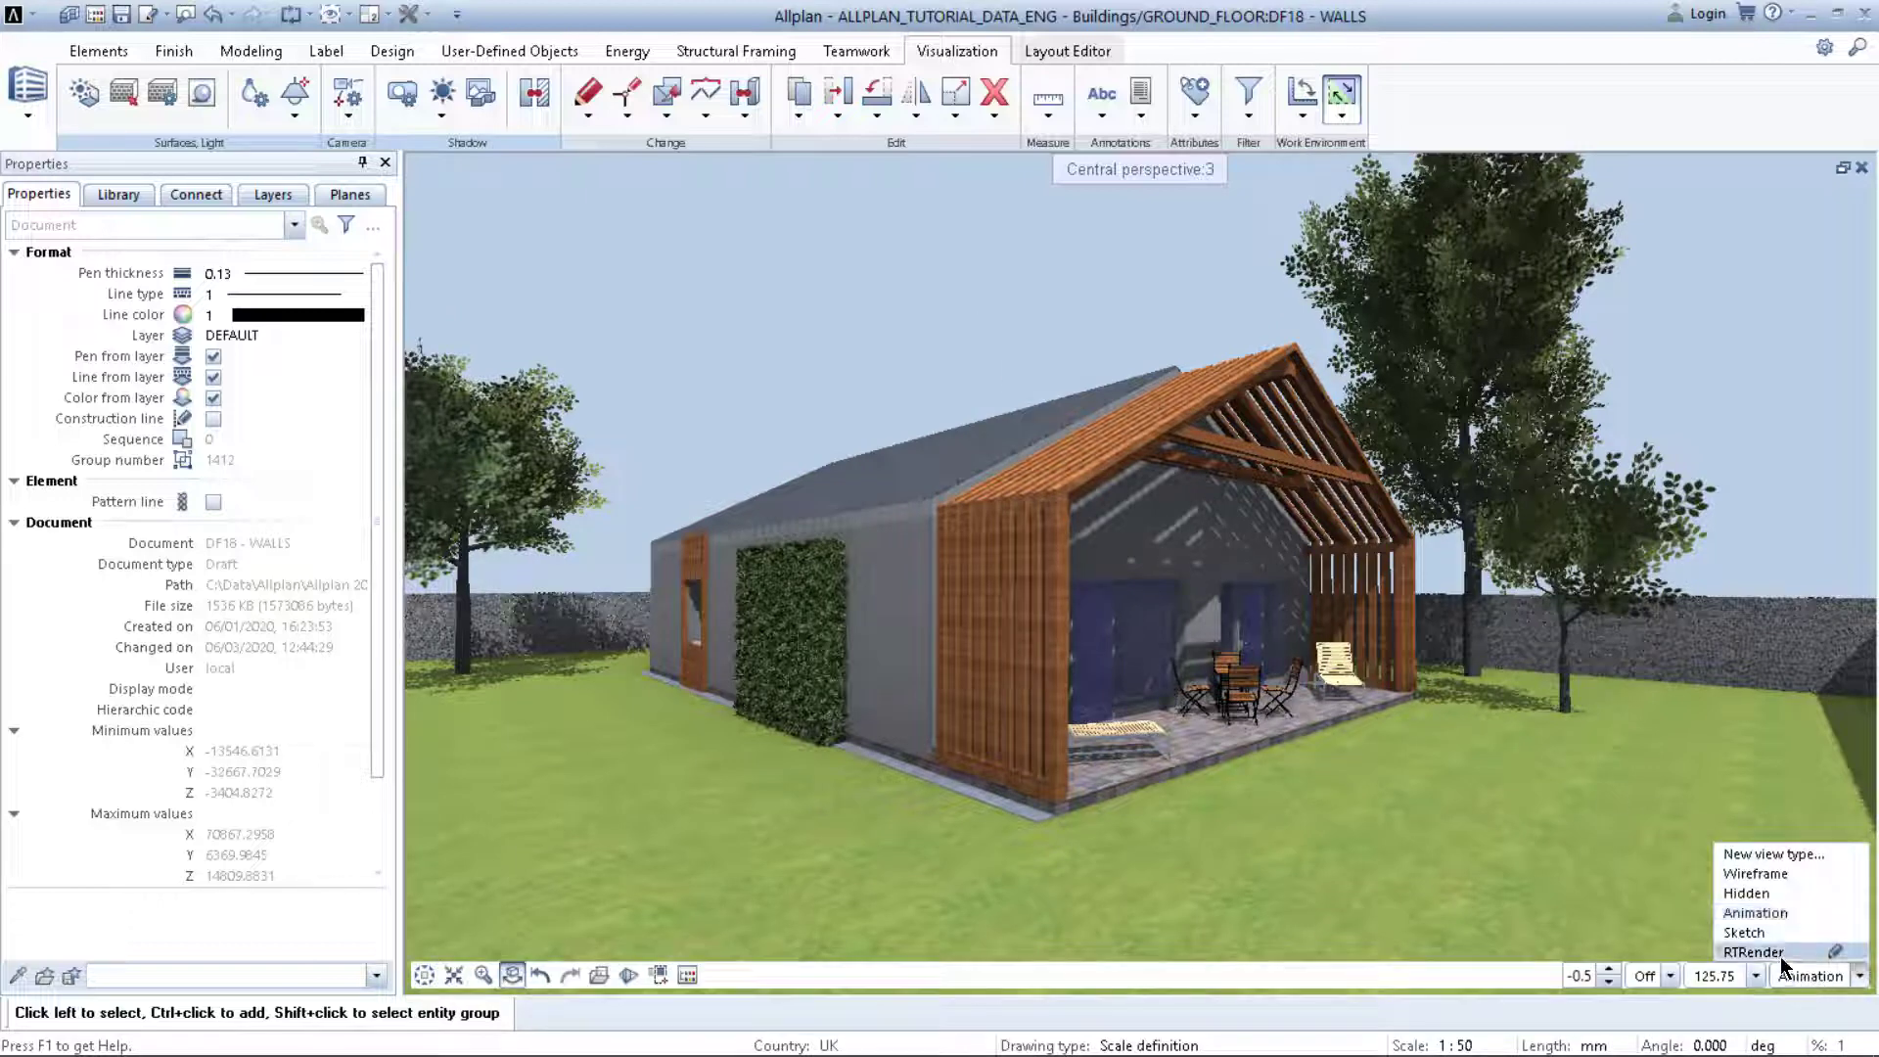
left_click(1776, 949)
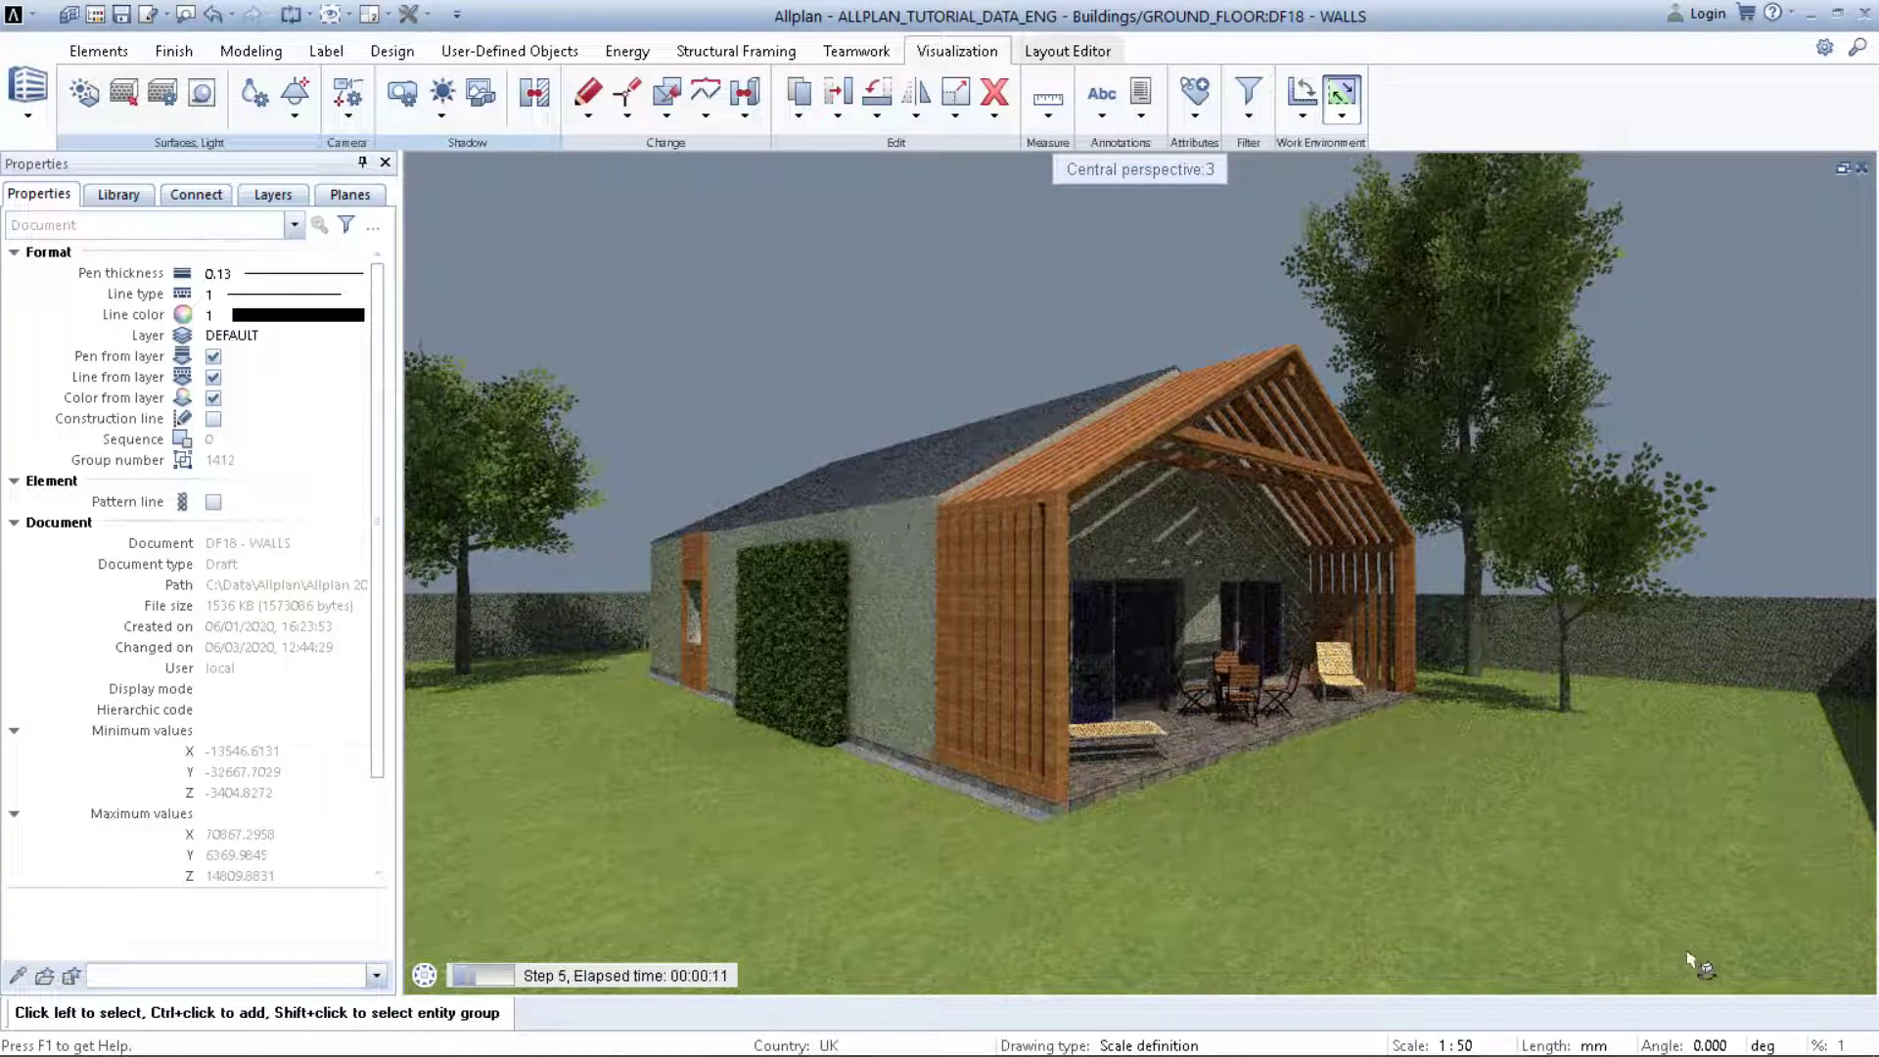
left_click(1794, 978)
left_click(1761, 913)
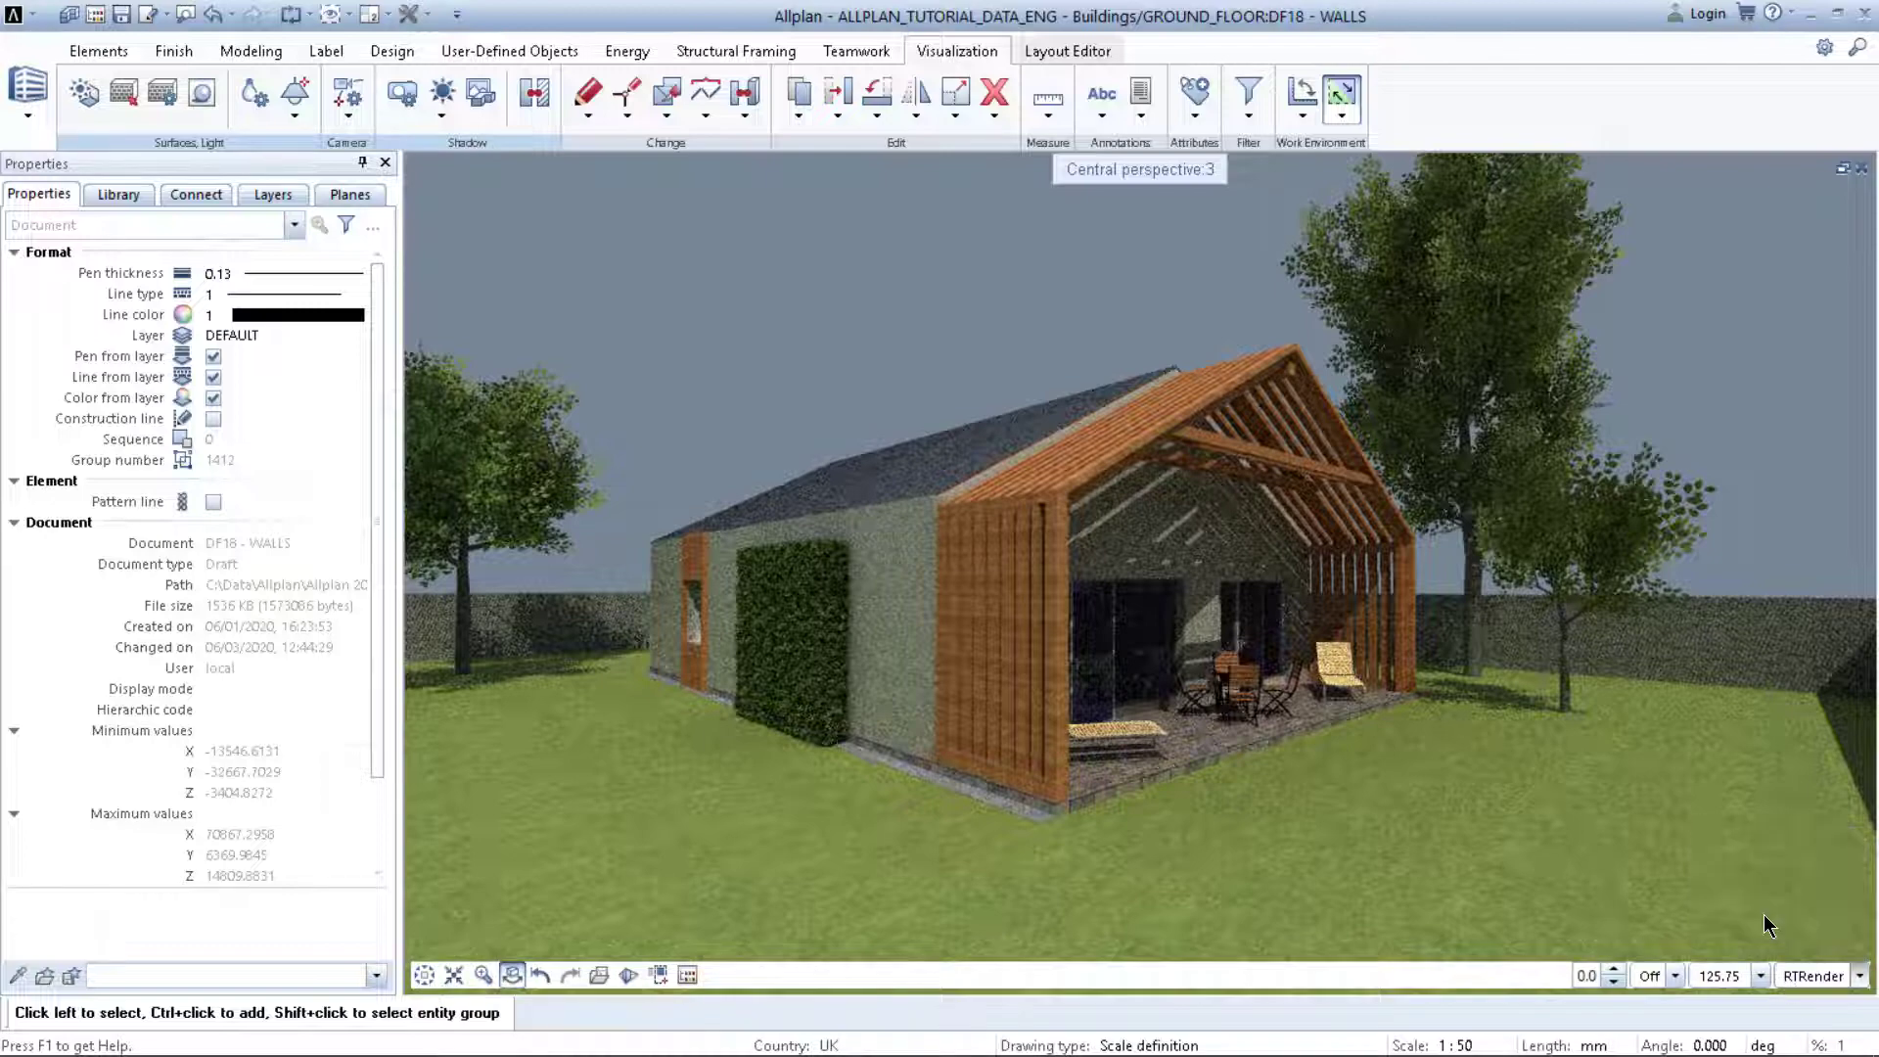
Step: Open Surroundings from the viewport context menu, showing the 1 July 11:00 sun with north at 90°
right_click(916, 318)
left_click(806, 317)
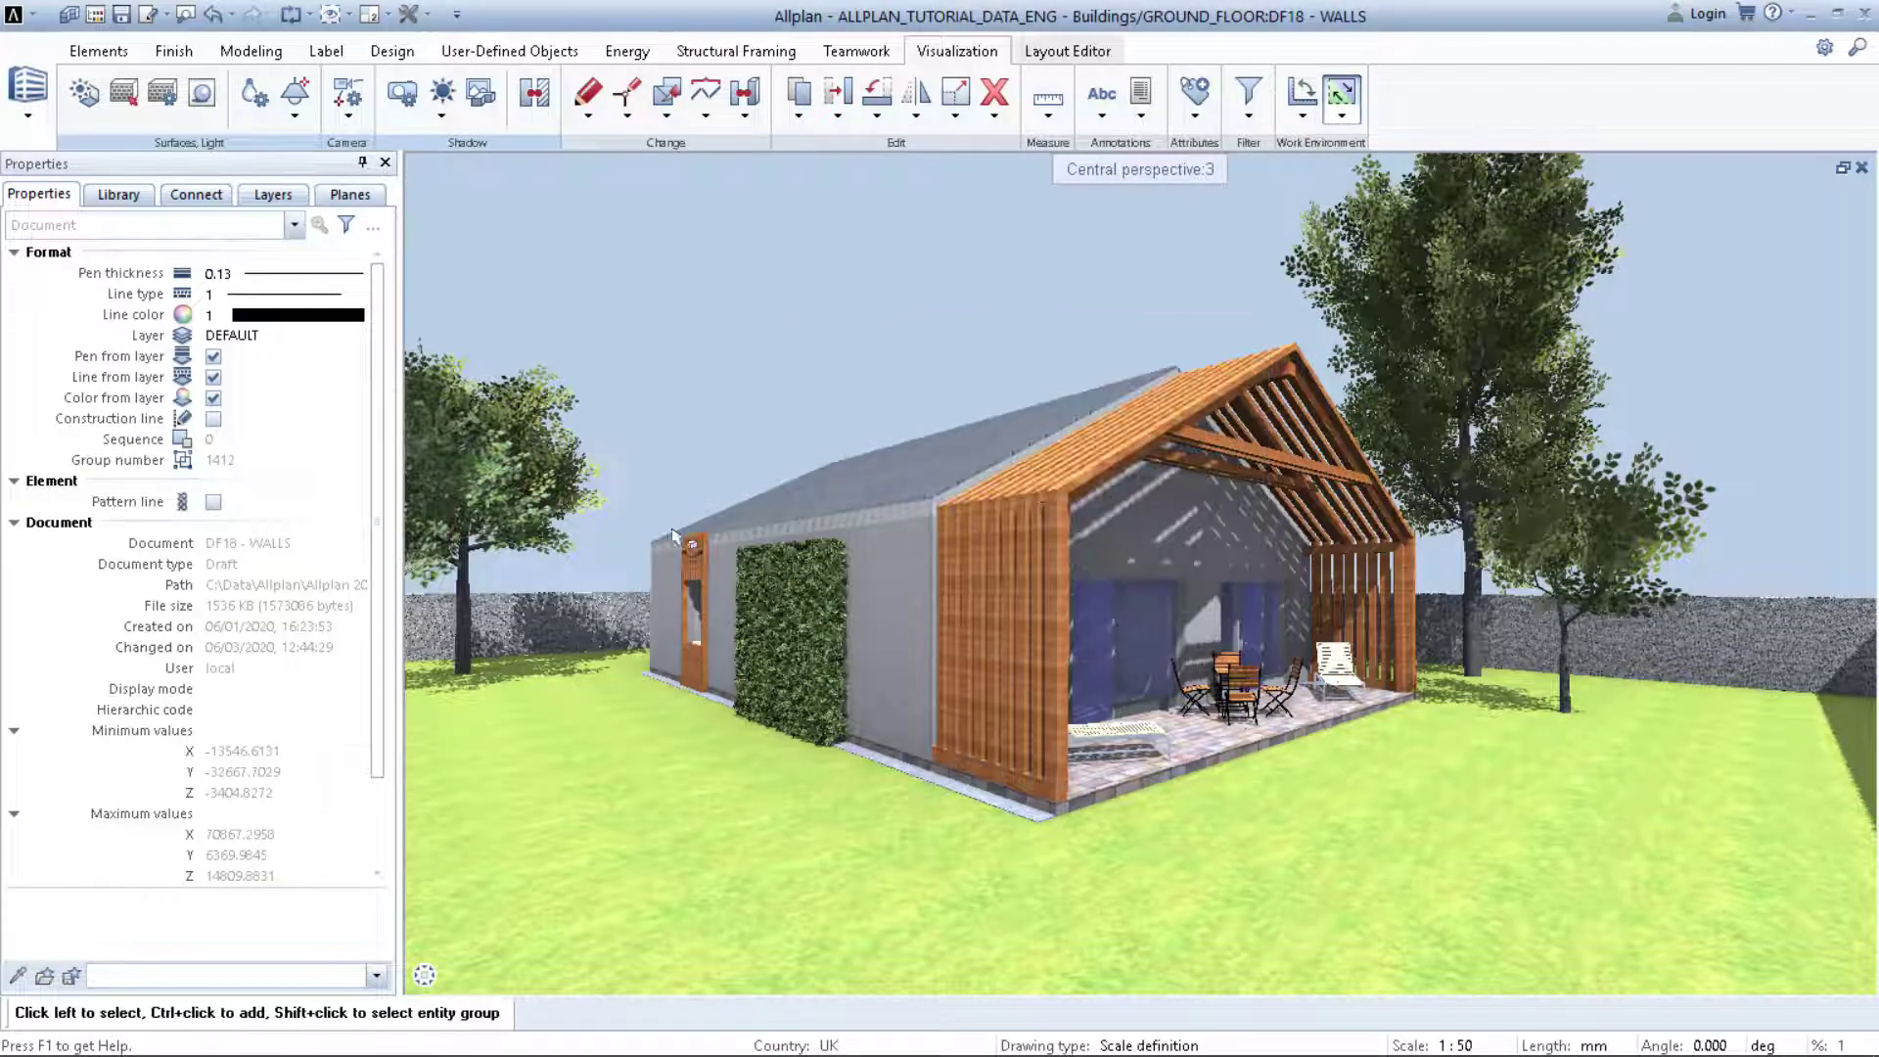
mouse_move(503, 983)
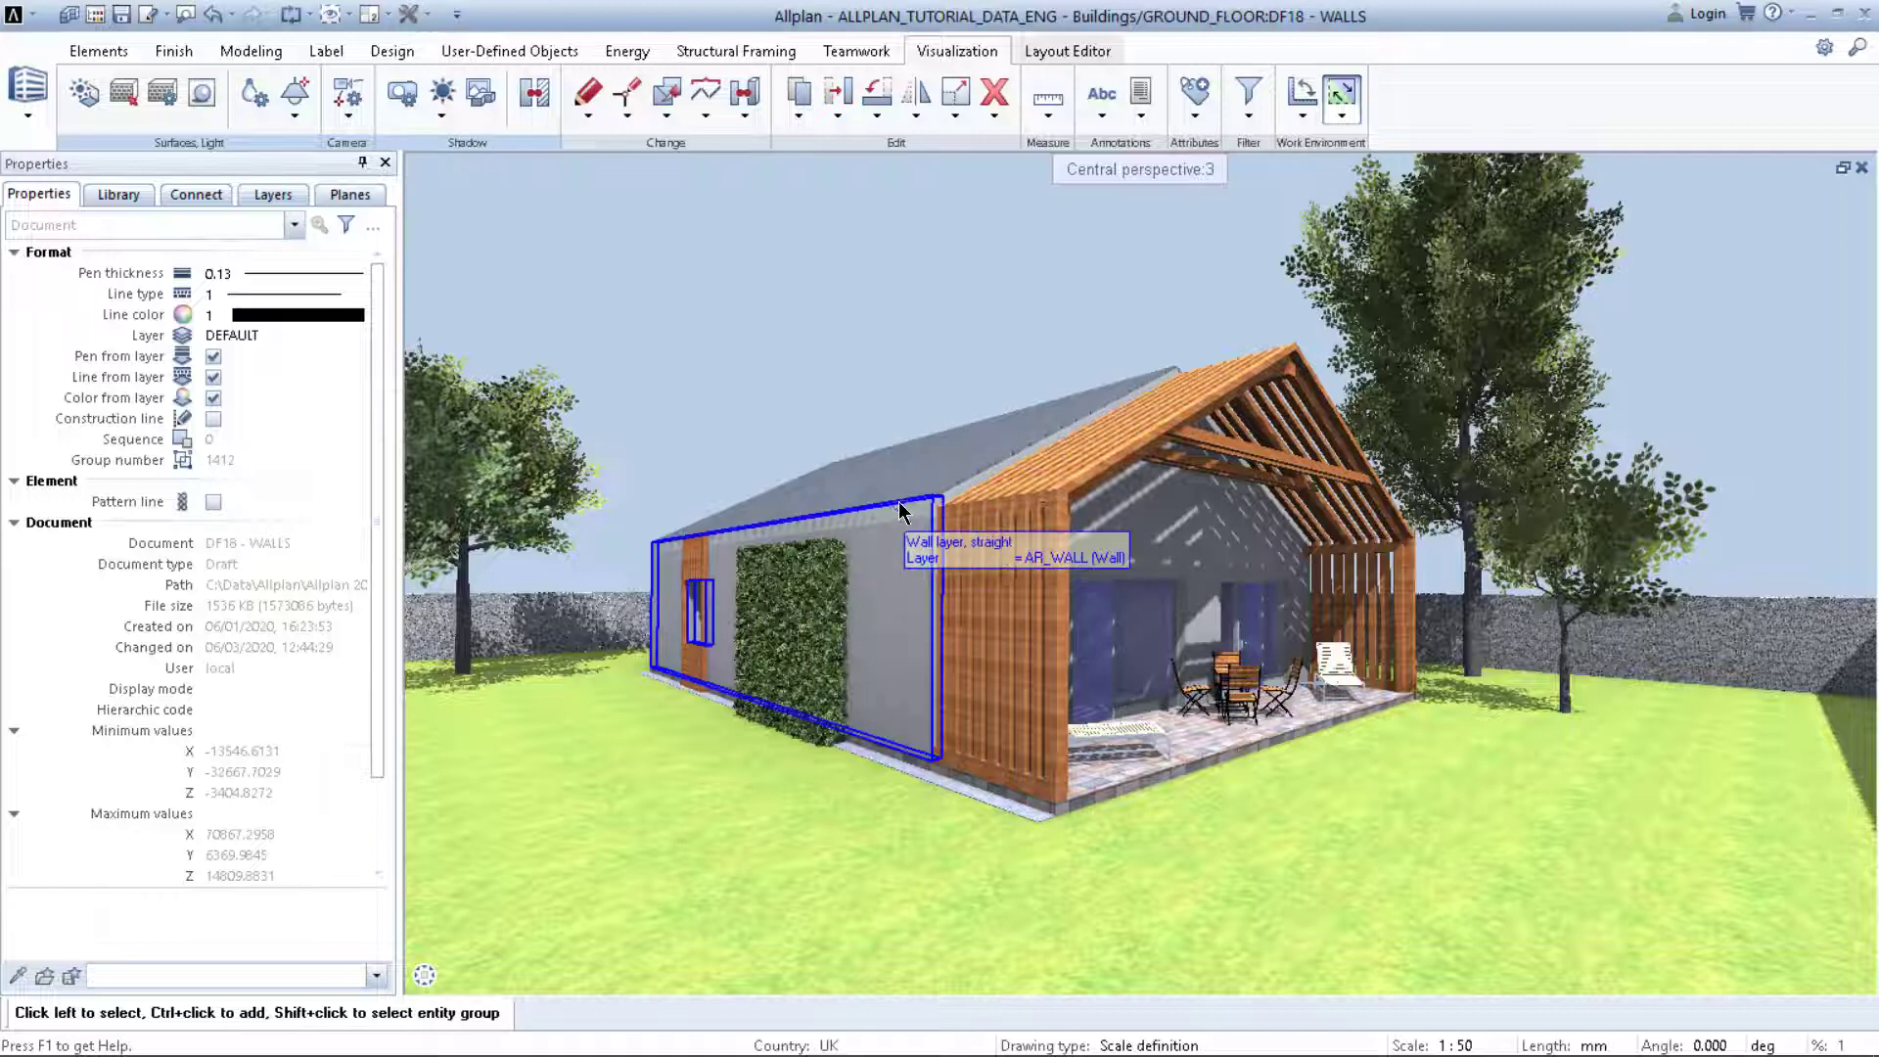
right_click(851, 312)
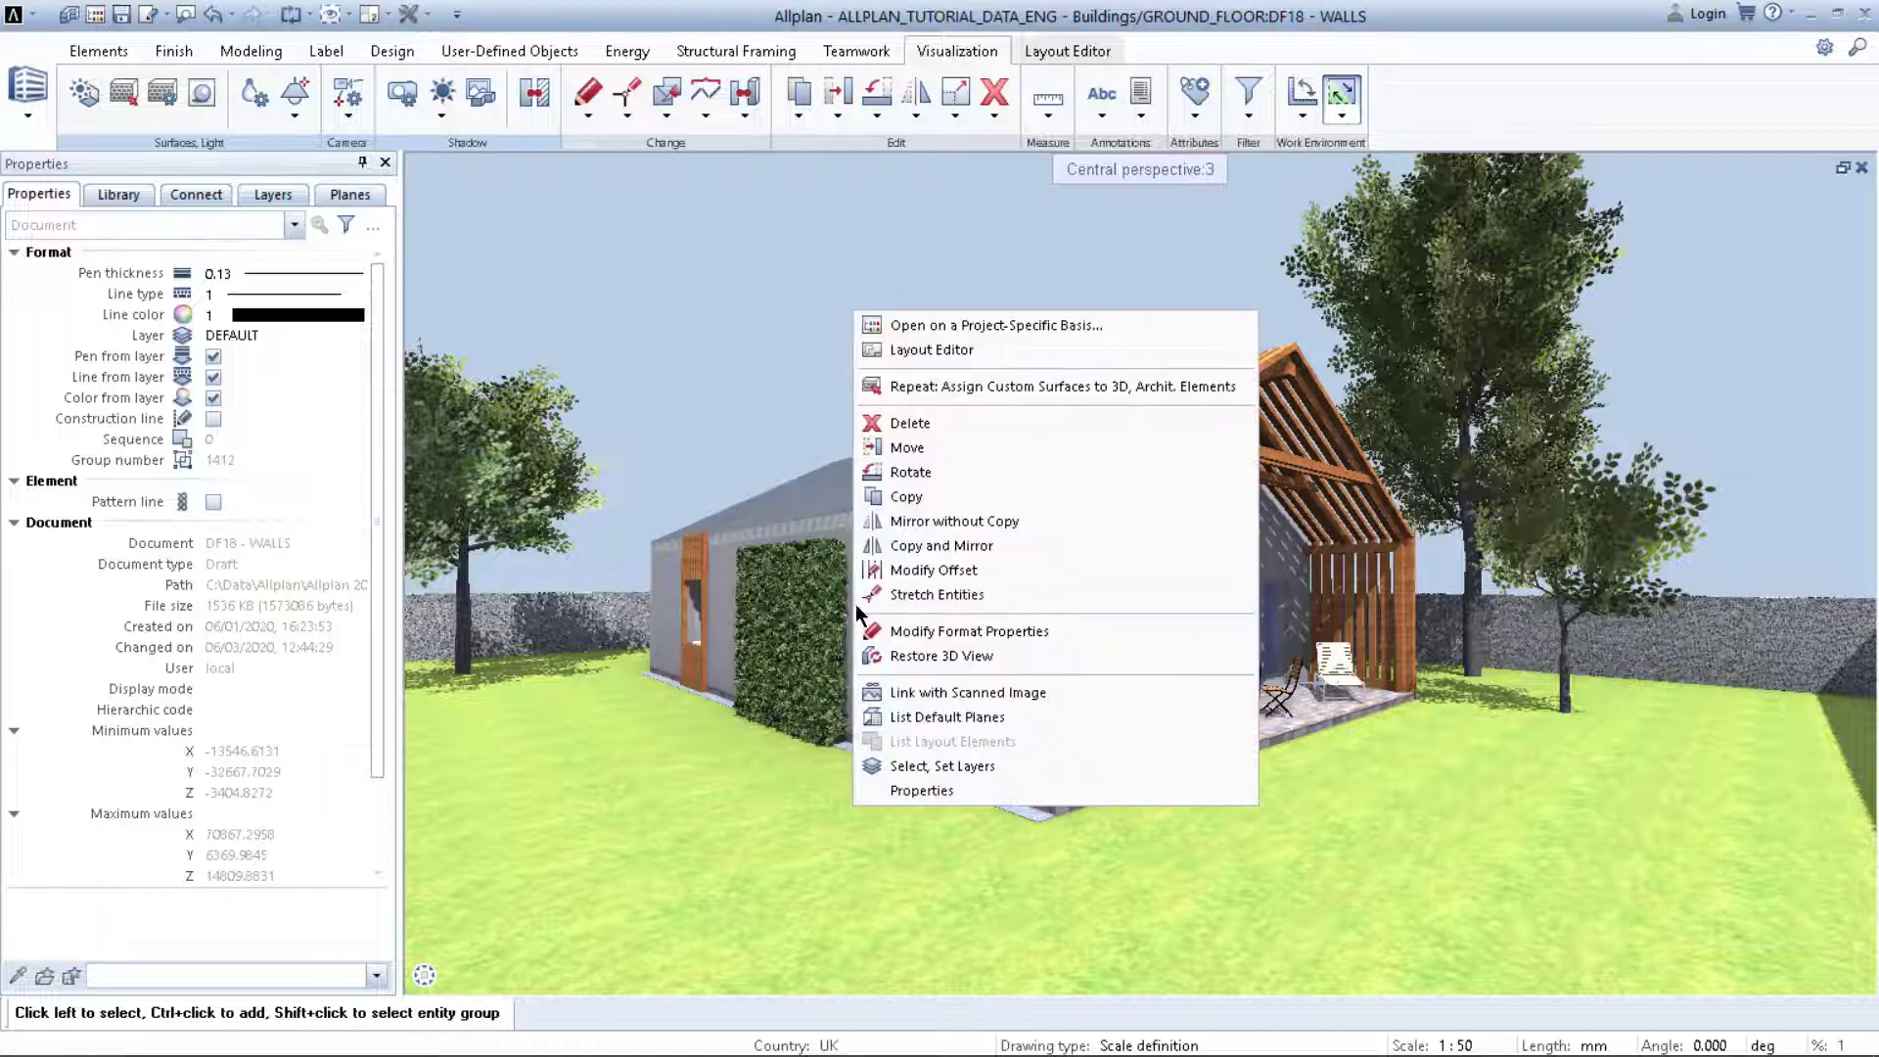
left_click(789, 297)
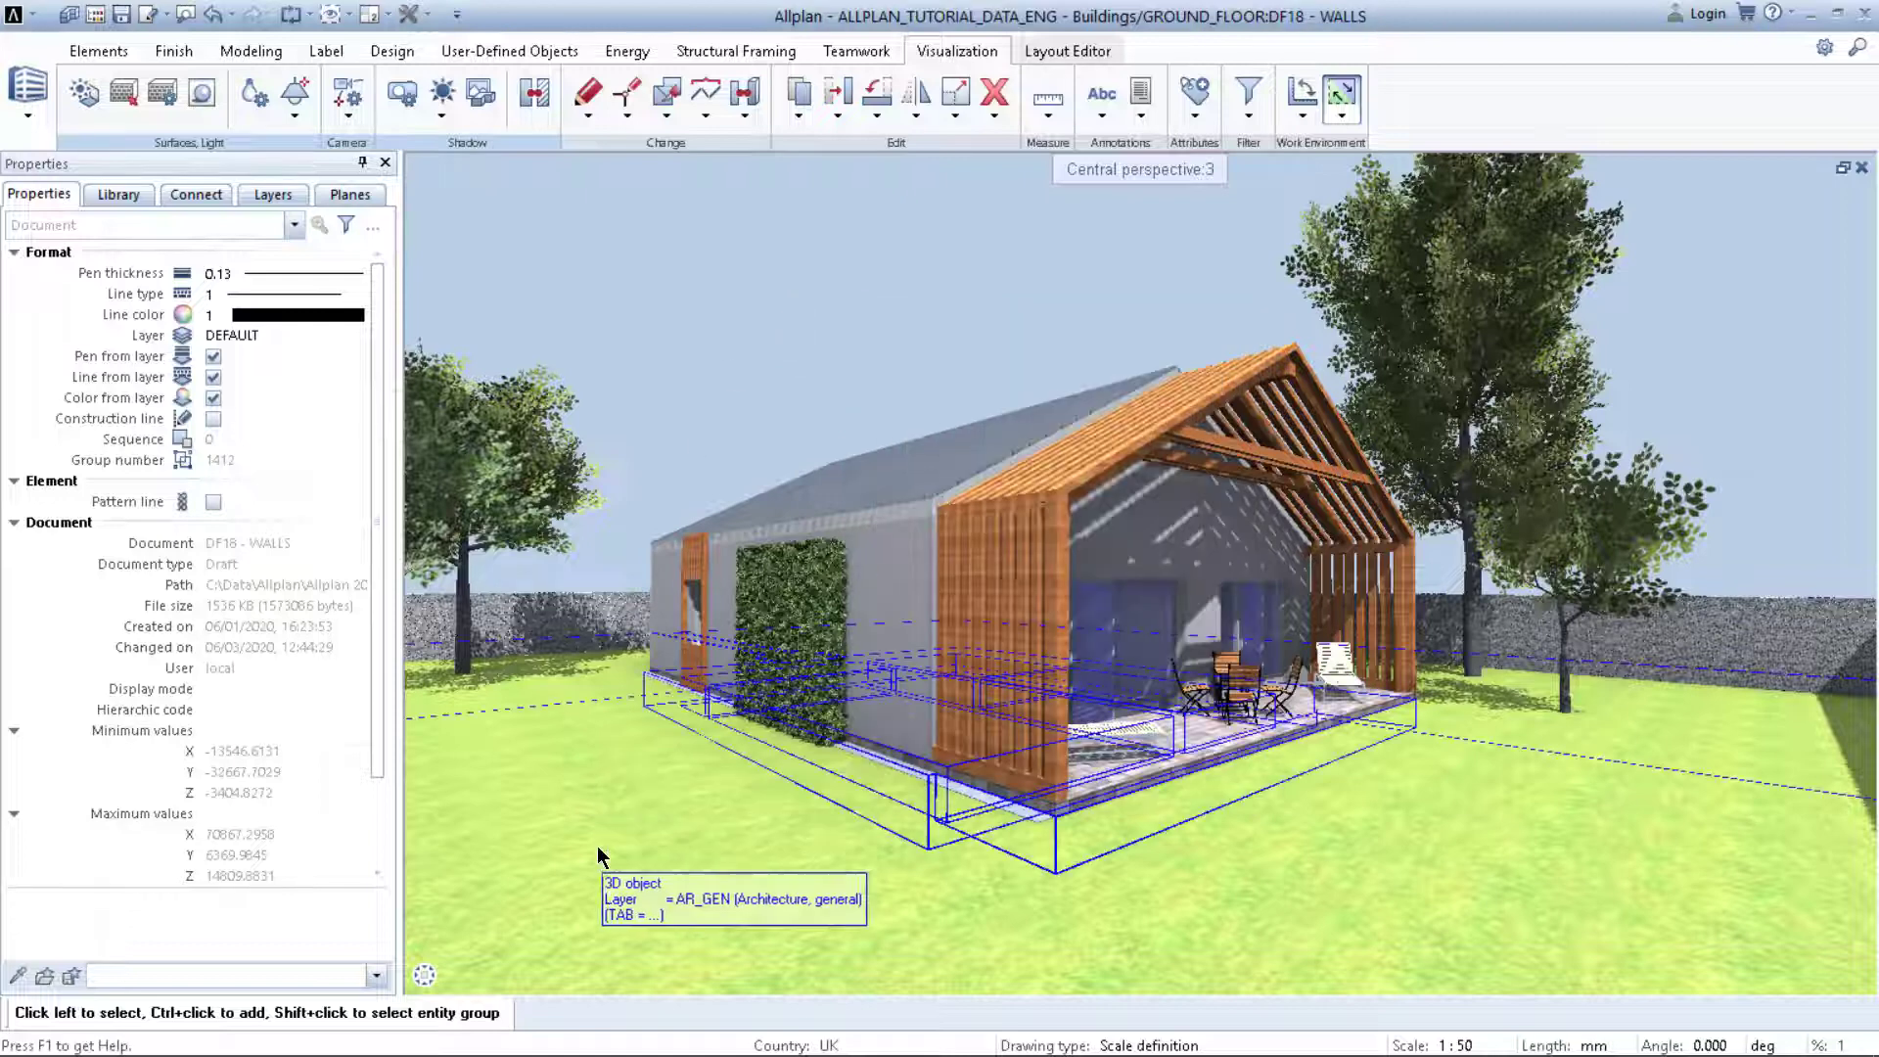
mouse_move(566, 973)
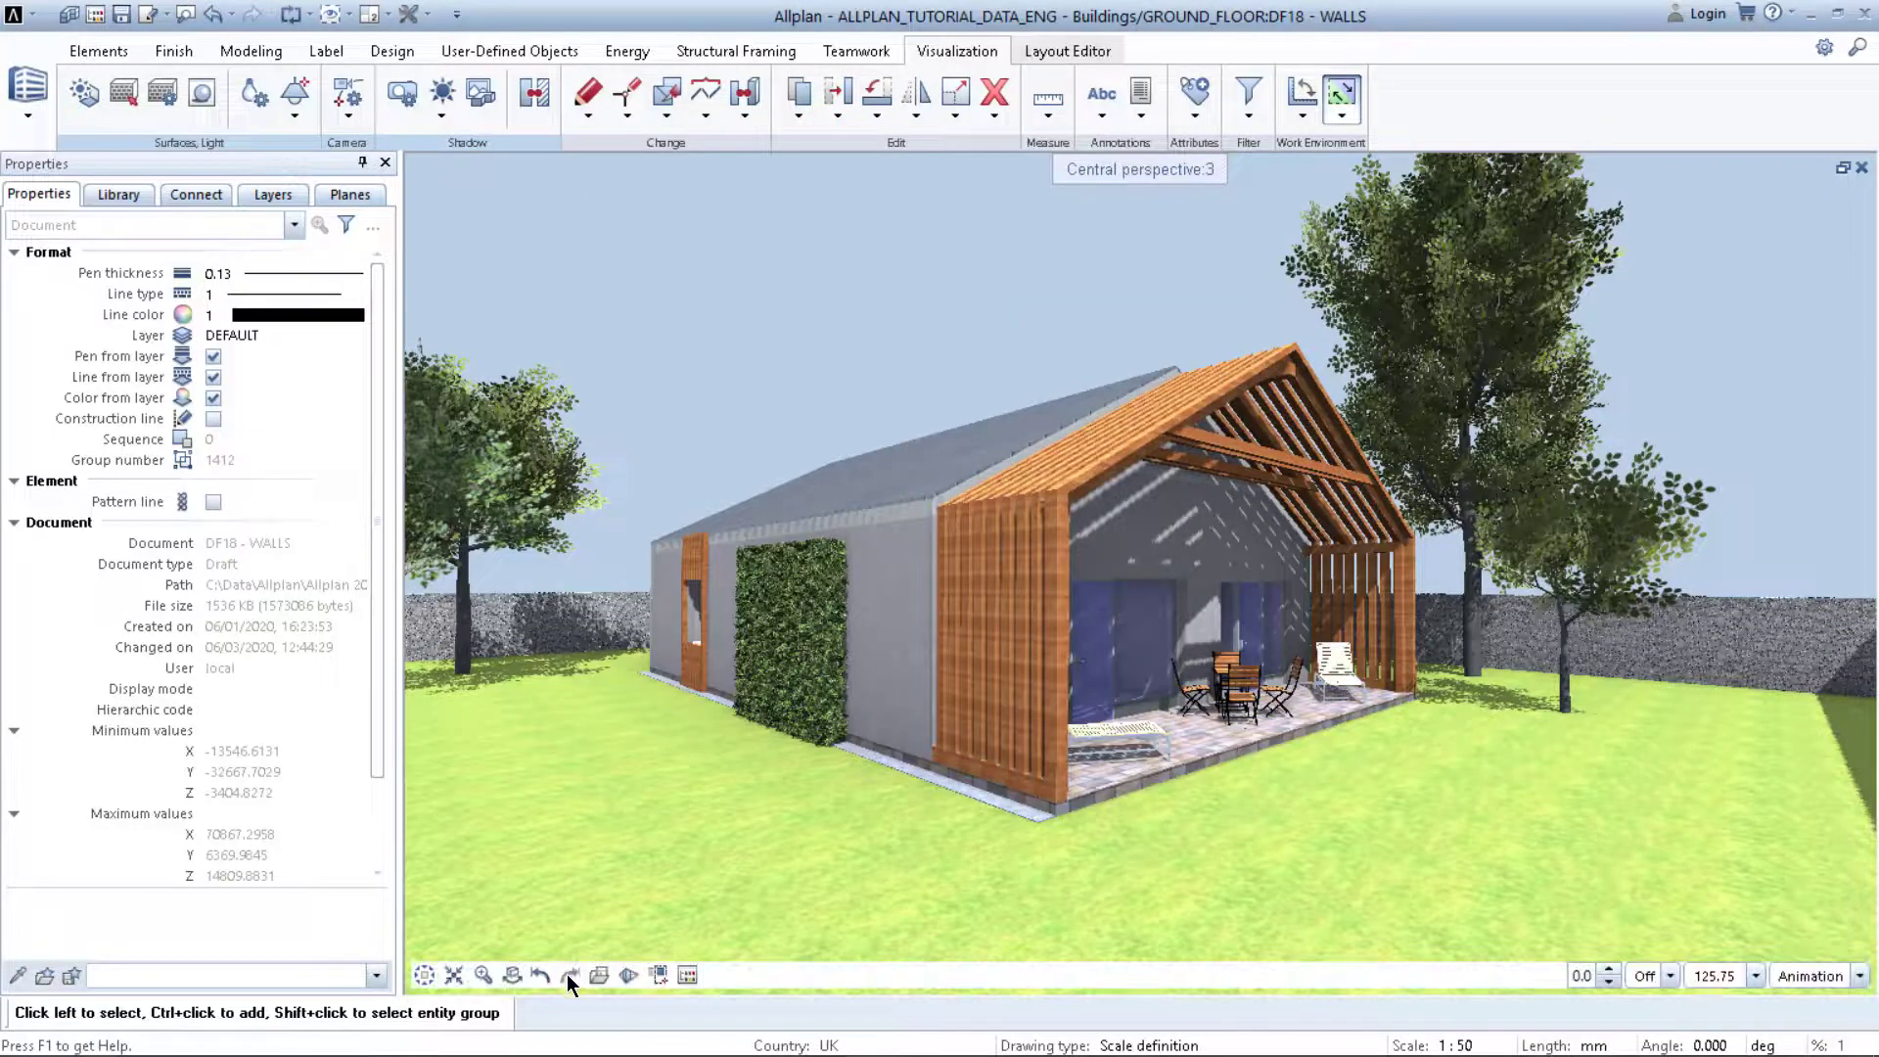
left_click(511, 976)
right_click(696, 266)
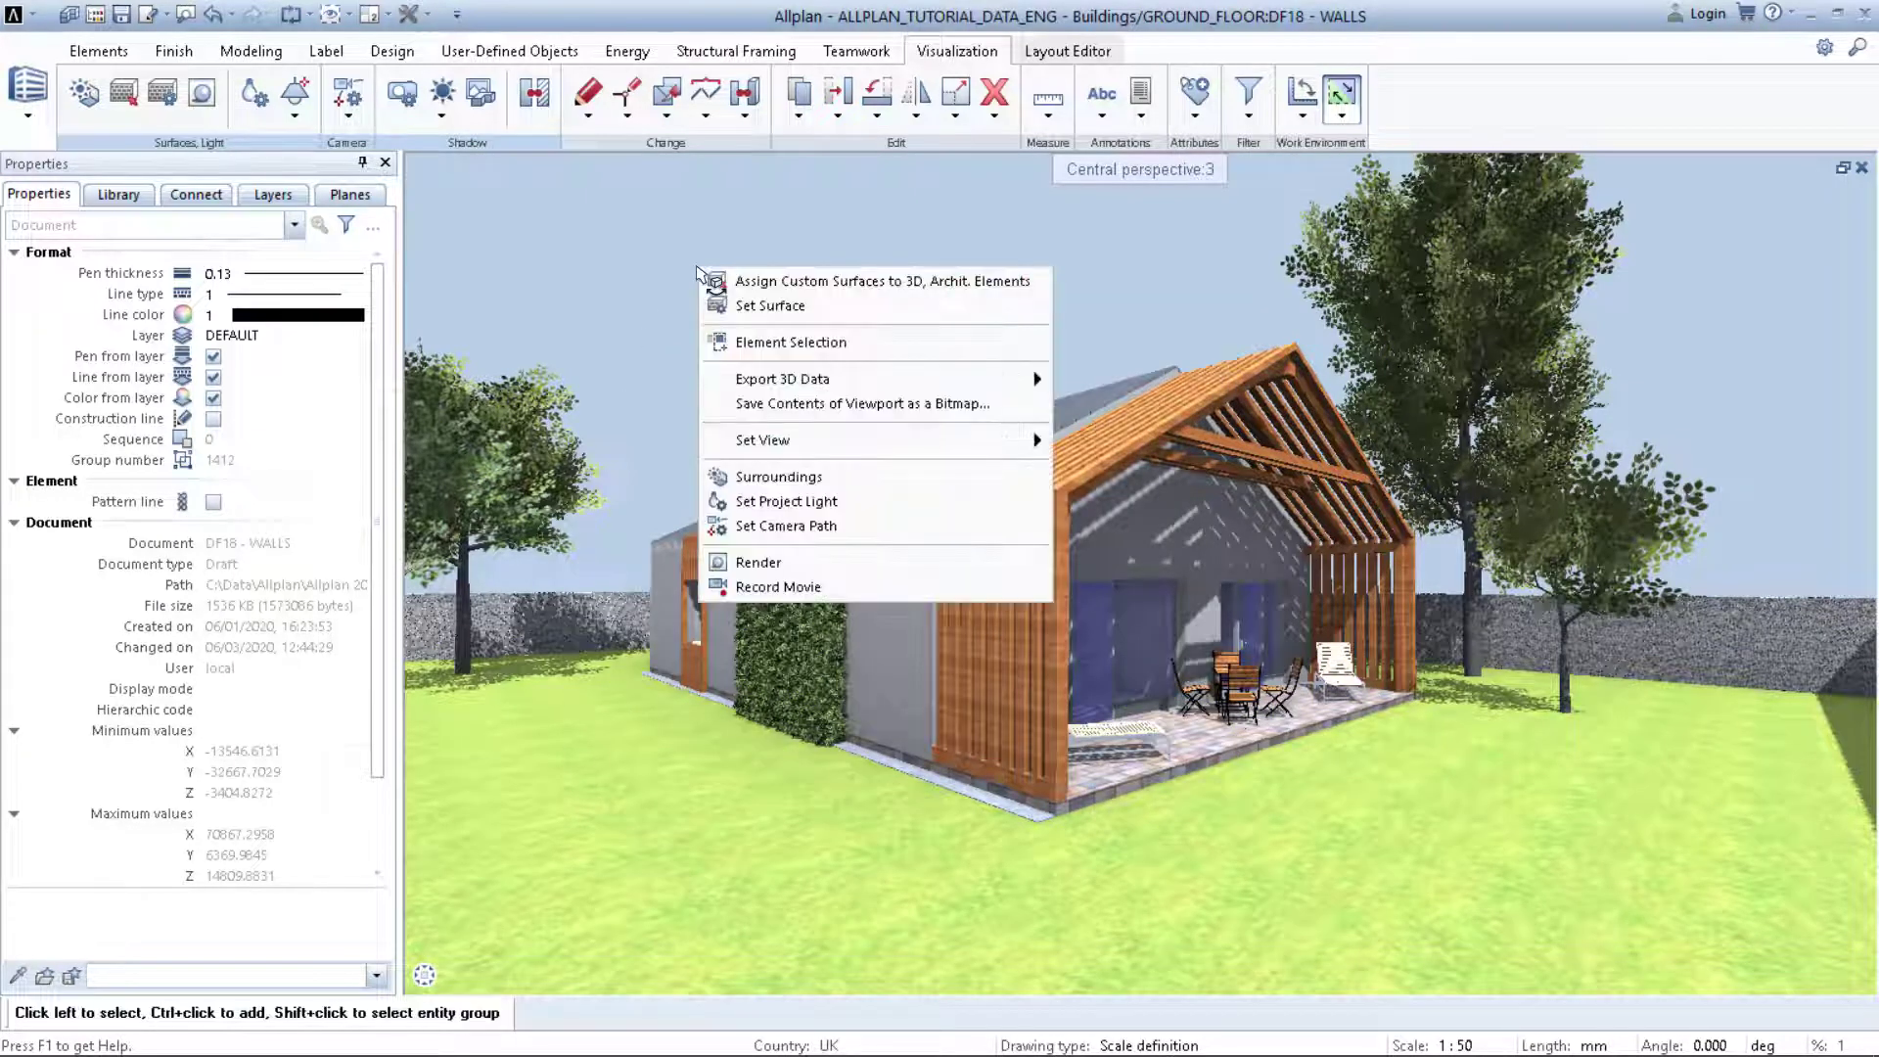
left_click(782, 477)
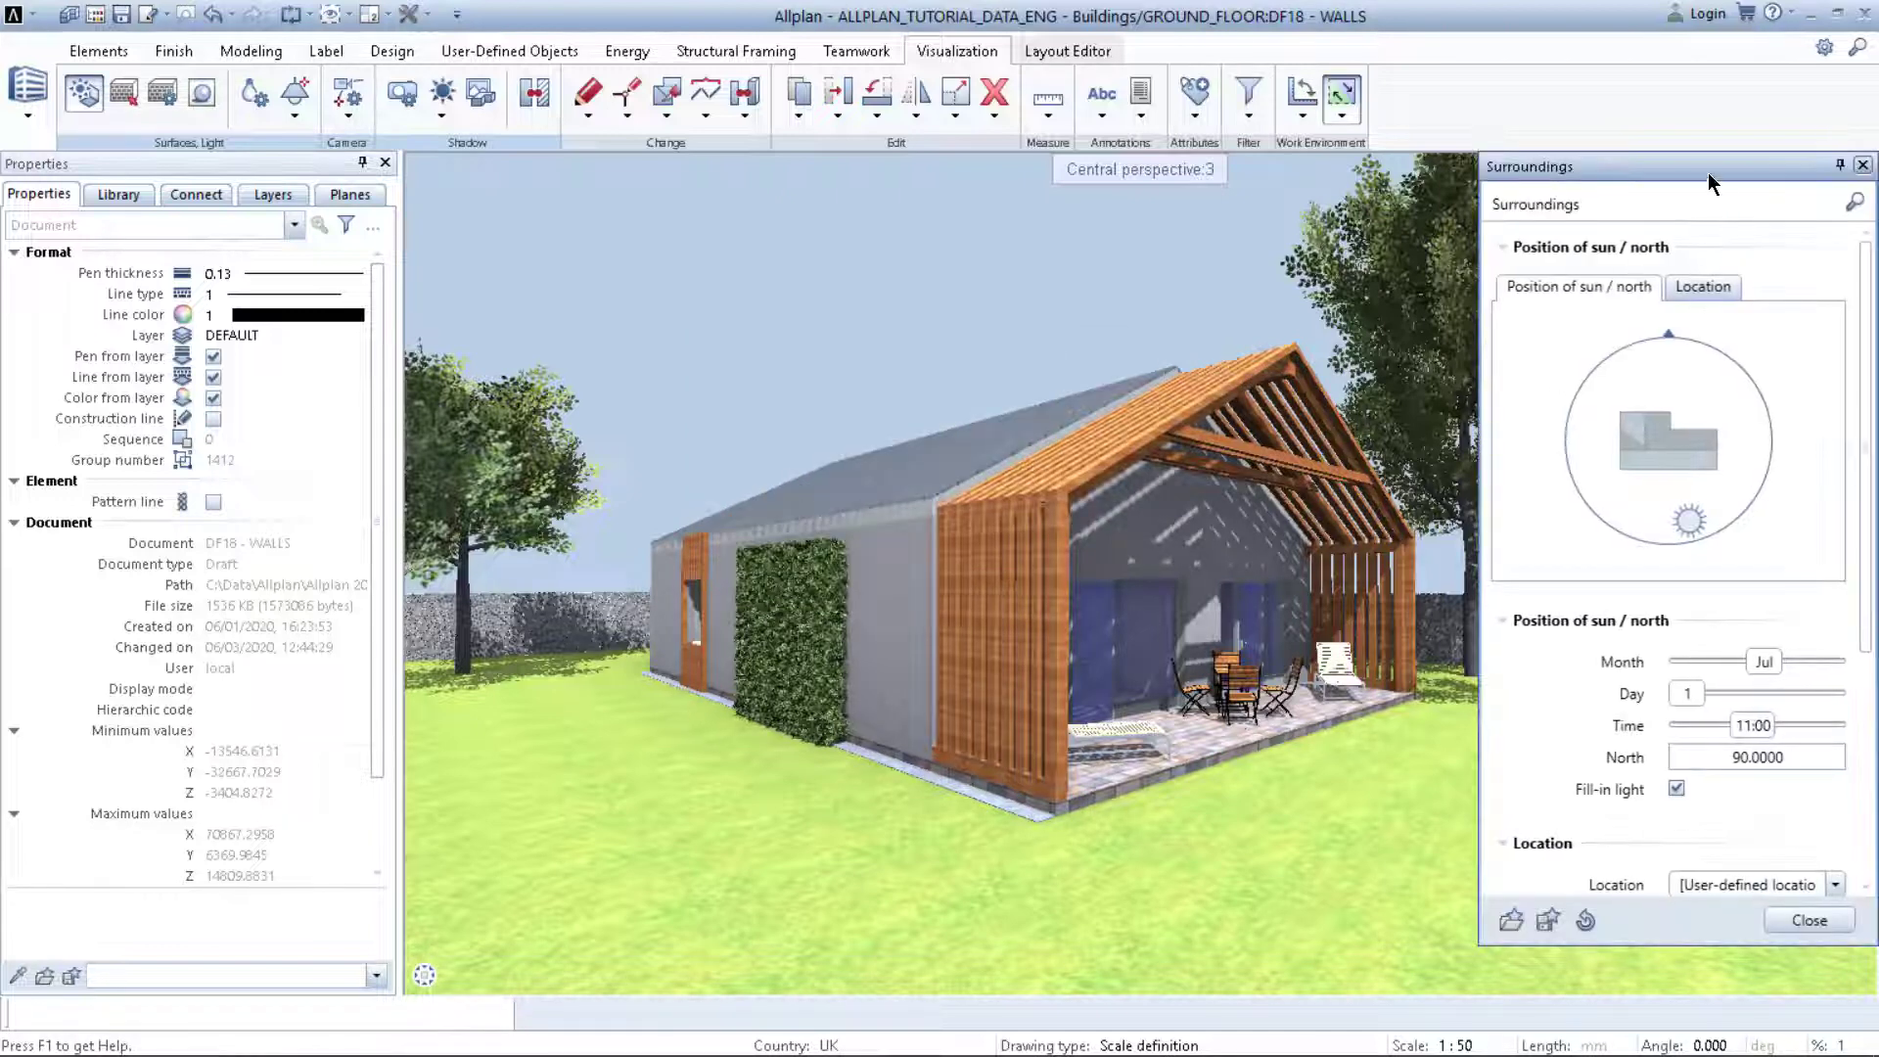
Step: Float the Surroundings palette over the view and settle the sun time at 12:20 on 1 July
left_click_drag(1706, 172, 577, 184)
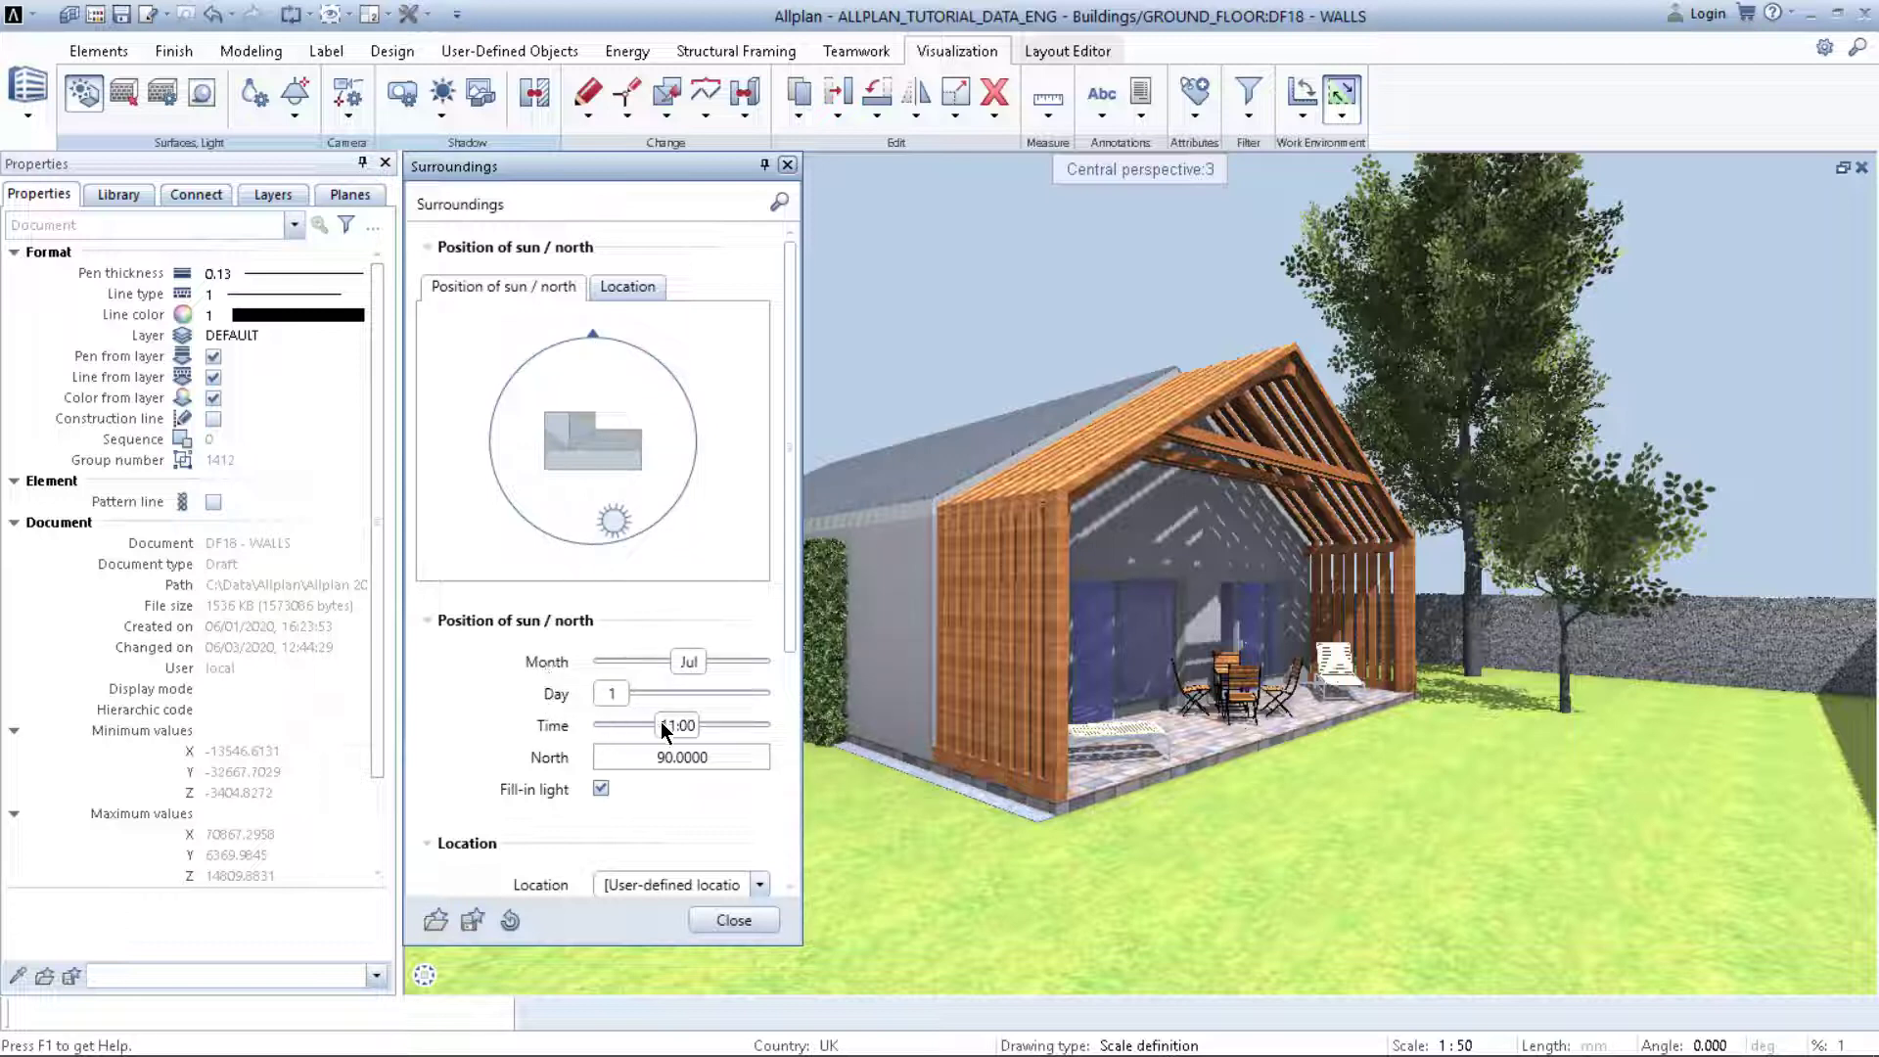
mouse_move(682, 725)
left_mouse_down()
mouse_move(648, 722)
mouse_move(675, 725)
left_mouse_up()
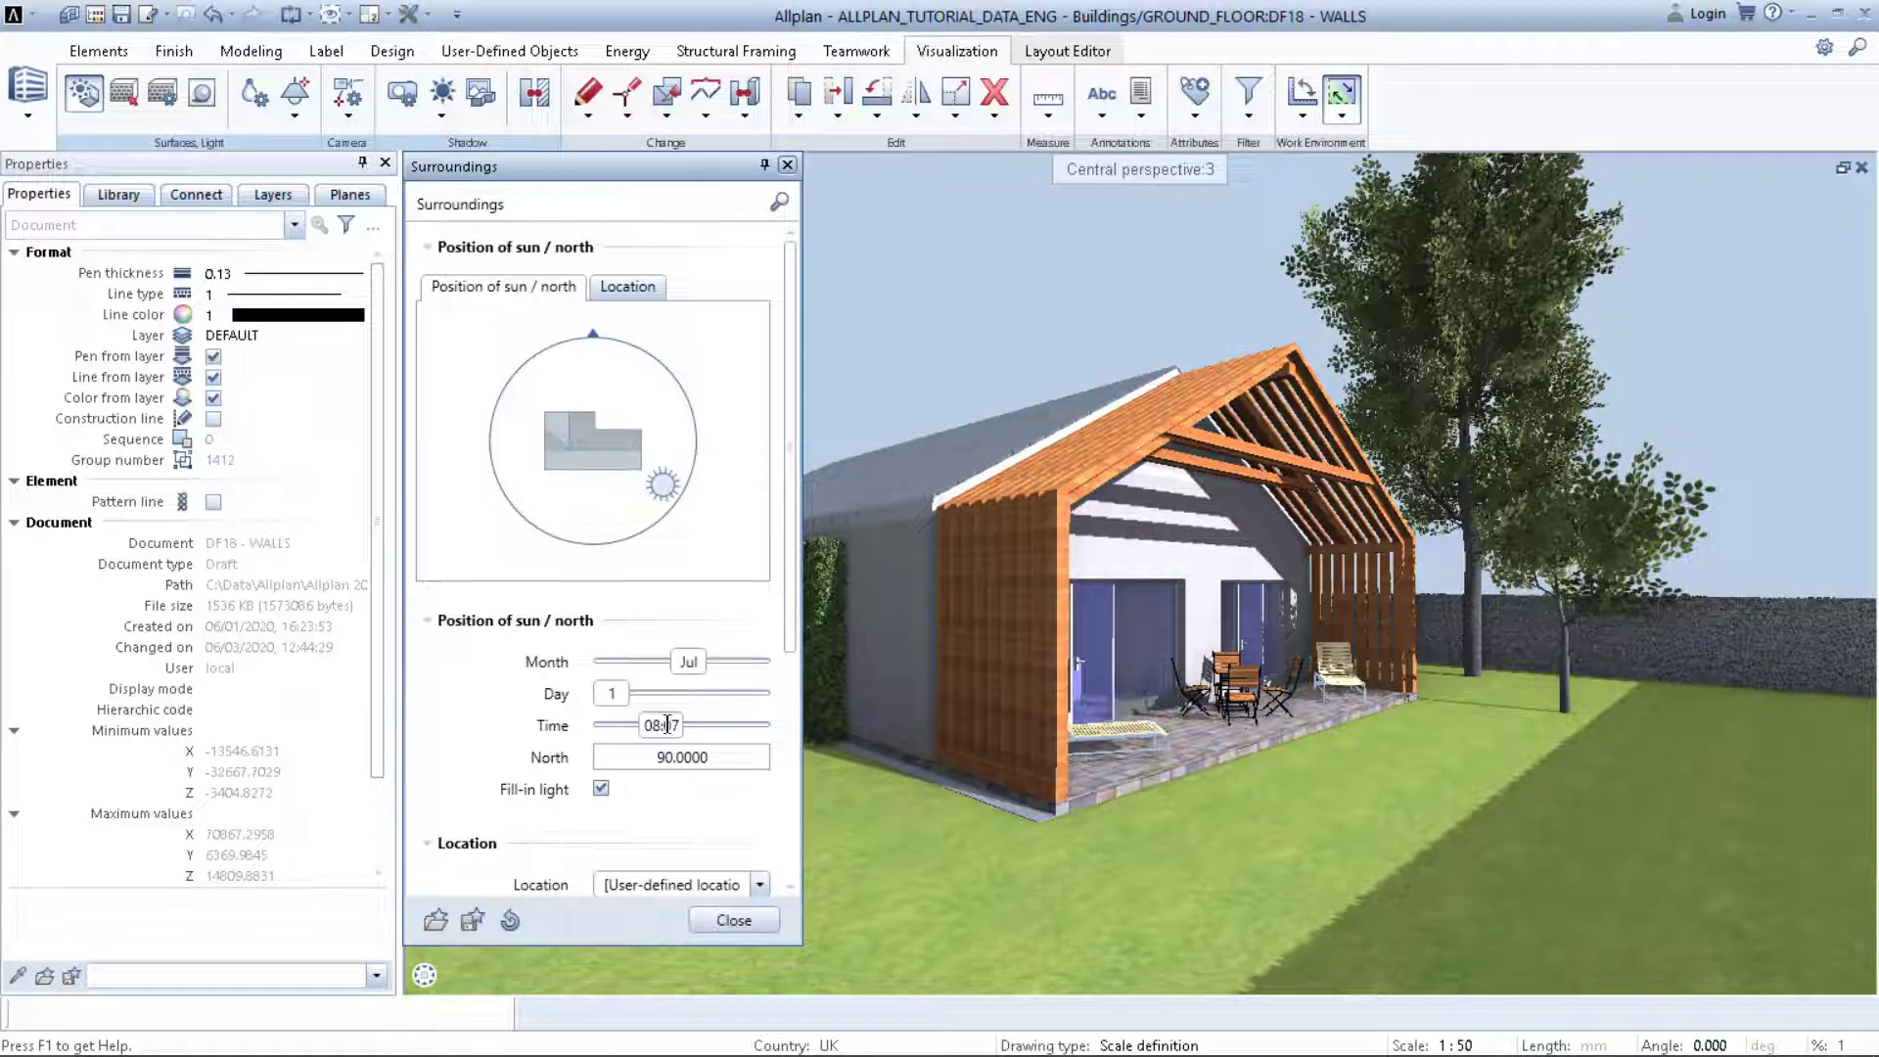
mouse_move(666, 724)
left_mouse_down()
mouse_move(729, 727)
mouse_move(702, 718)
left_mouse_up()
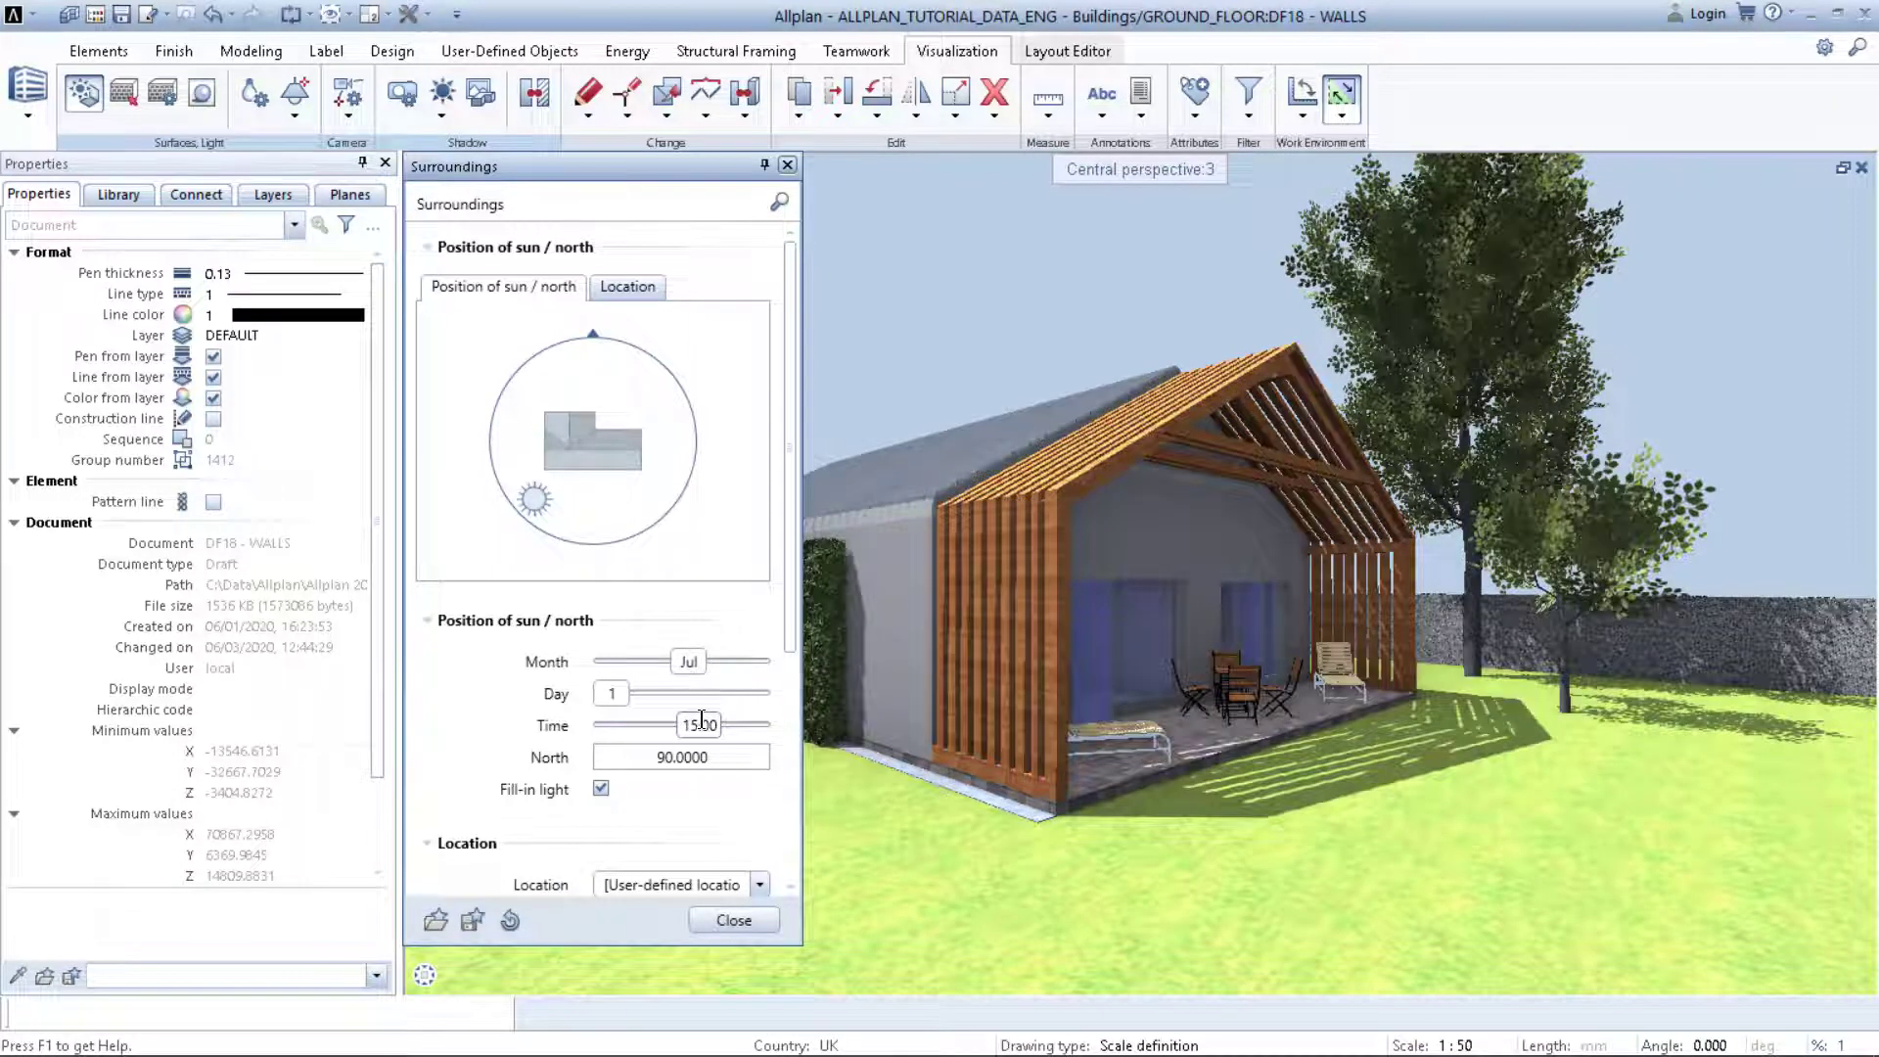
left_click_drag(701, 721, 689, 721)
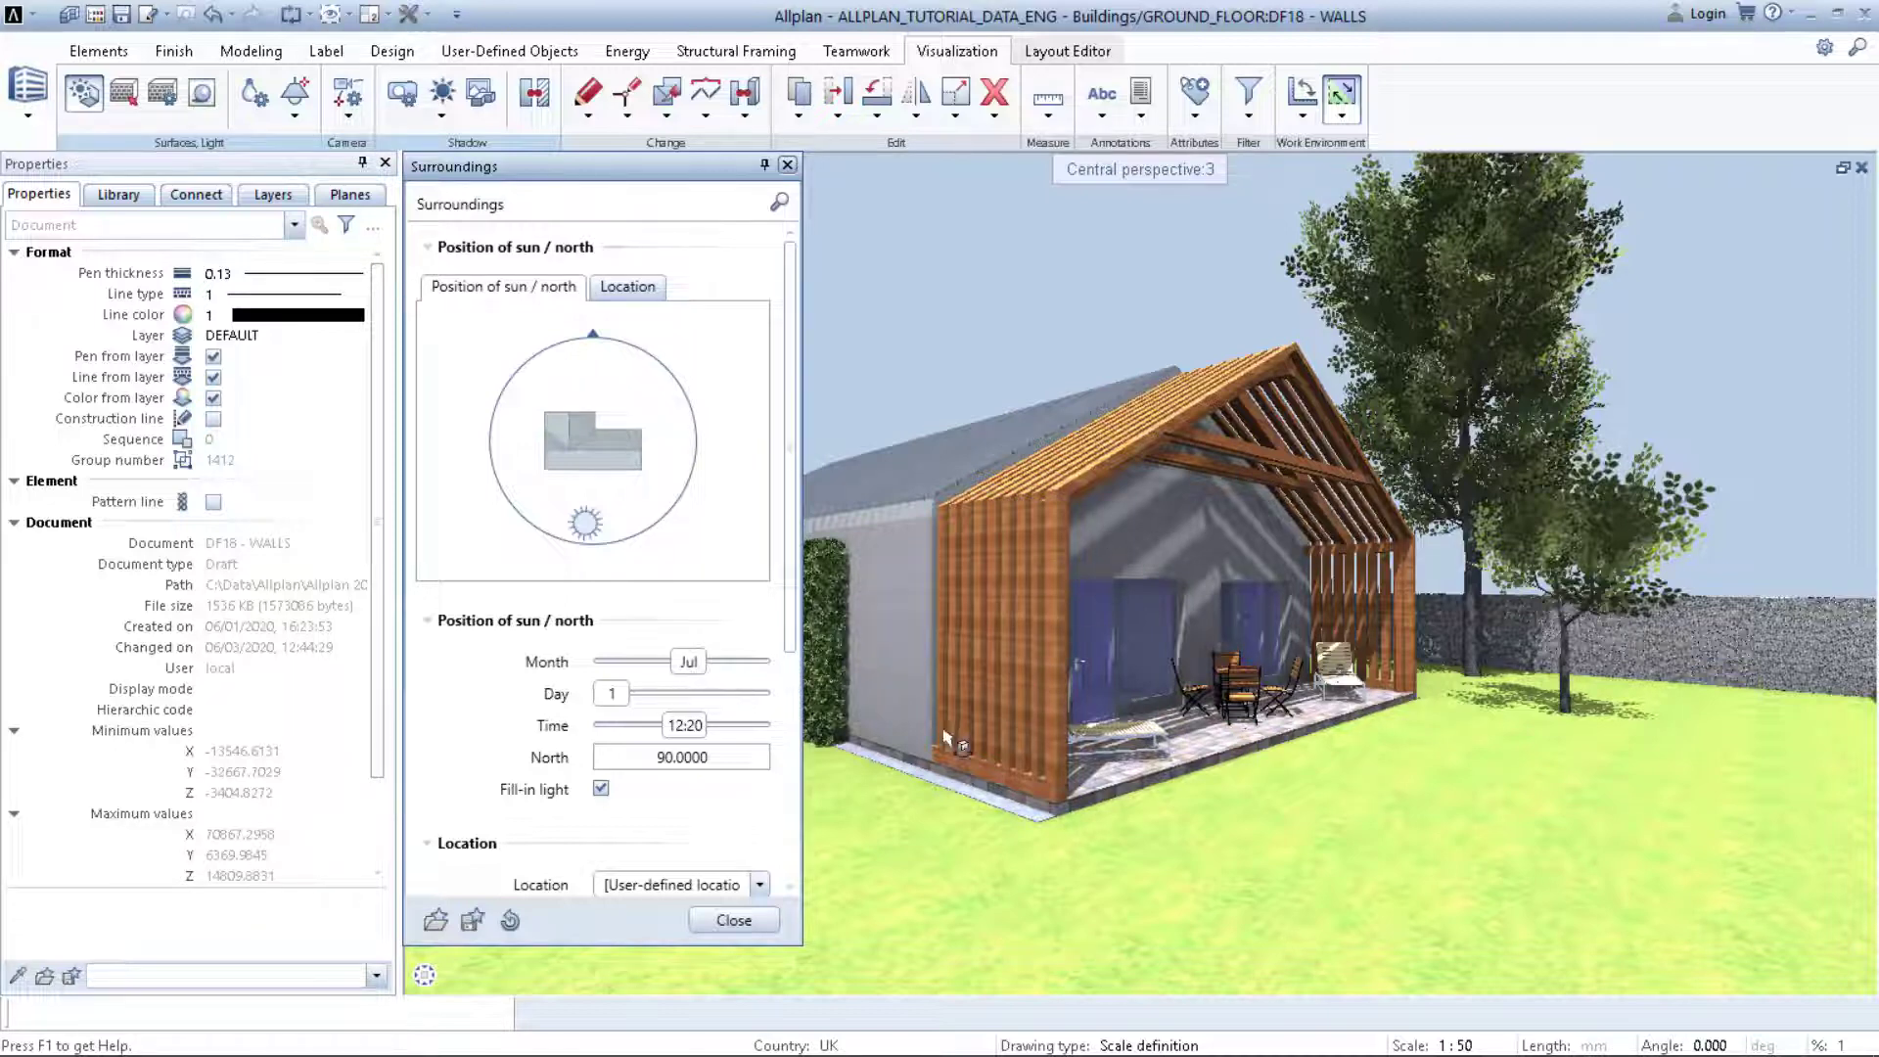
Step: Scroll the Surroundings palette down to the Location, Virtual ground plane and Background sections
scroll(505, 709, "down", 2)
scroll(503, 701, "down", 4)
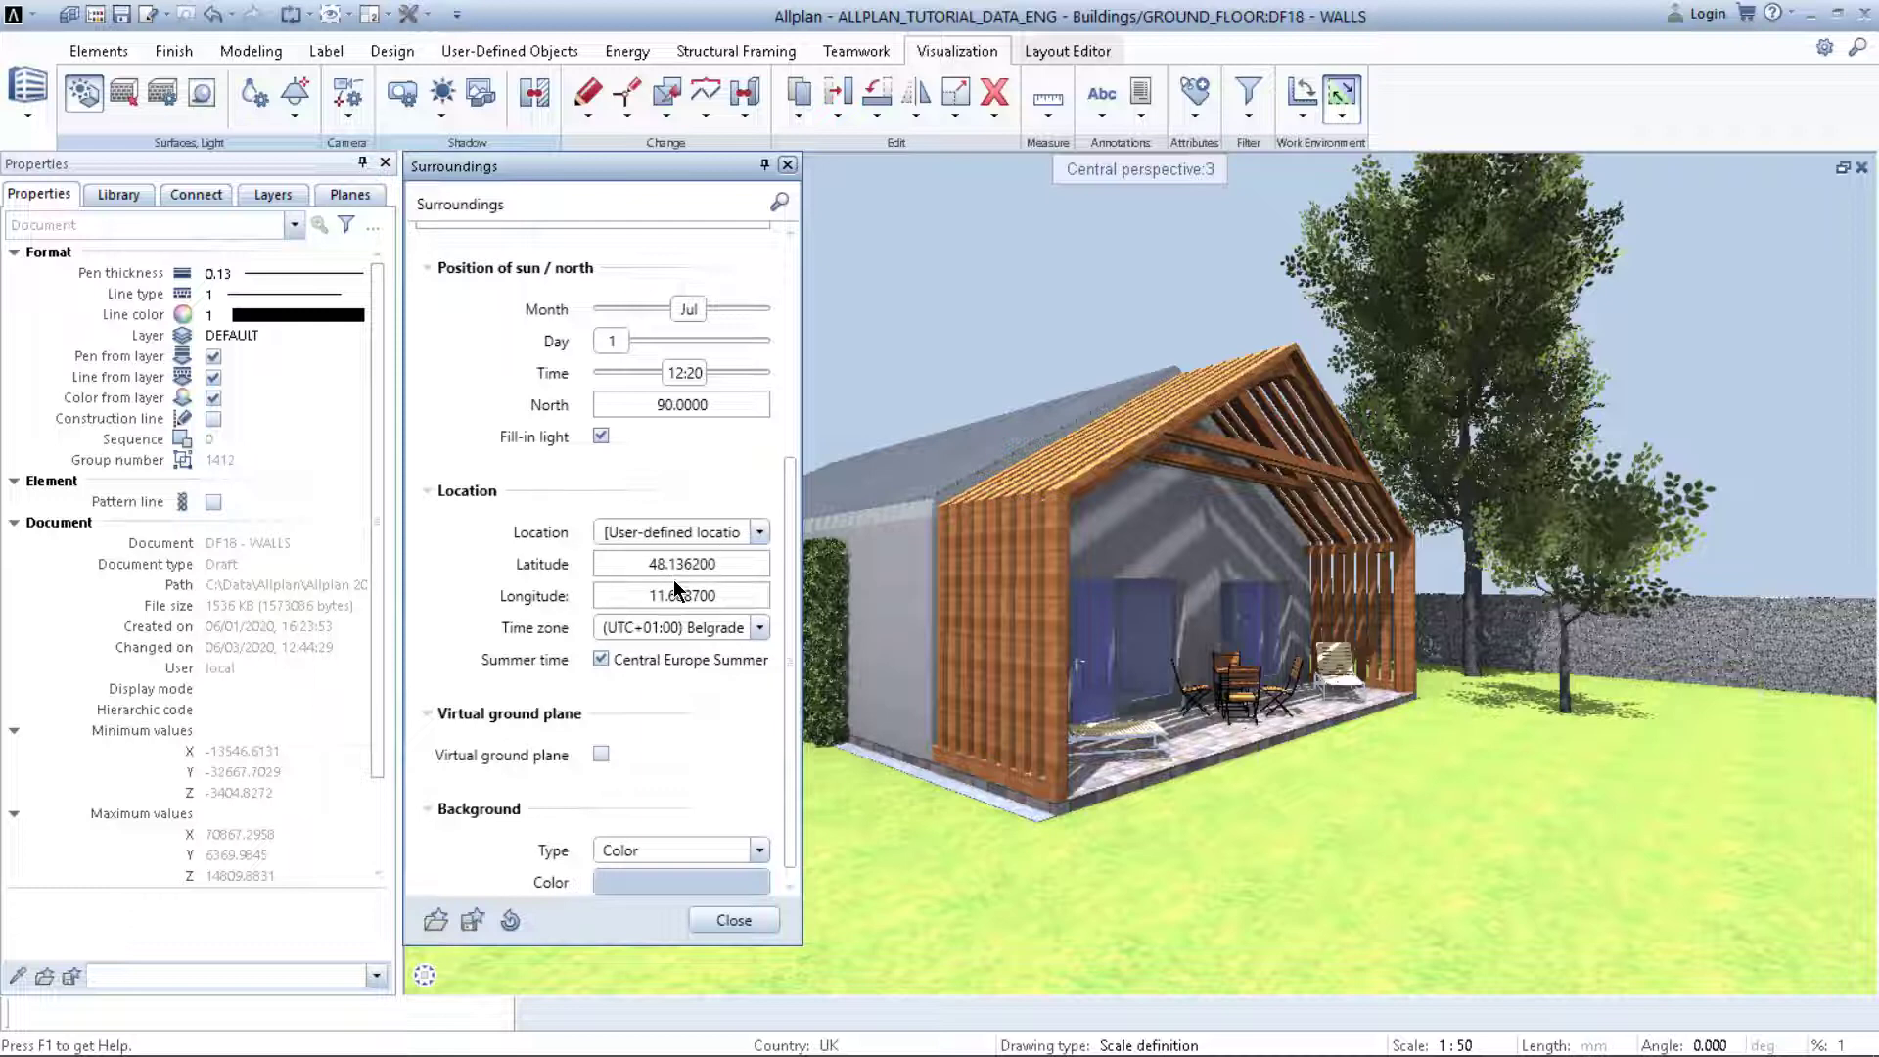
scroll(524, 631, "down", 1)
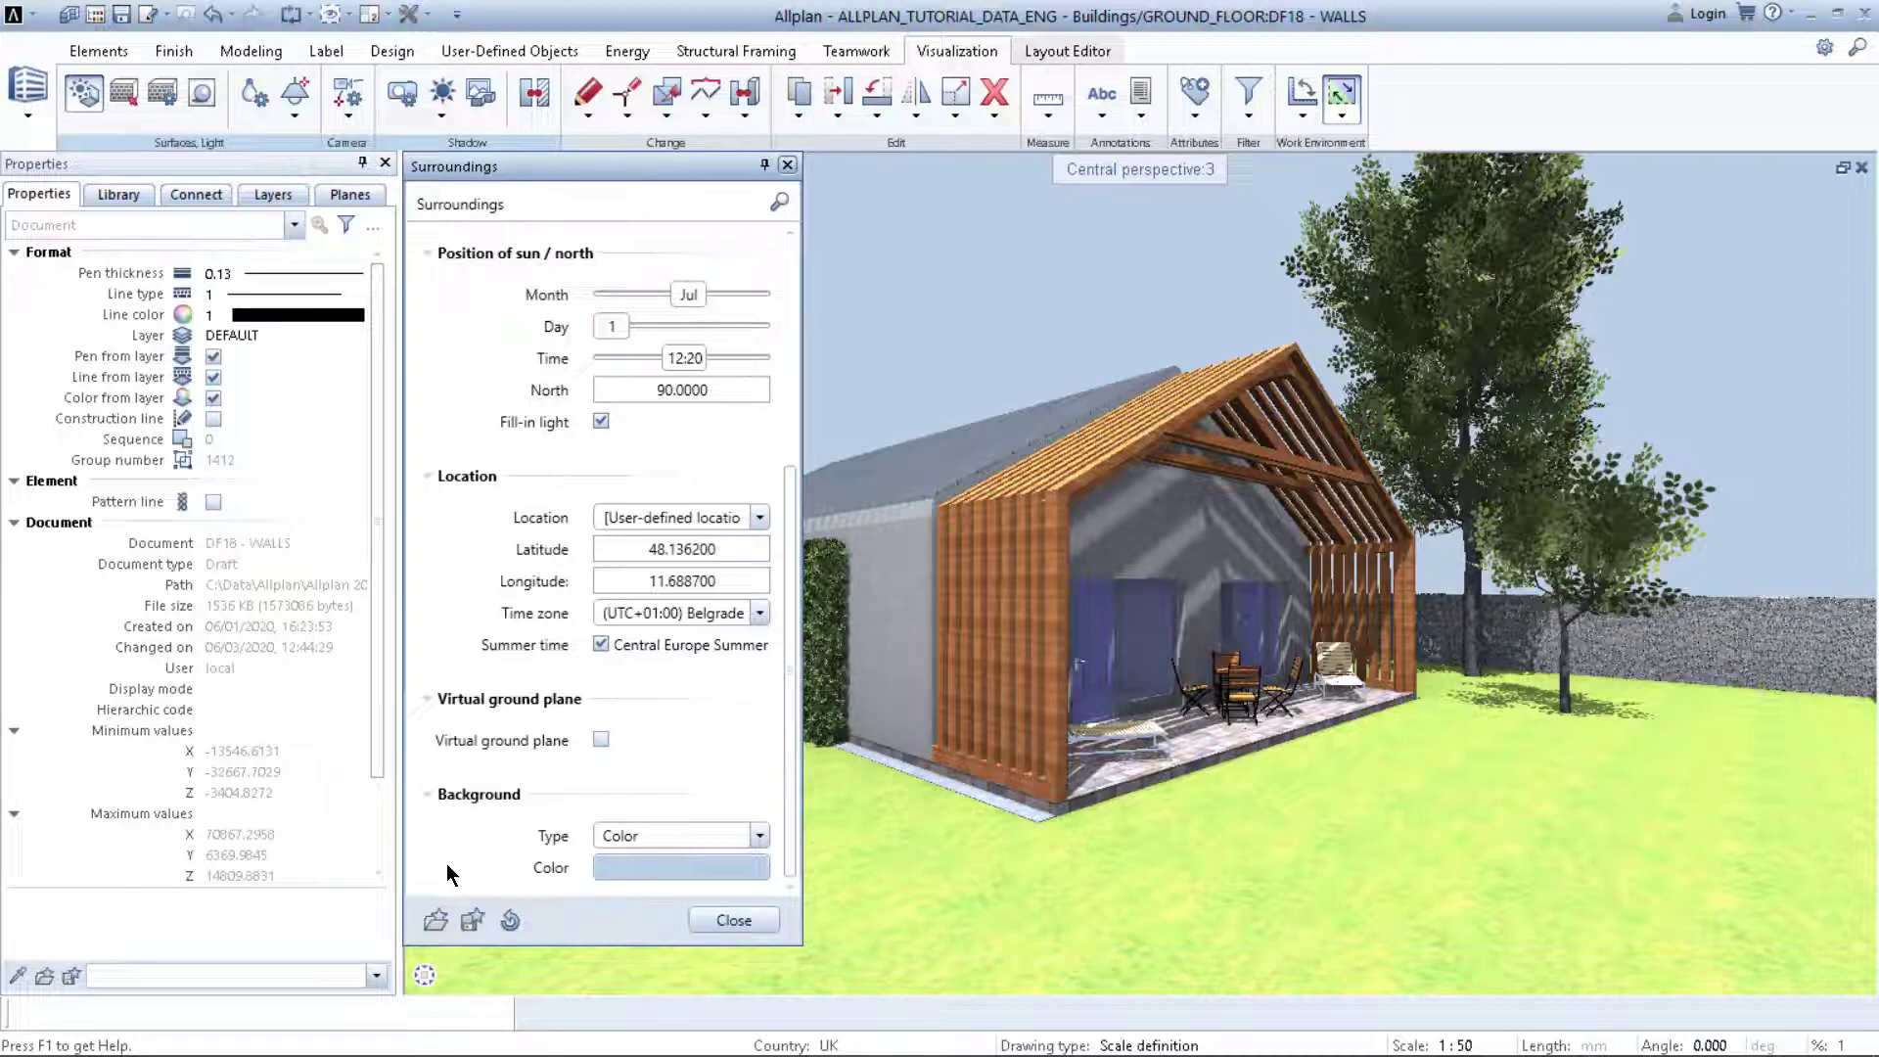
Step: Change the scene background type from plain colour to Physical sky
left_click(697, 861)
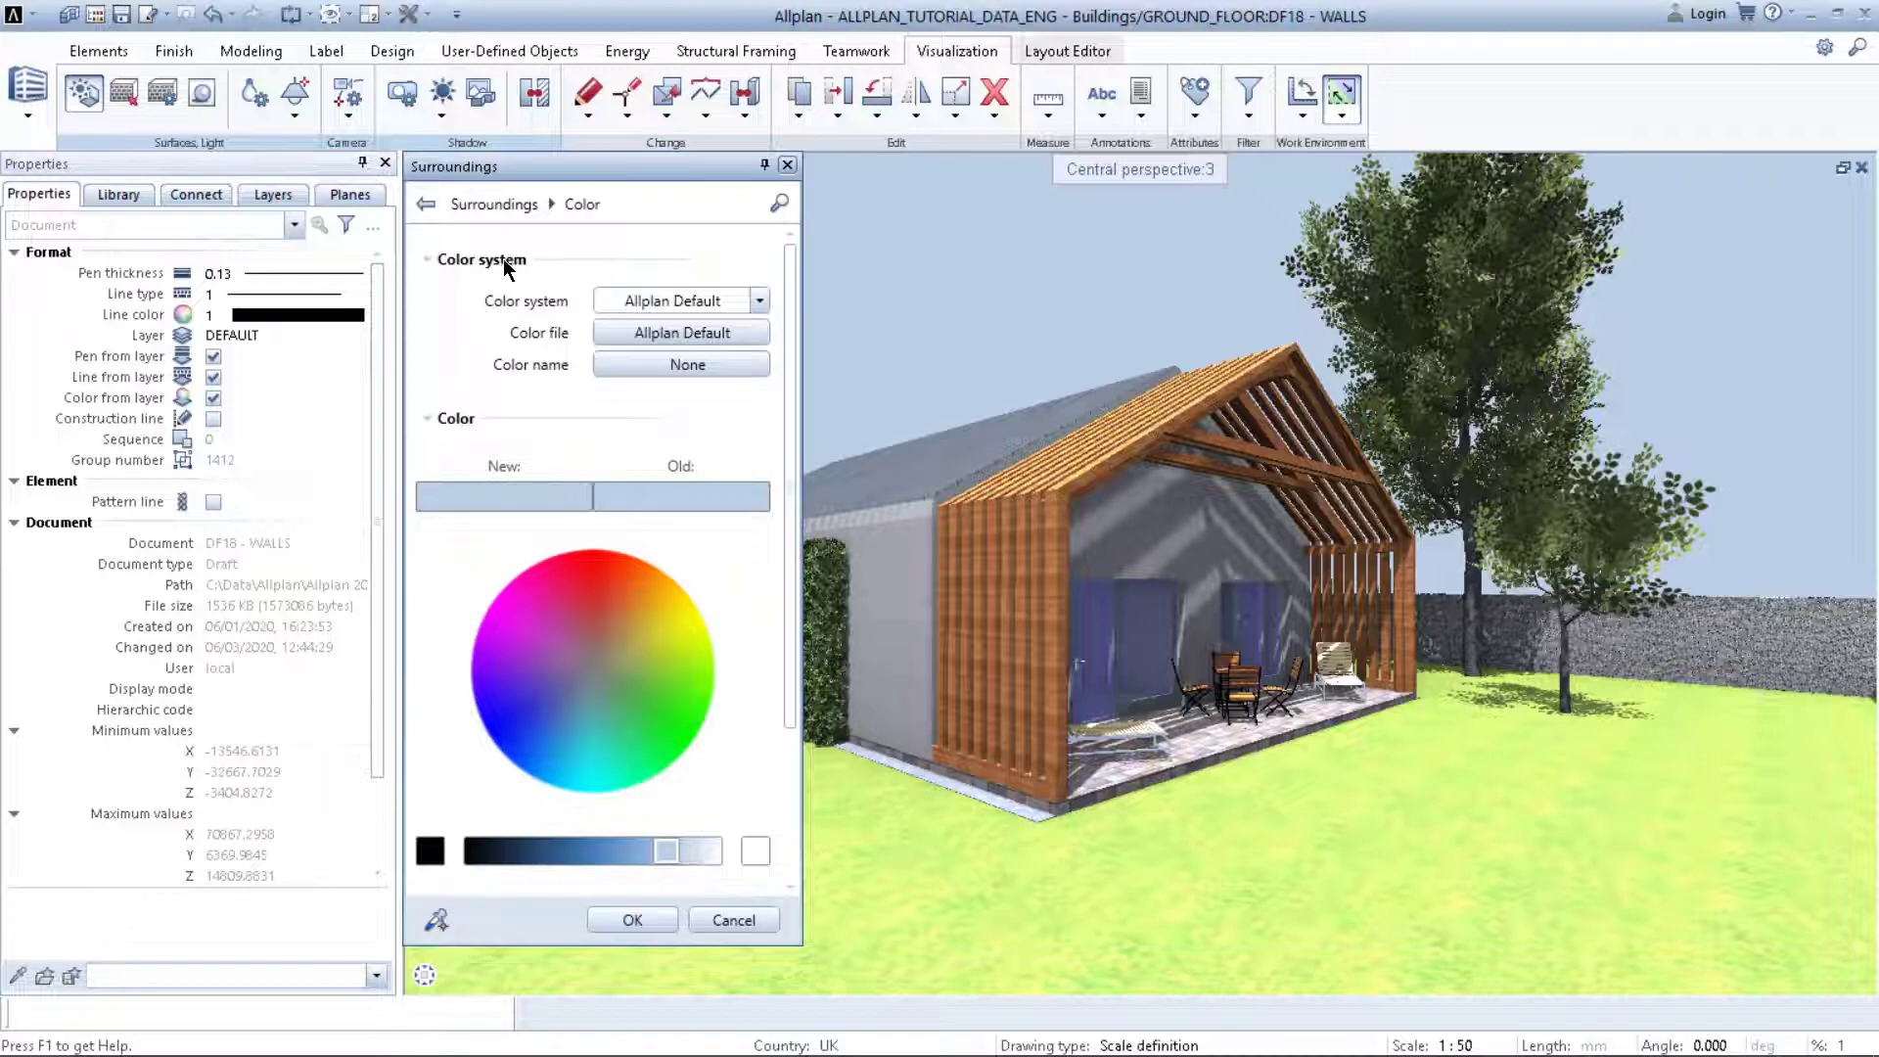
left_click(427, 206)
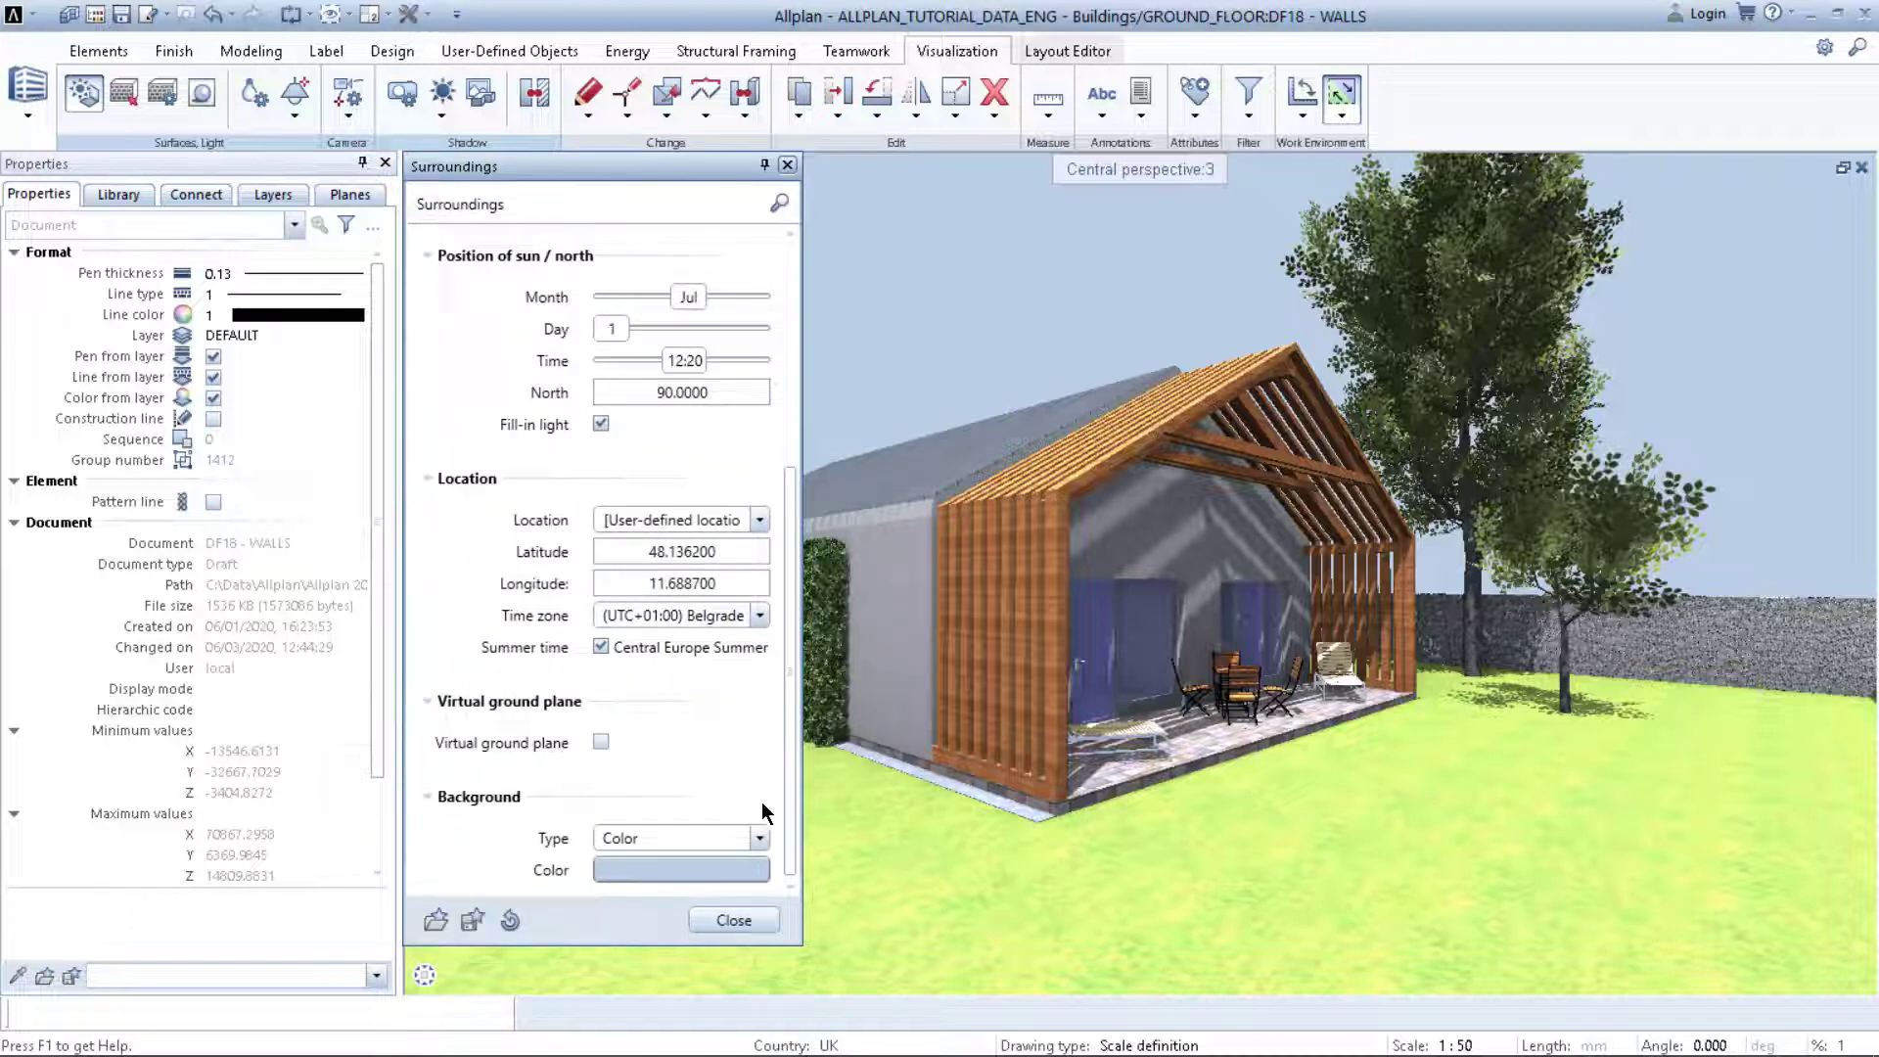
left_click(759, 838)
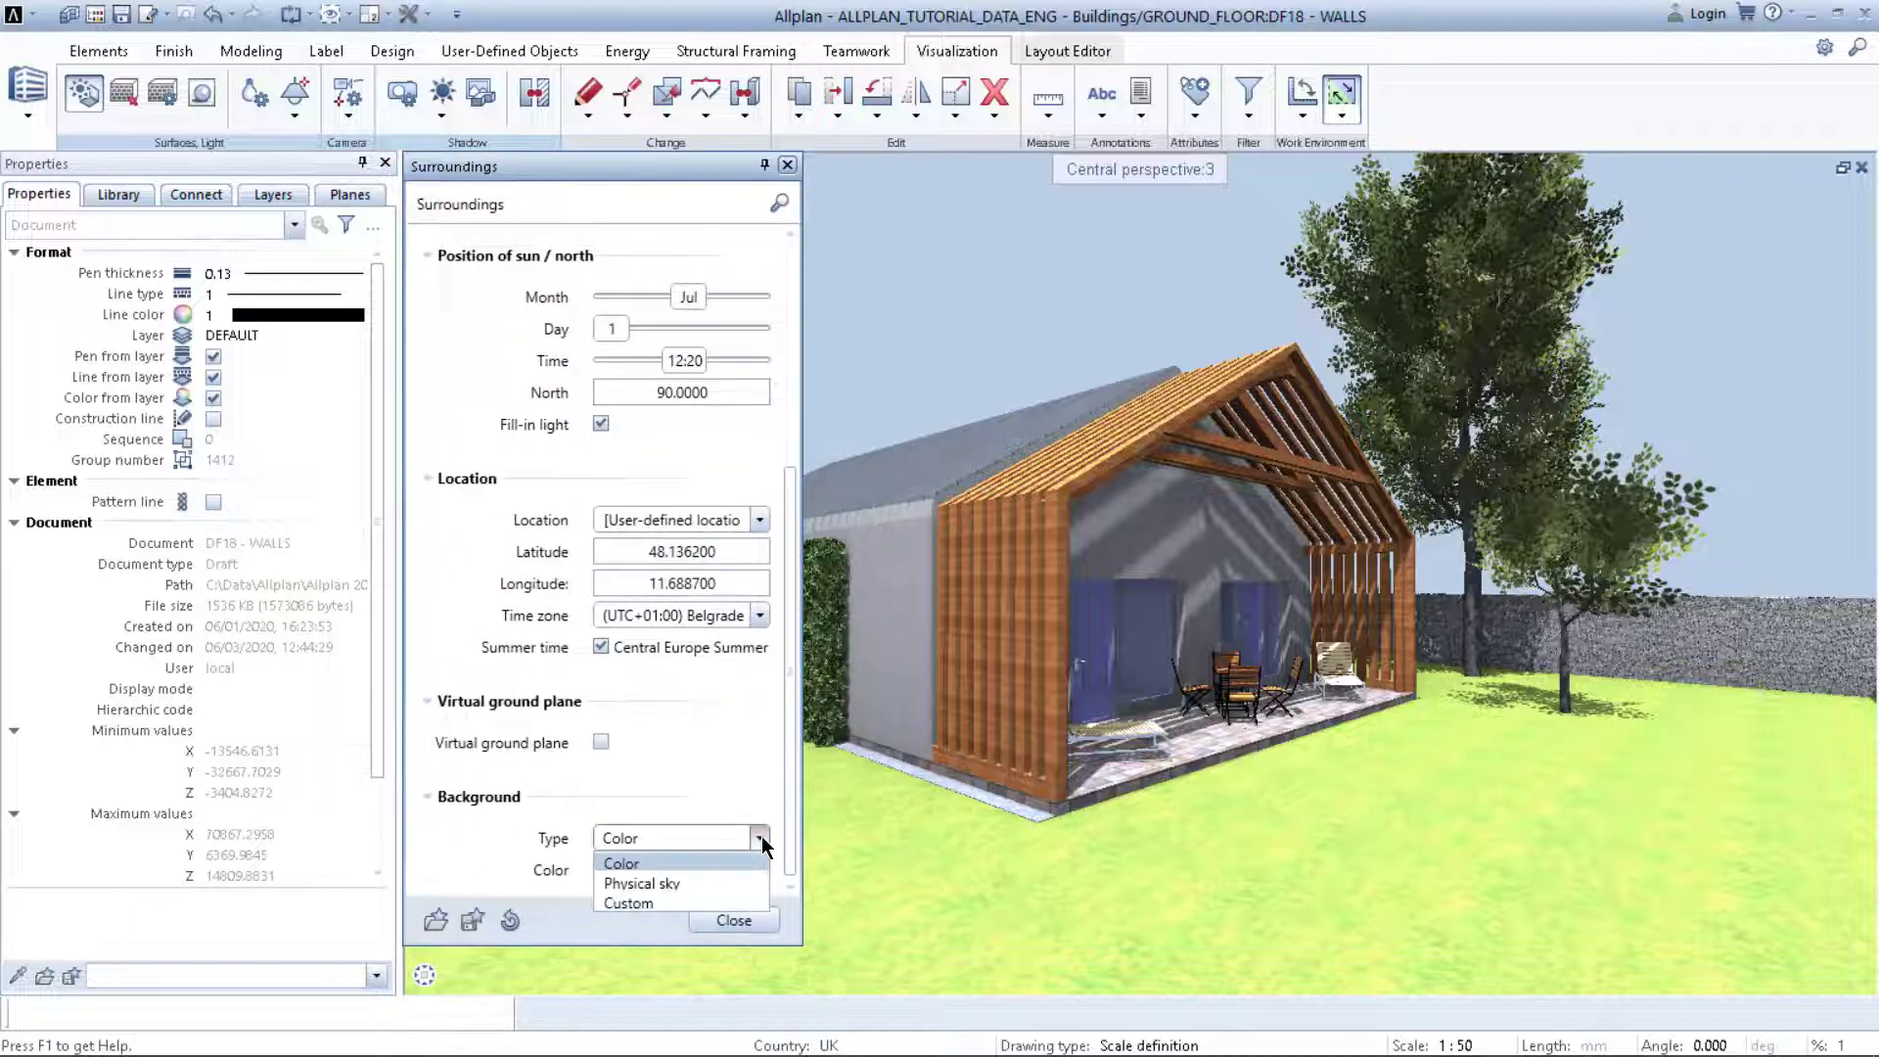
left_click(696, 886)
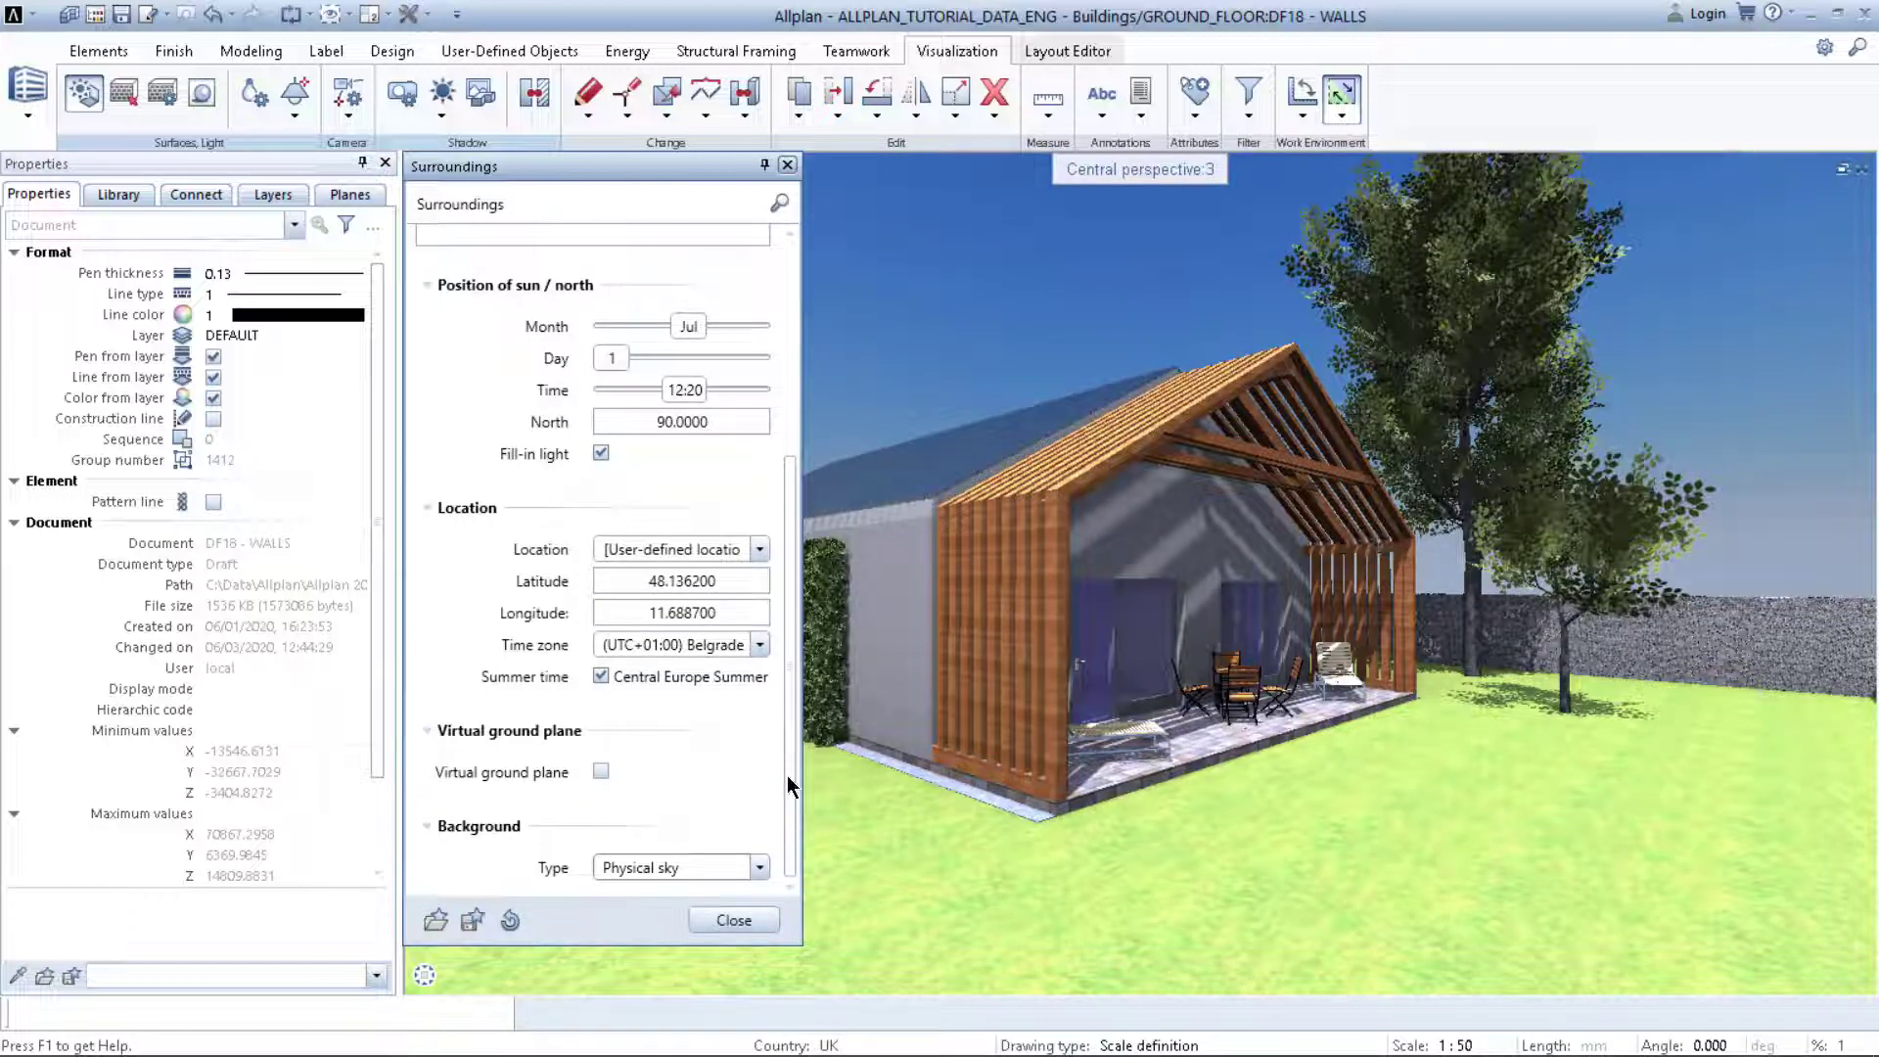
Step: Set the sun time to 11:40 on 1 July under the physical sky
scroll(785, 572, "up", 3)
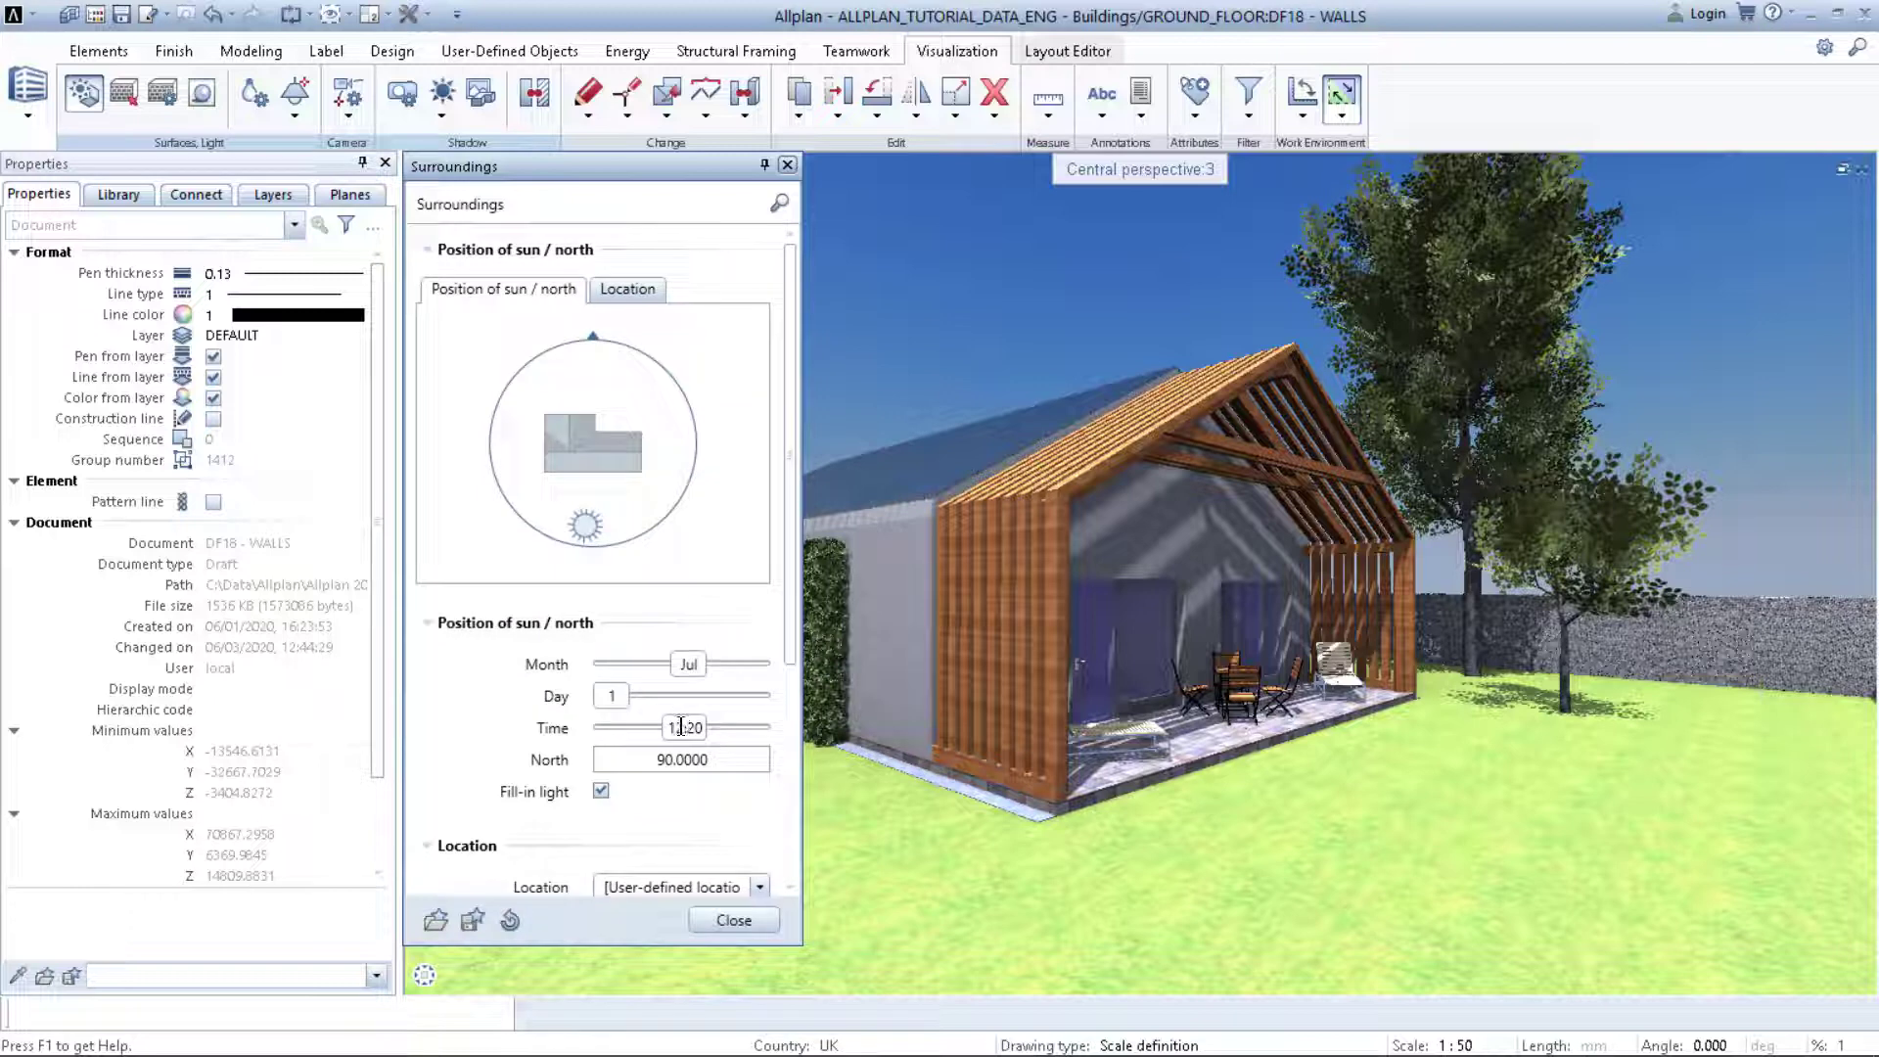
left_click_drag(688, 727, 659, 729)
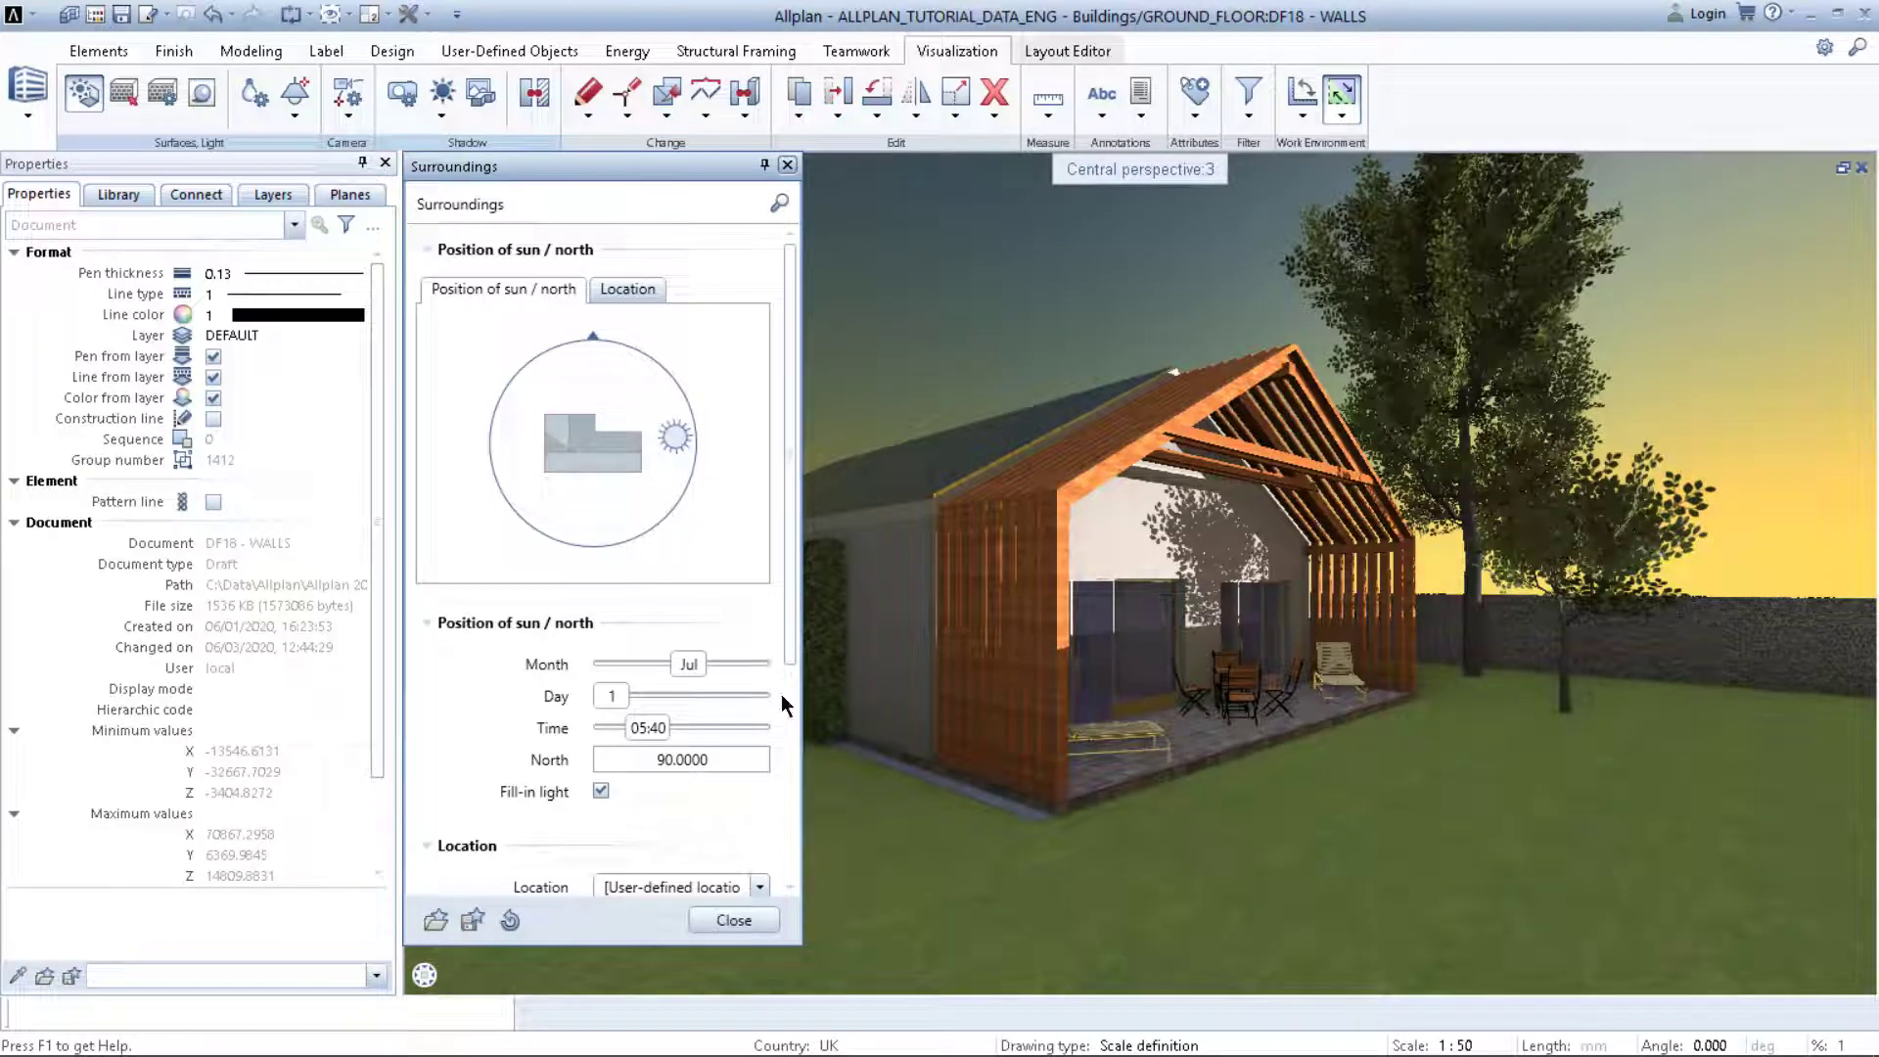
left_click_drag(643, 727, 719, 728)
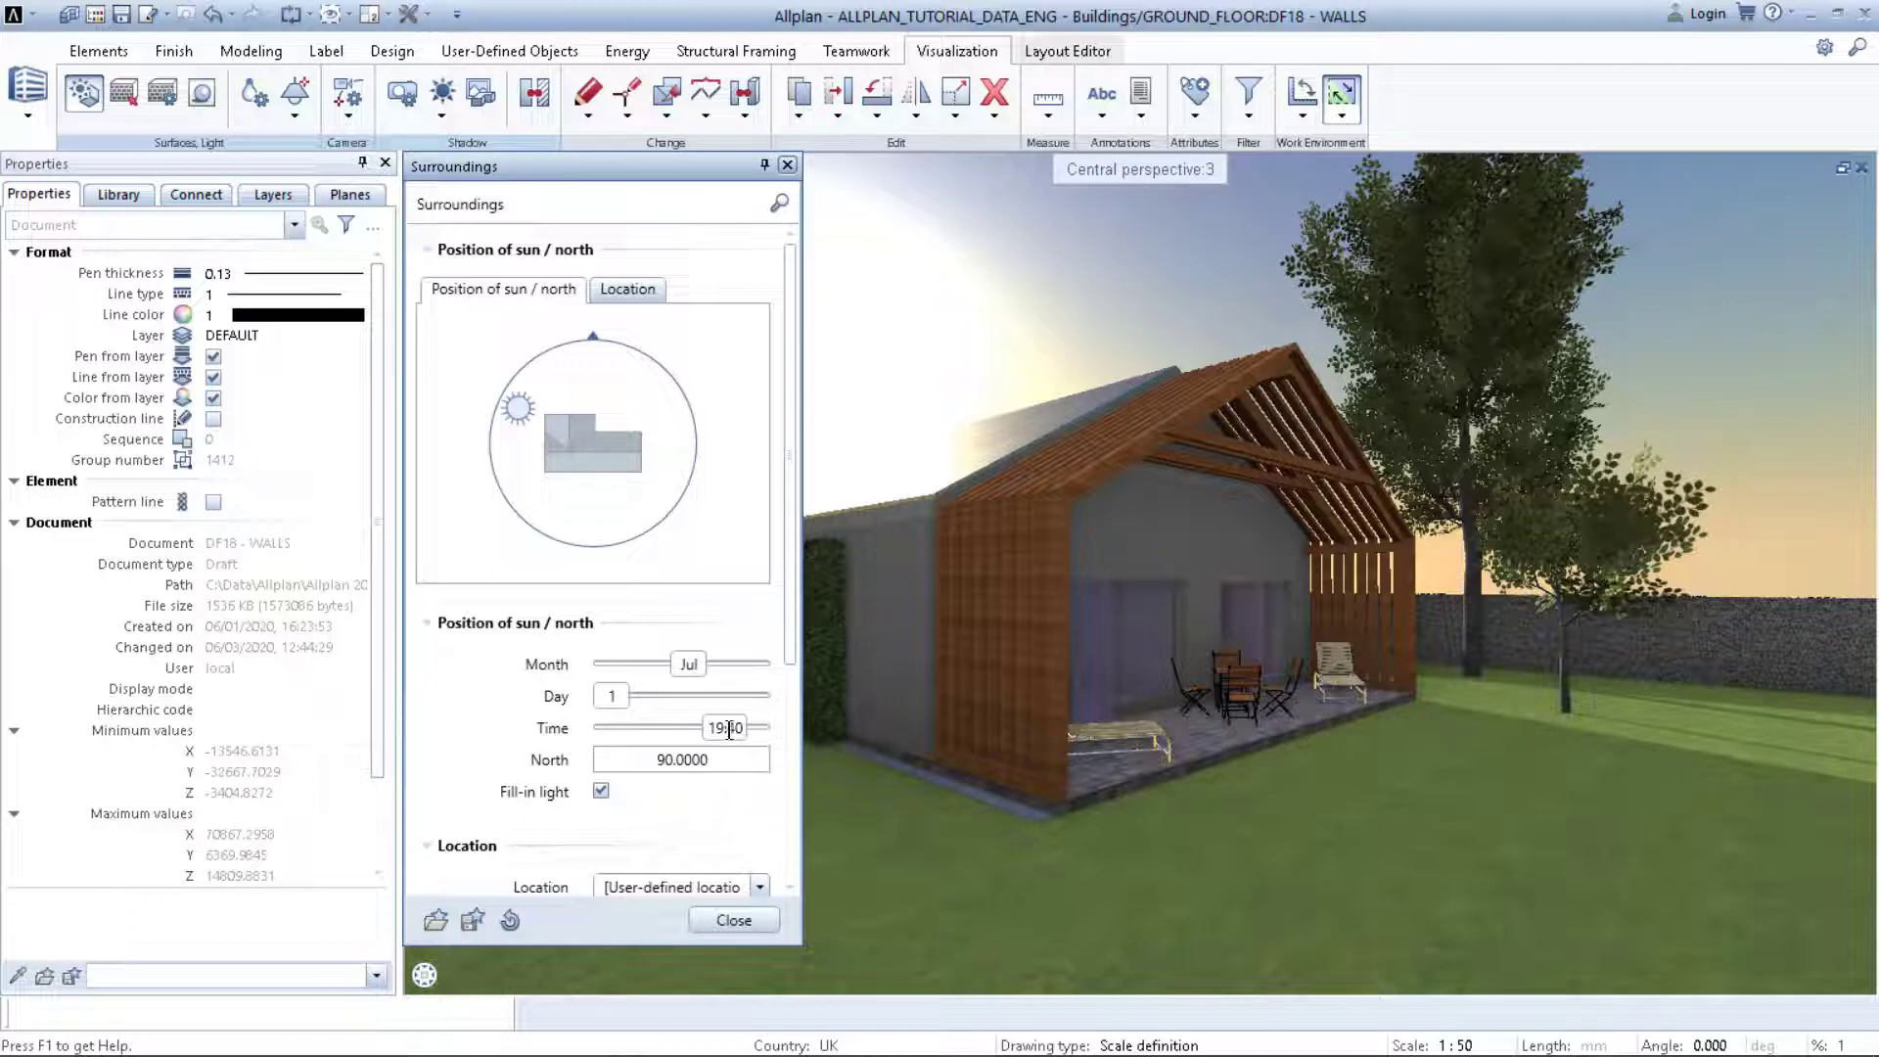
left_click_drag(729, 729, 683, 729)
scroll(540, 759, "down", 3)
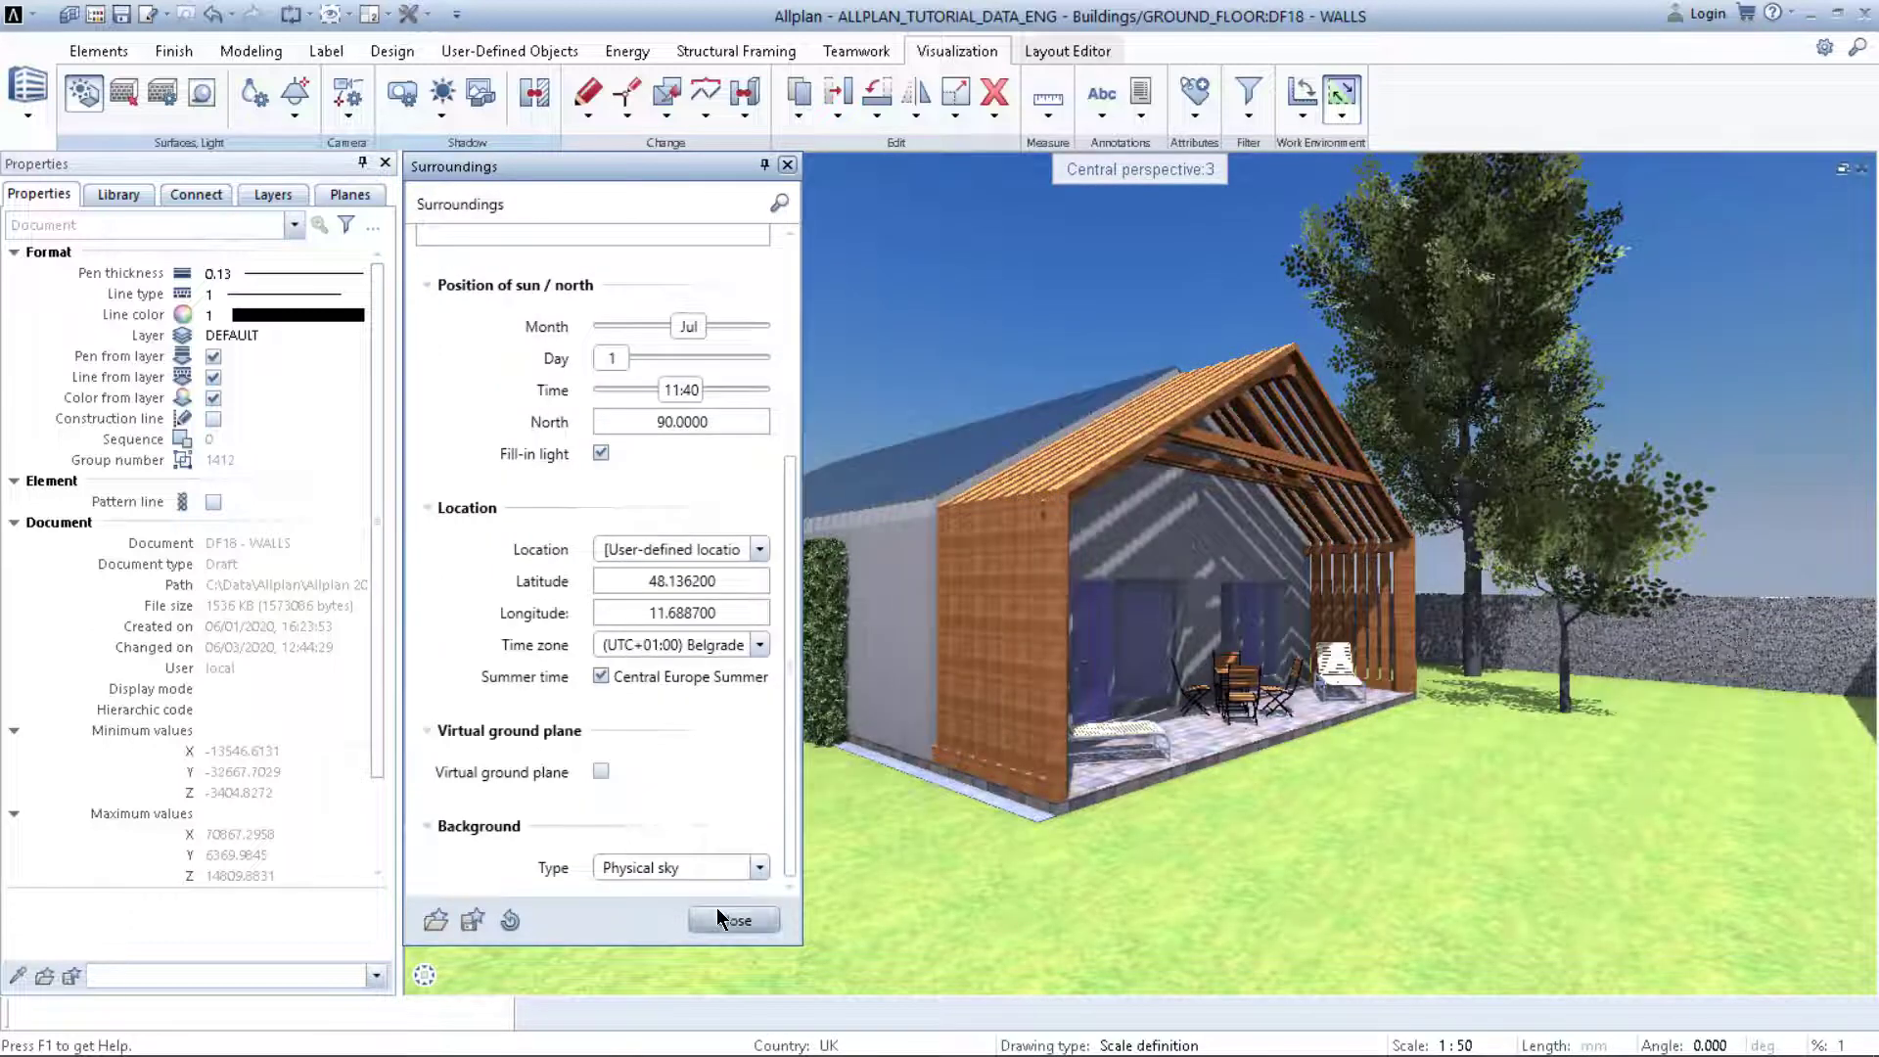
Step: Close Surroundings, preview the house in RTRender, then return the viewport to Animation shading
left_click(720, 918)
left_click(1806, 974)
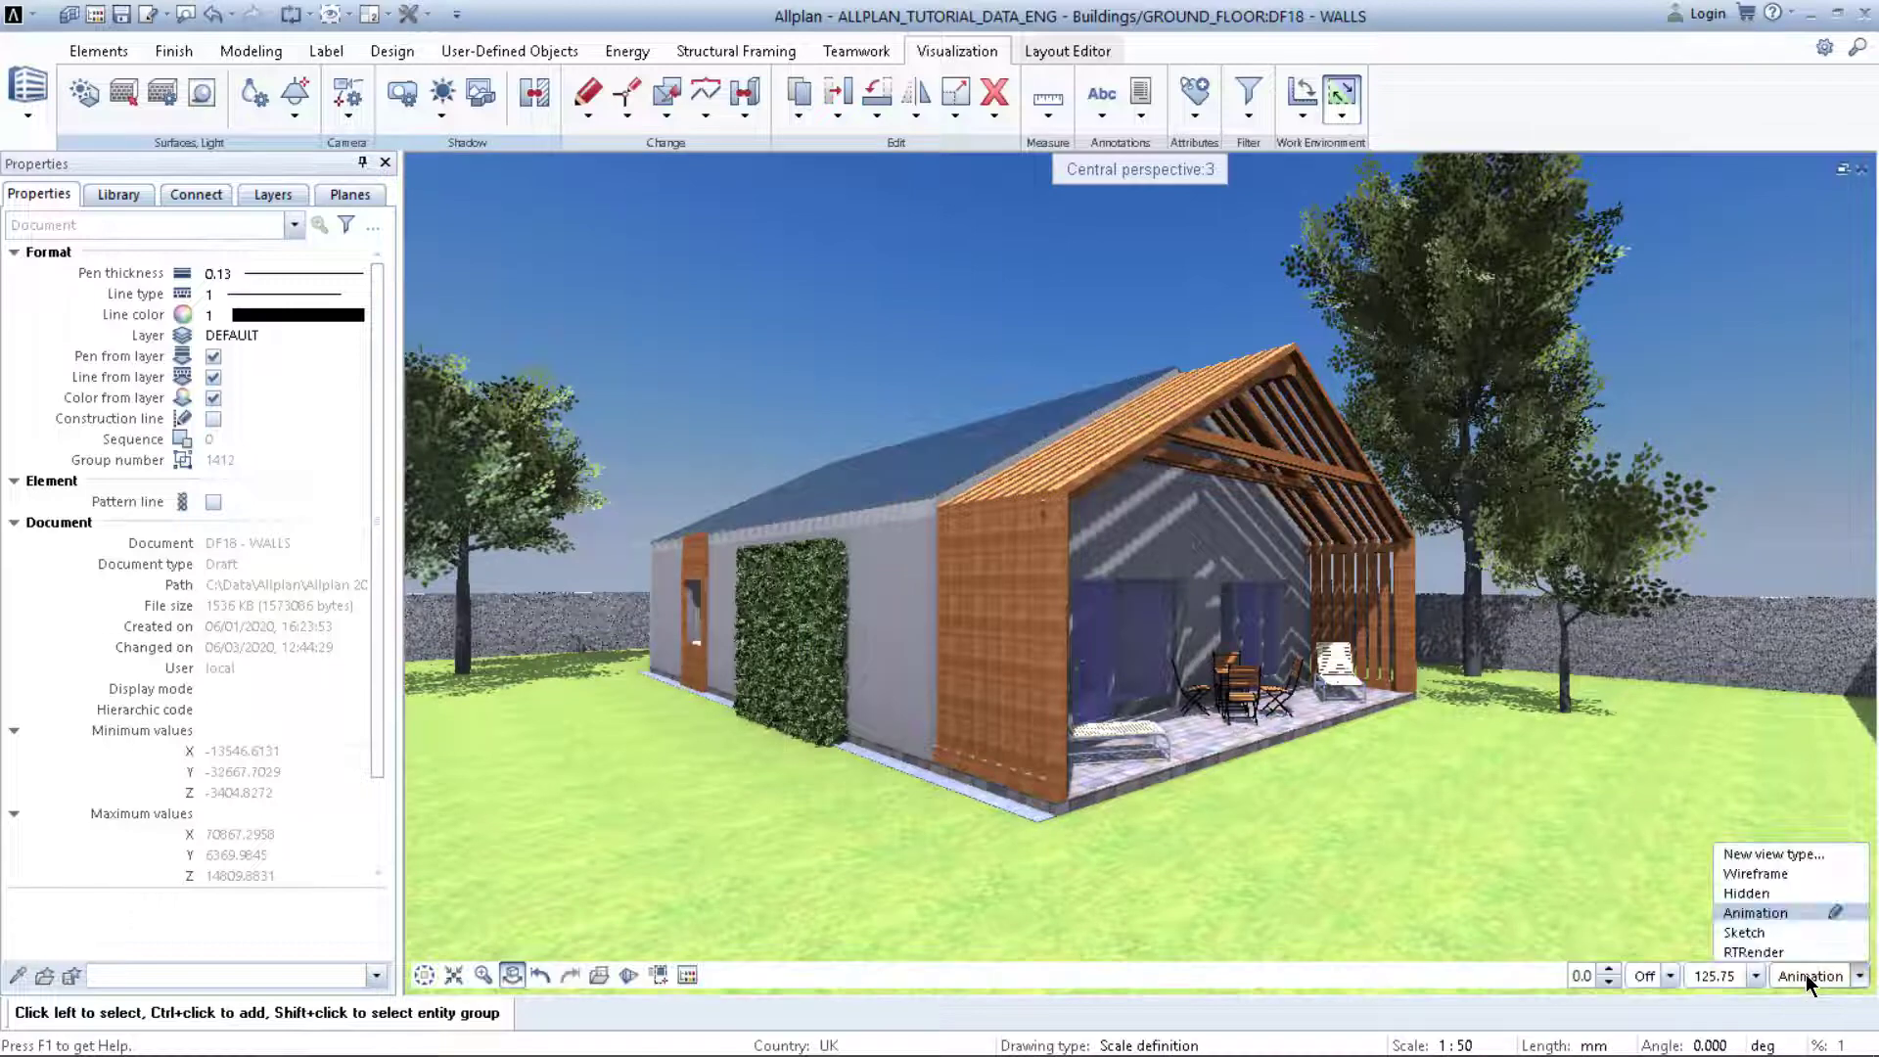
left_click(1780, 949)
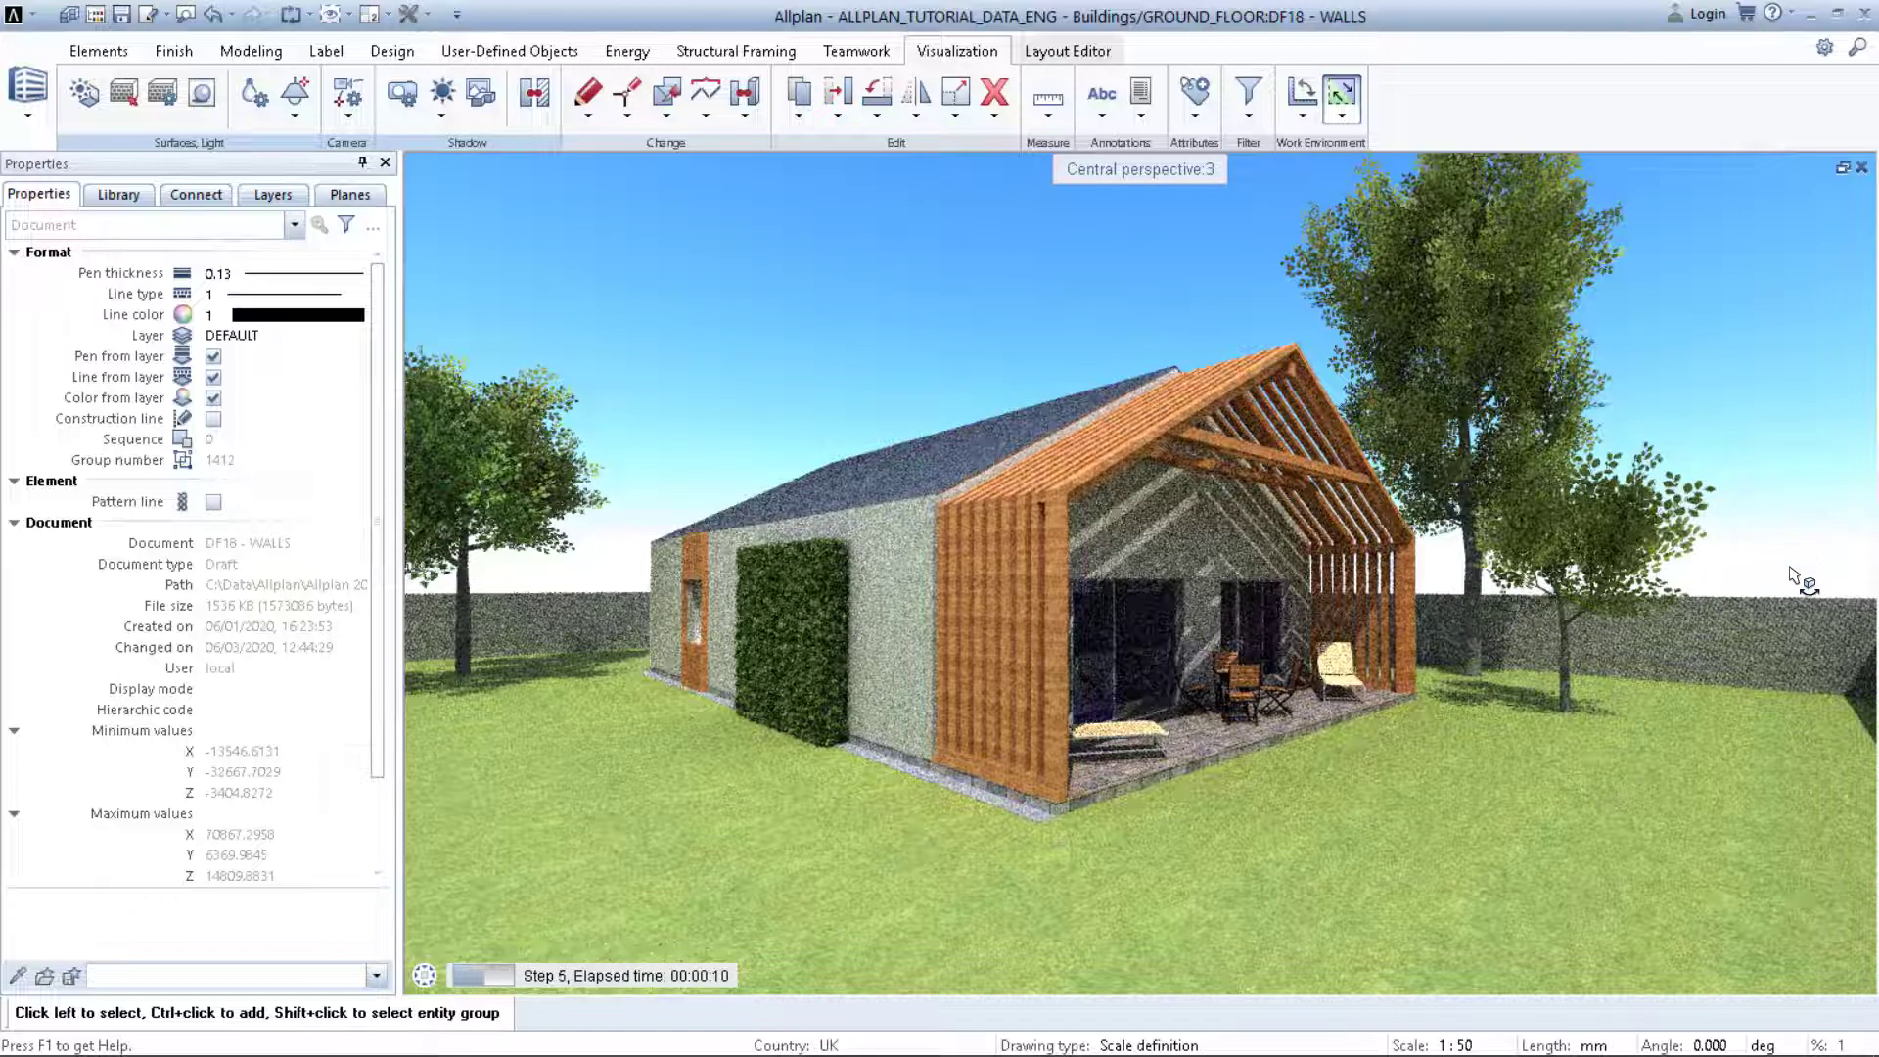
left_click(1815, 977)
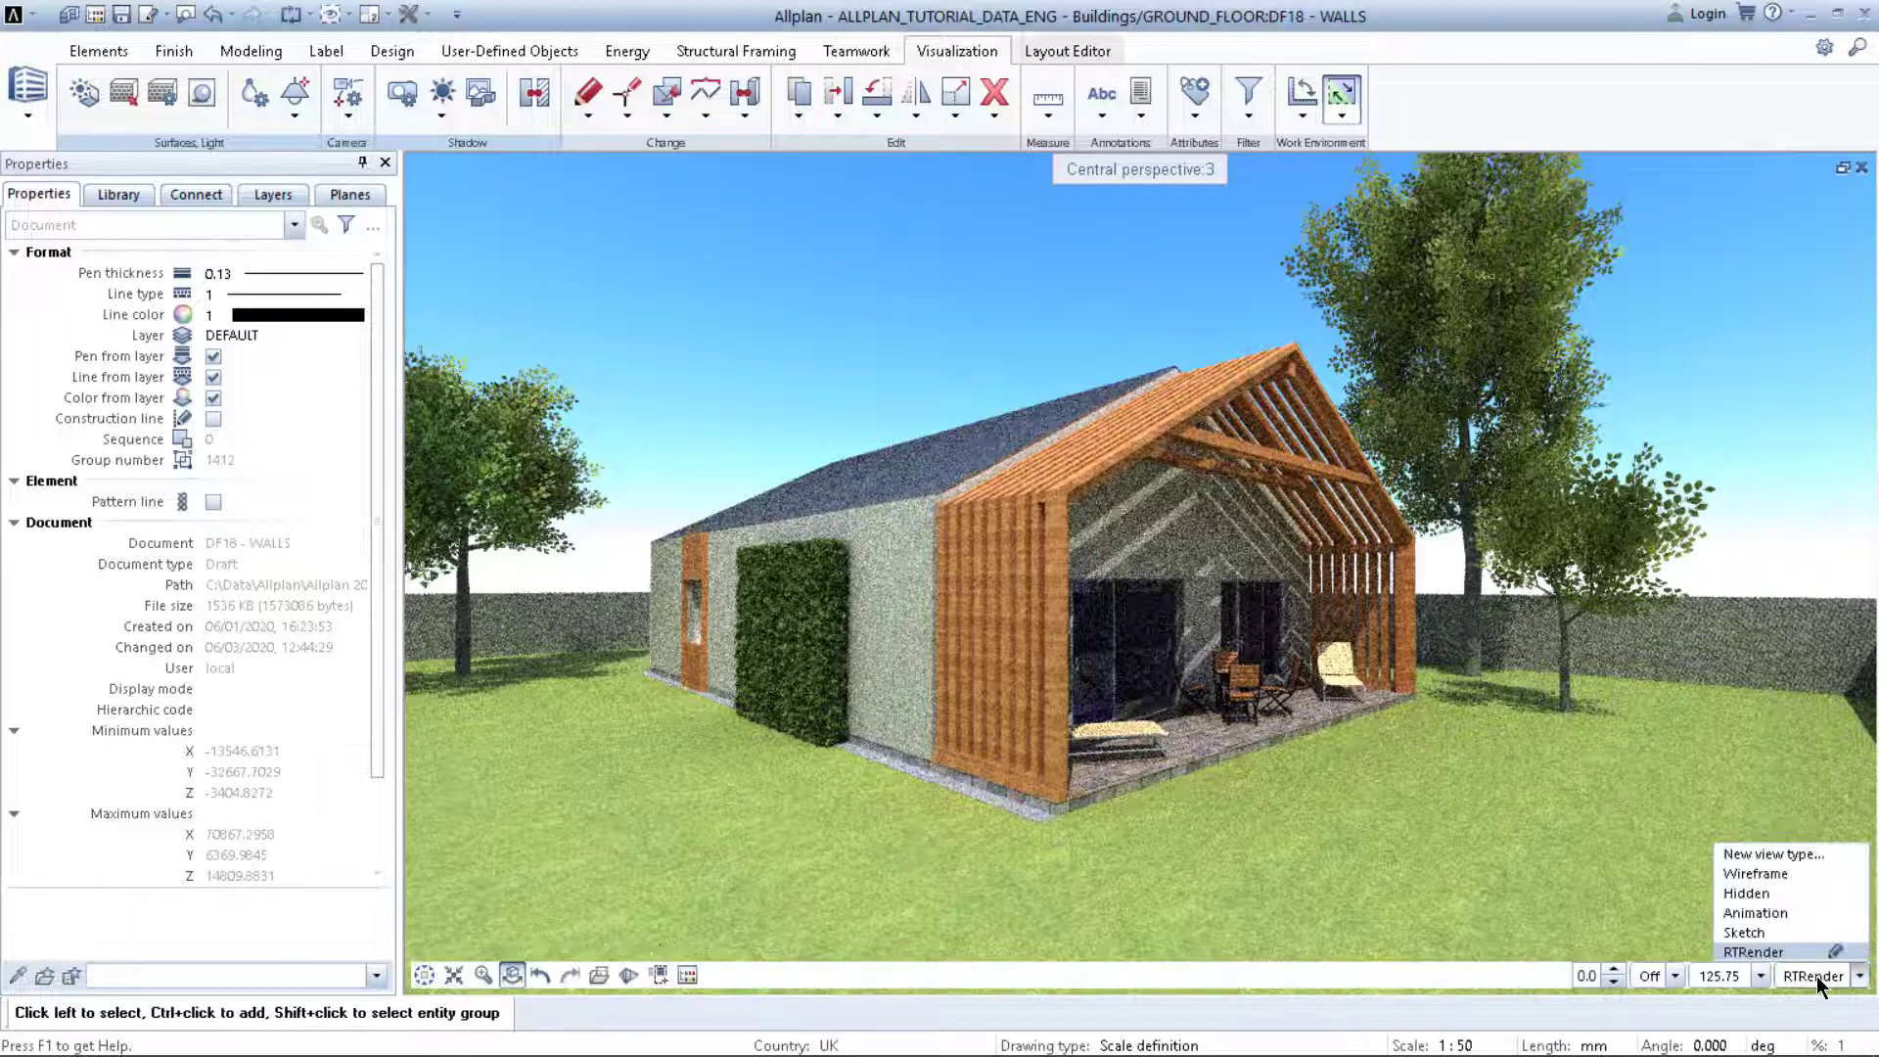
left_click(1782, 918)
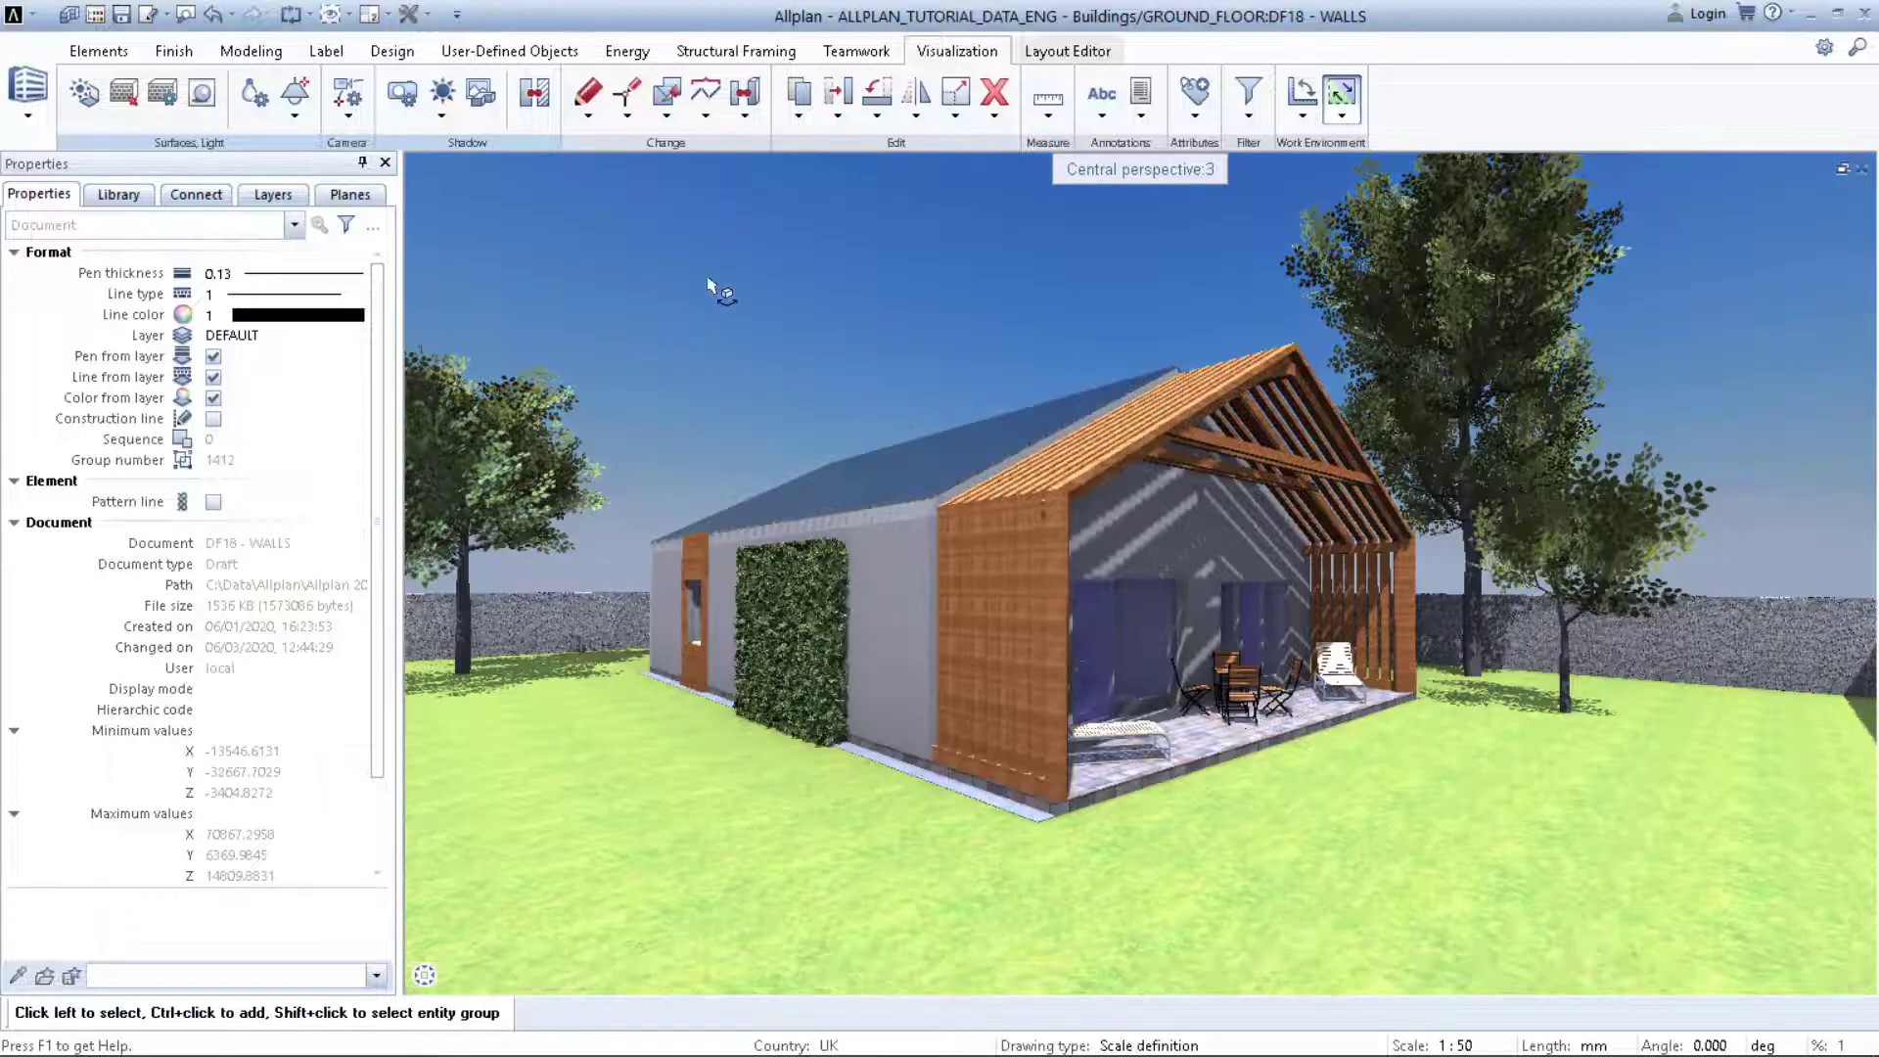
right_click(709, 284)
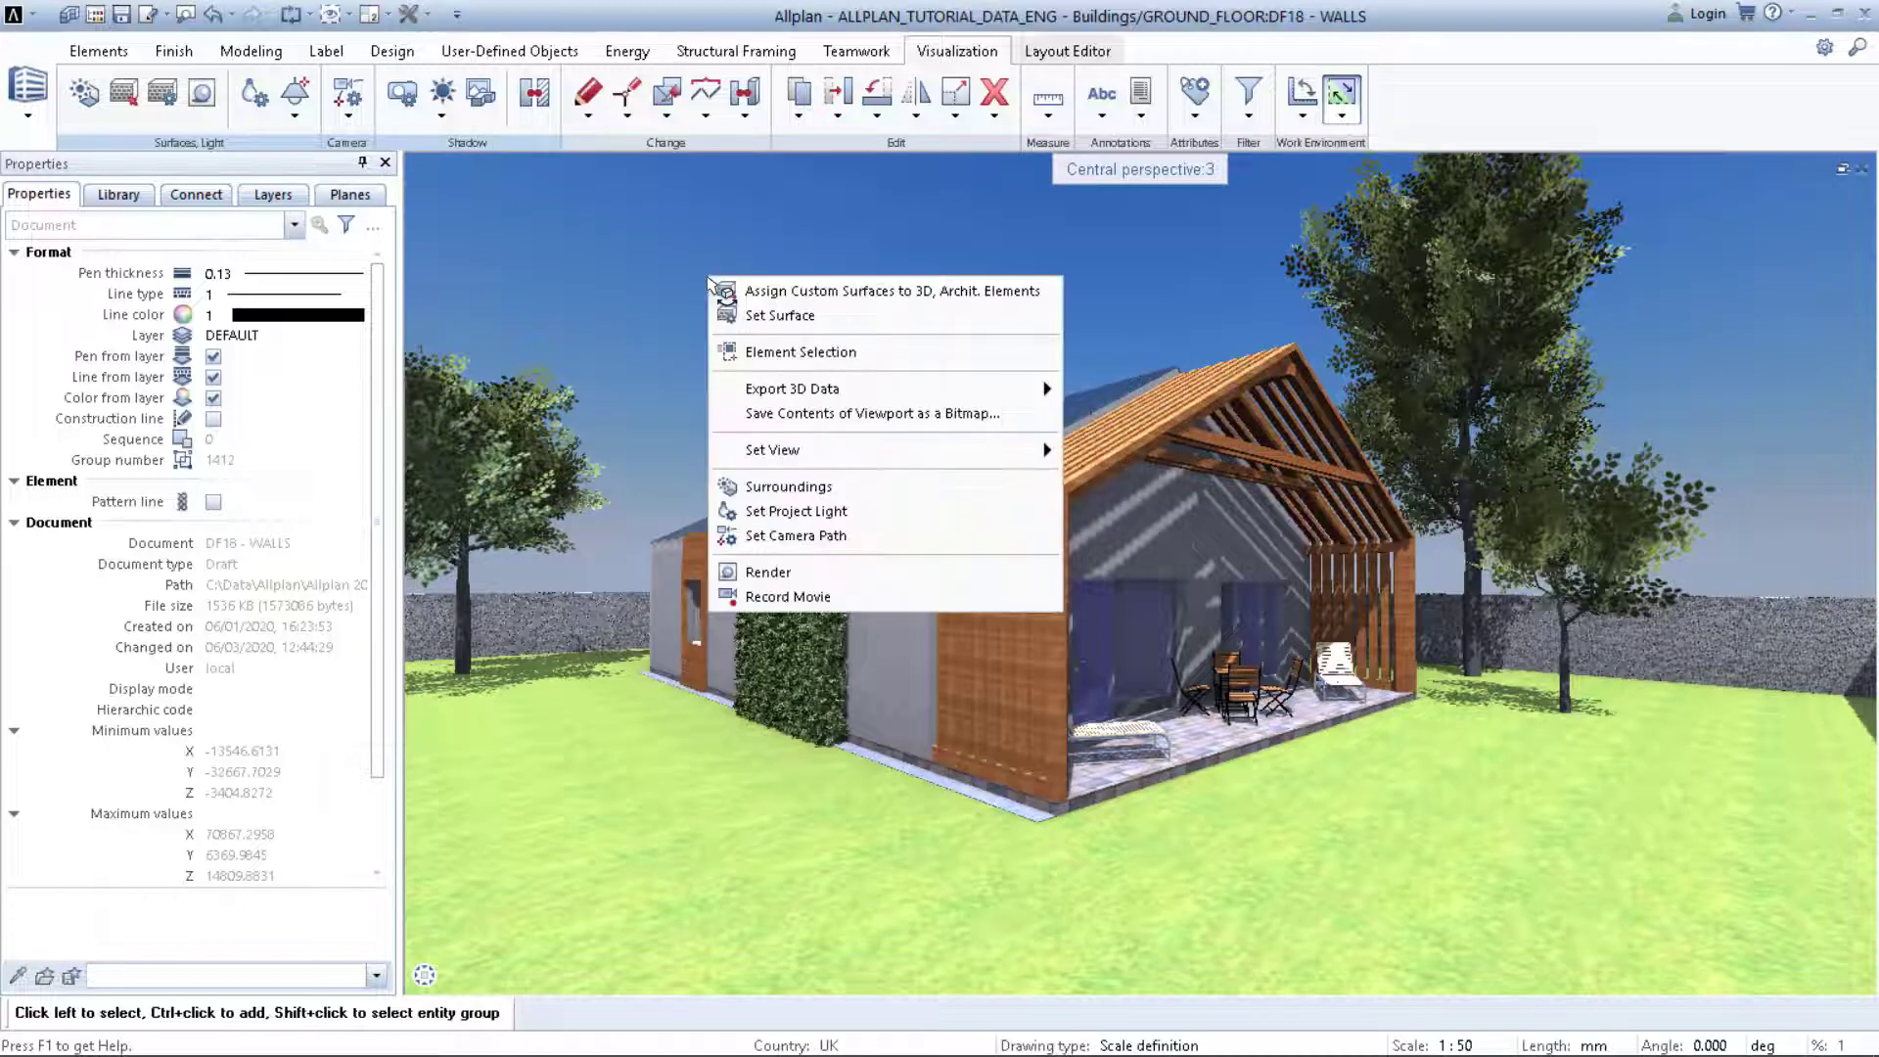
Step: Set a Custom background with HDR_SKY from the Desktop as its texture, then close Surroundings
left_click(820, 489)
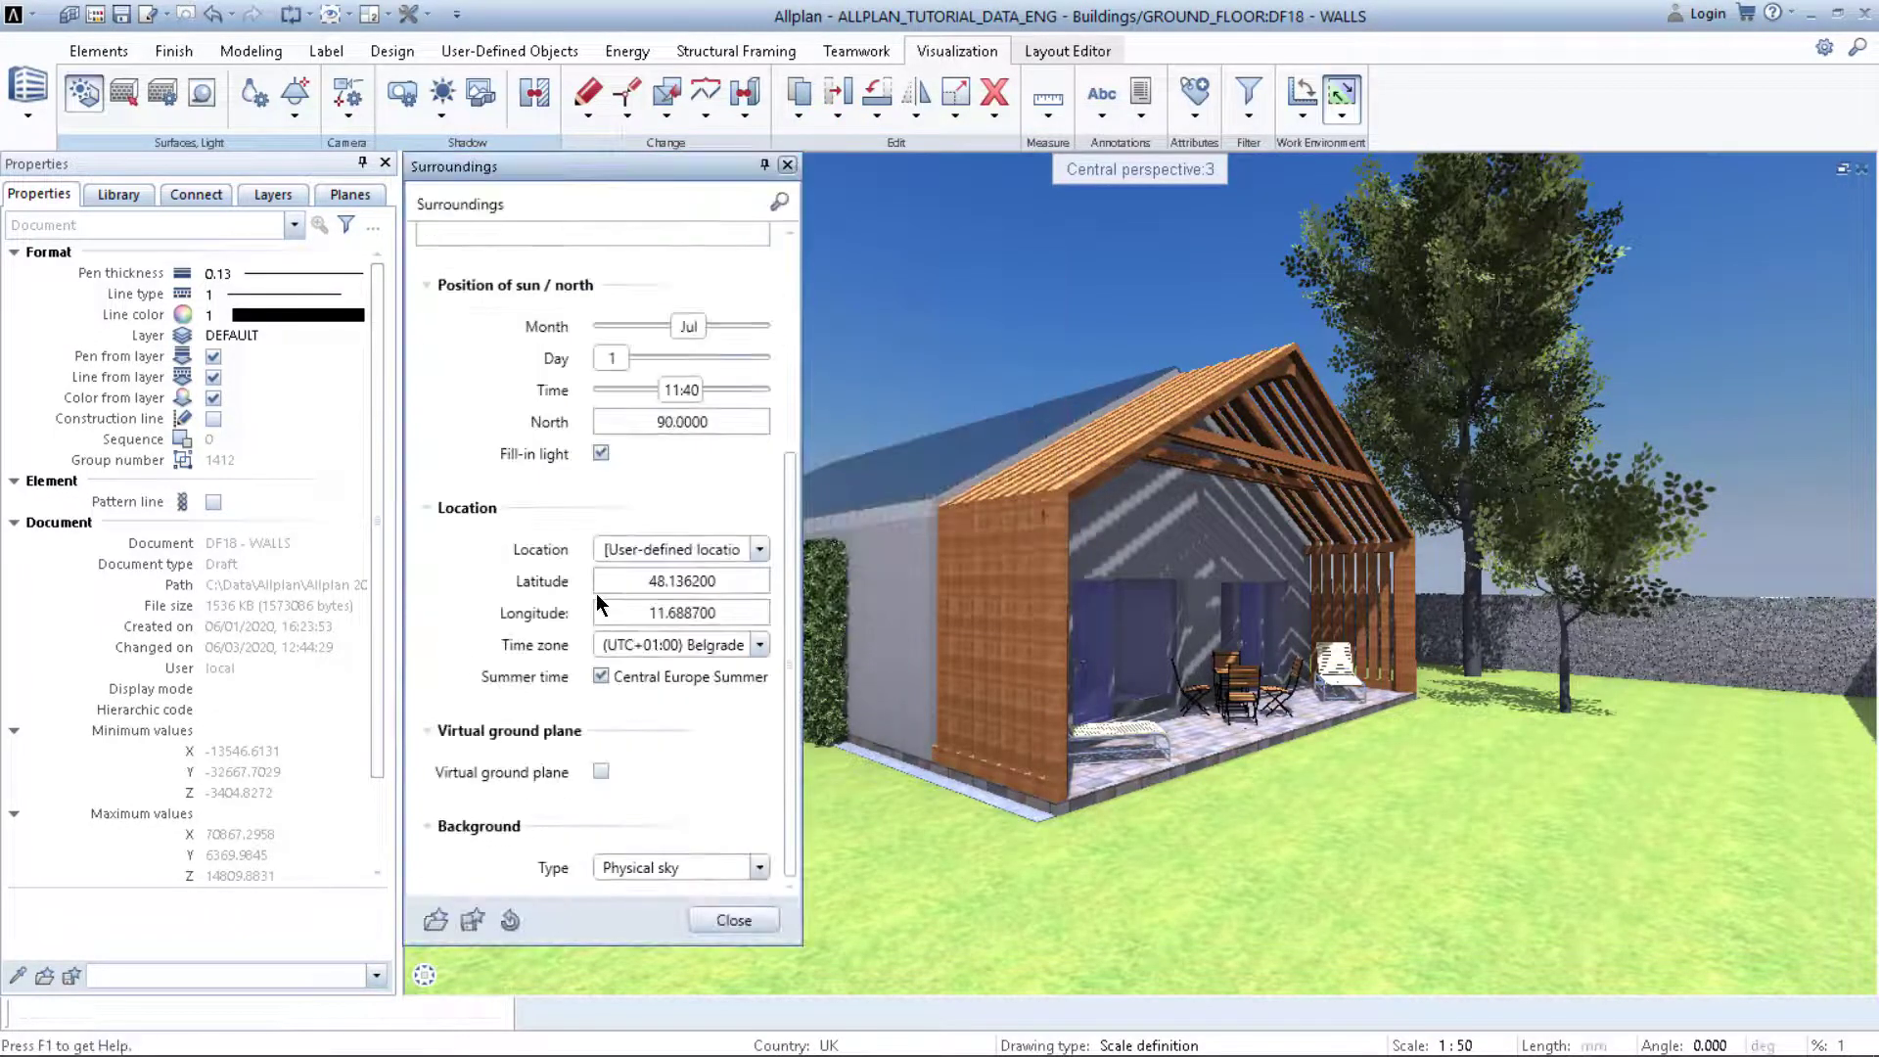
left_click(759, 867)
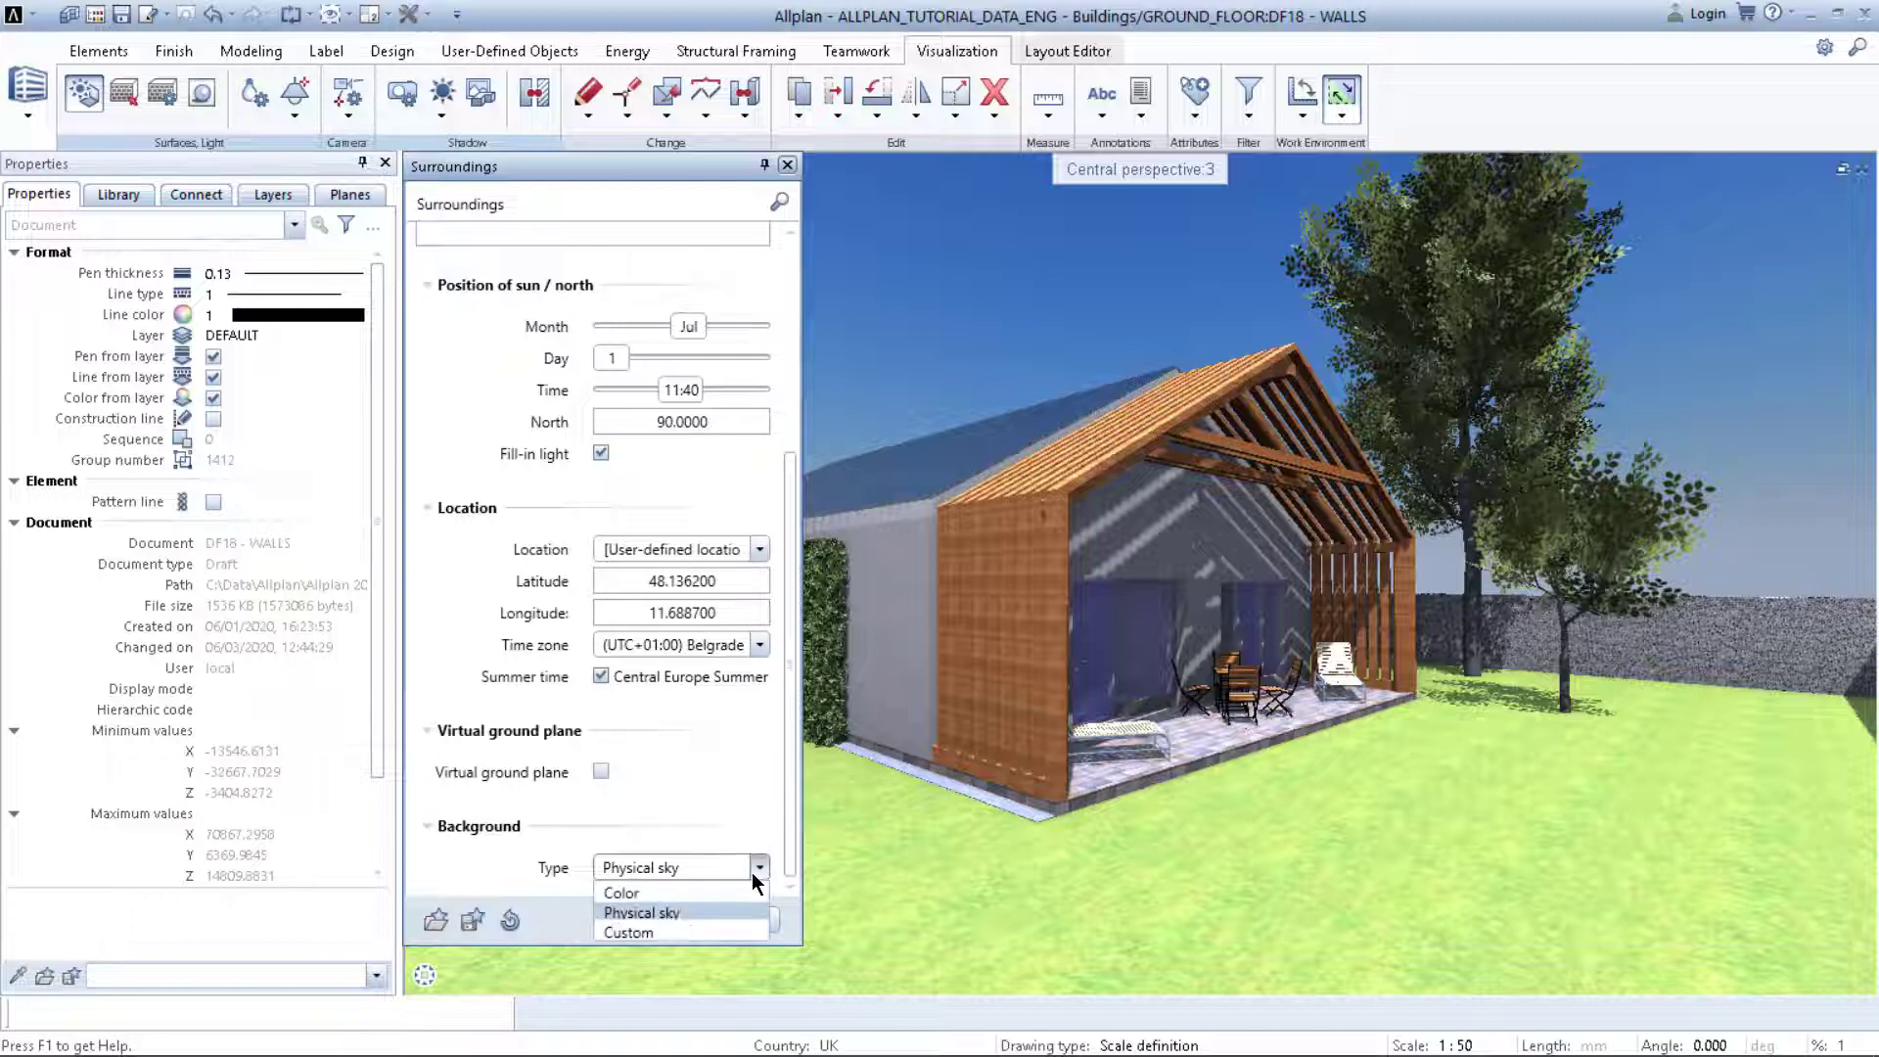
left_click(658, 929)
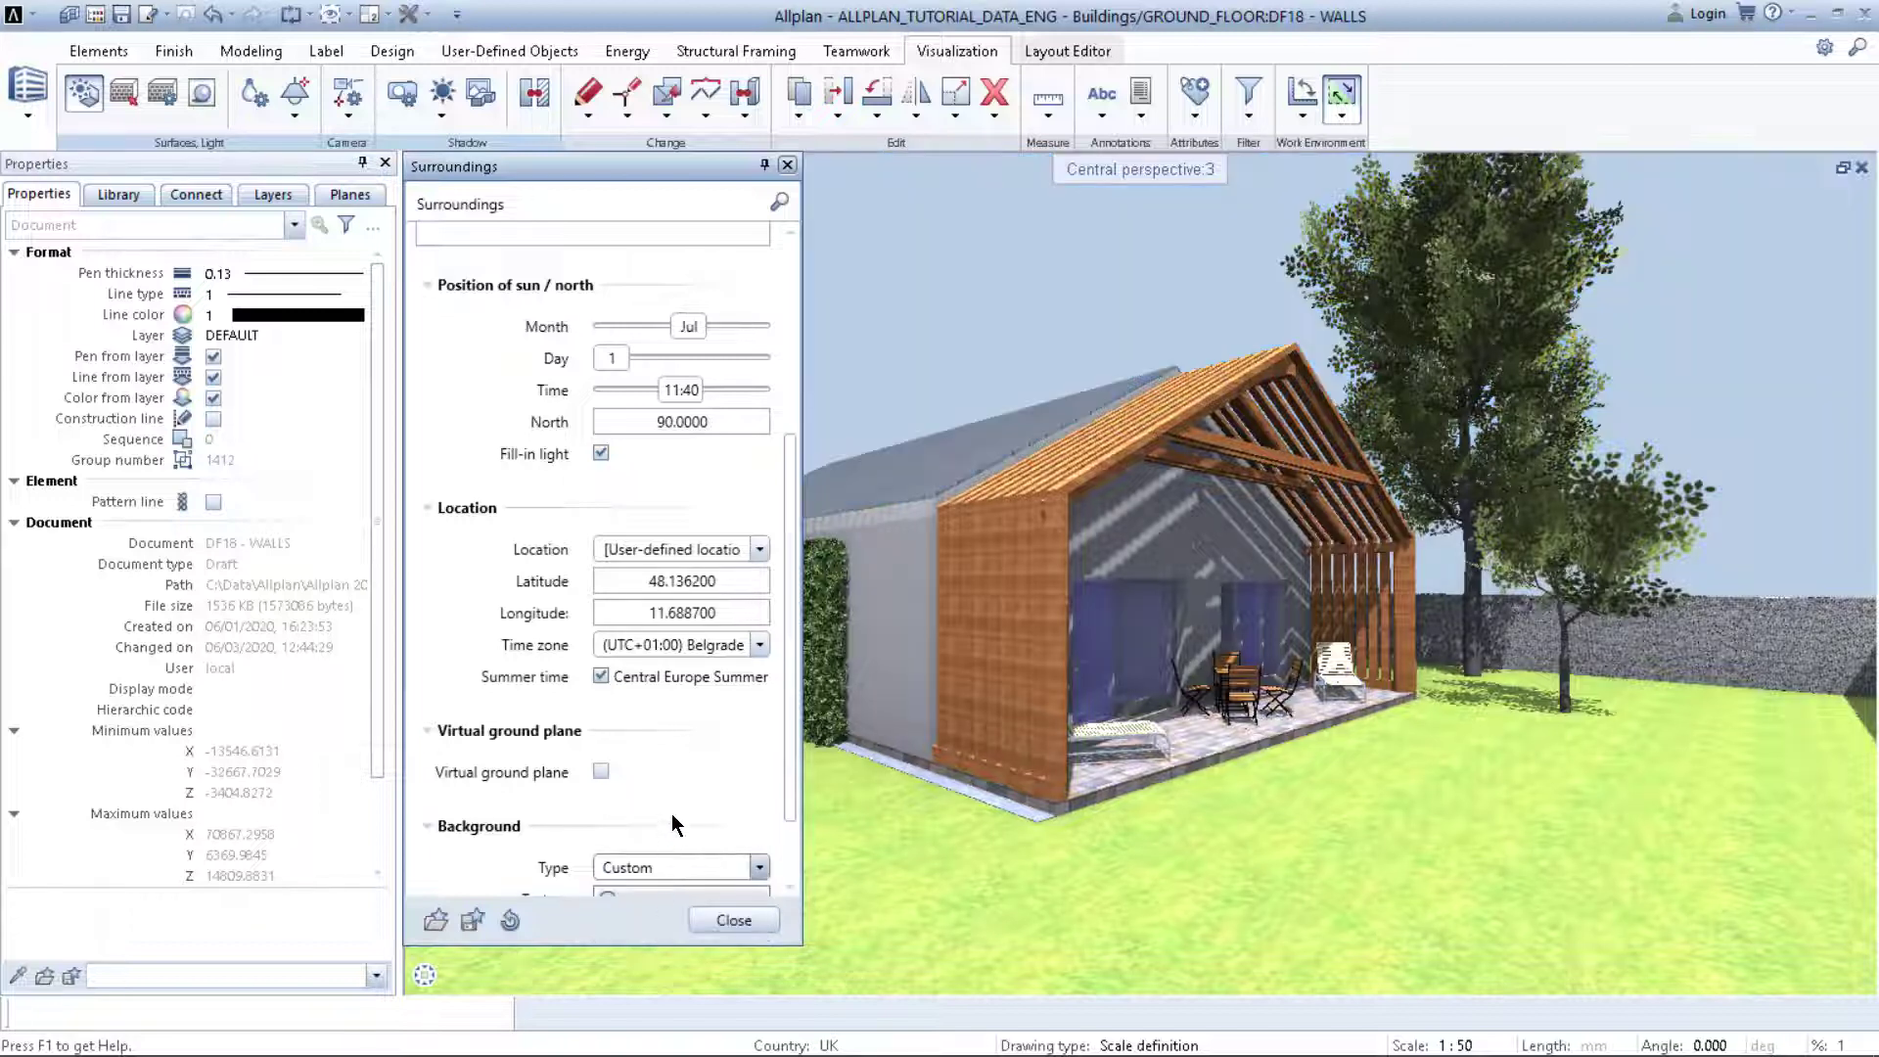
scroll(501, 783, "down", 2)
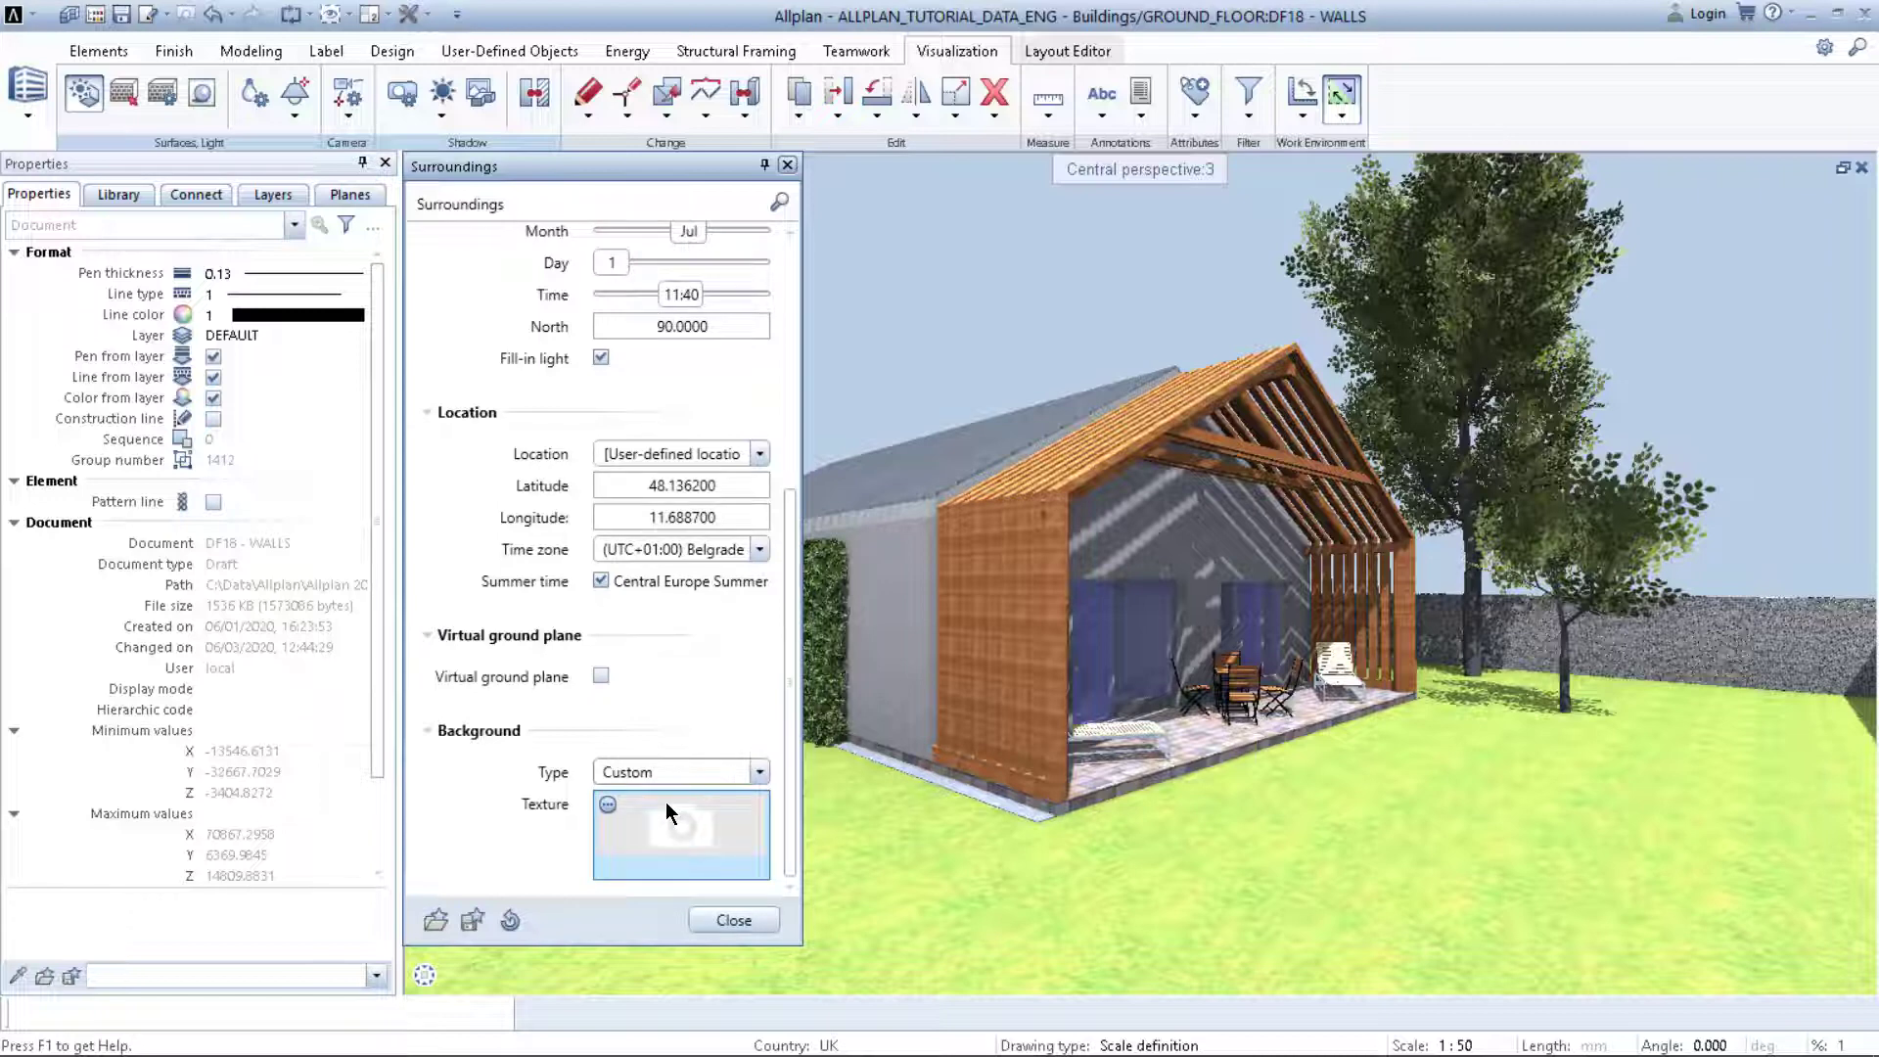
left_click(604, 804)
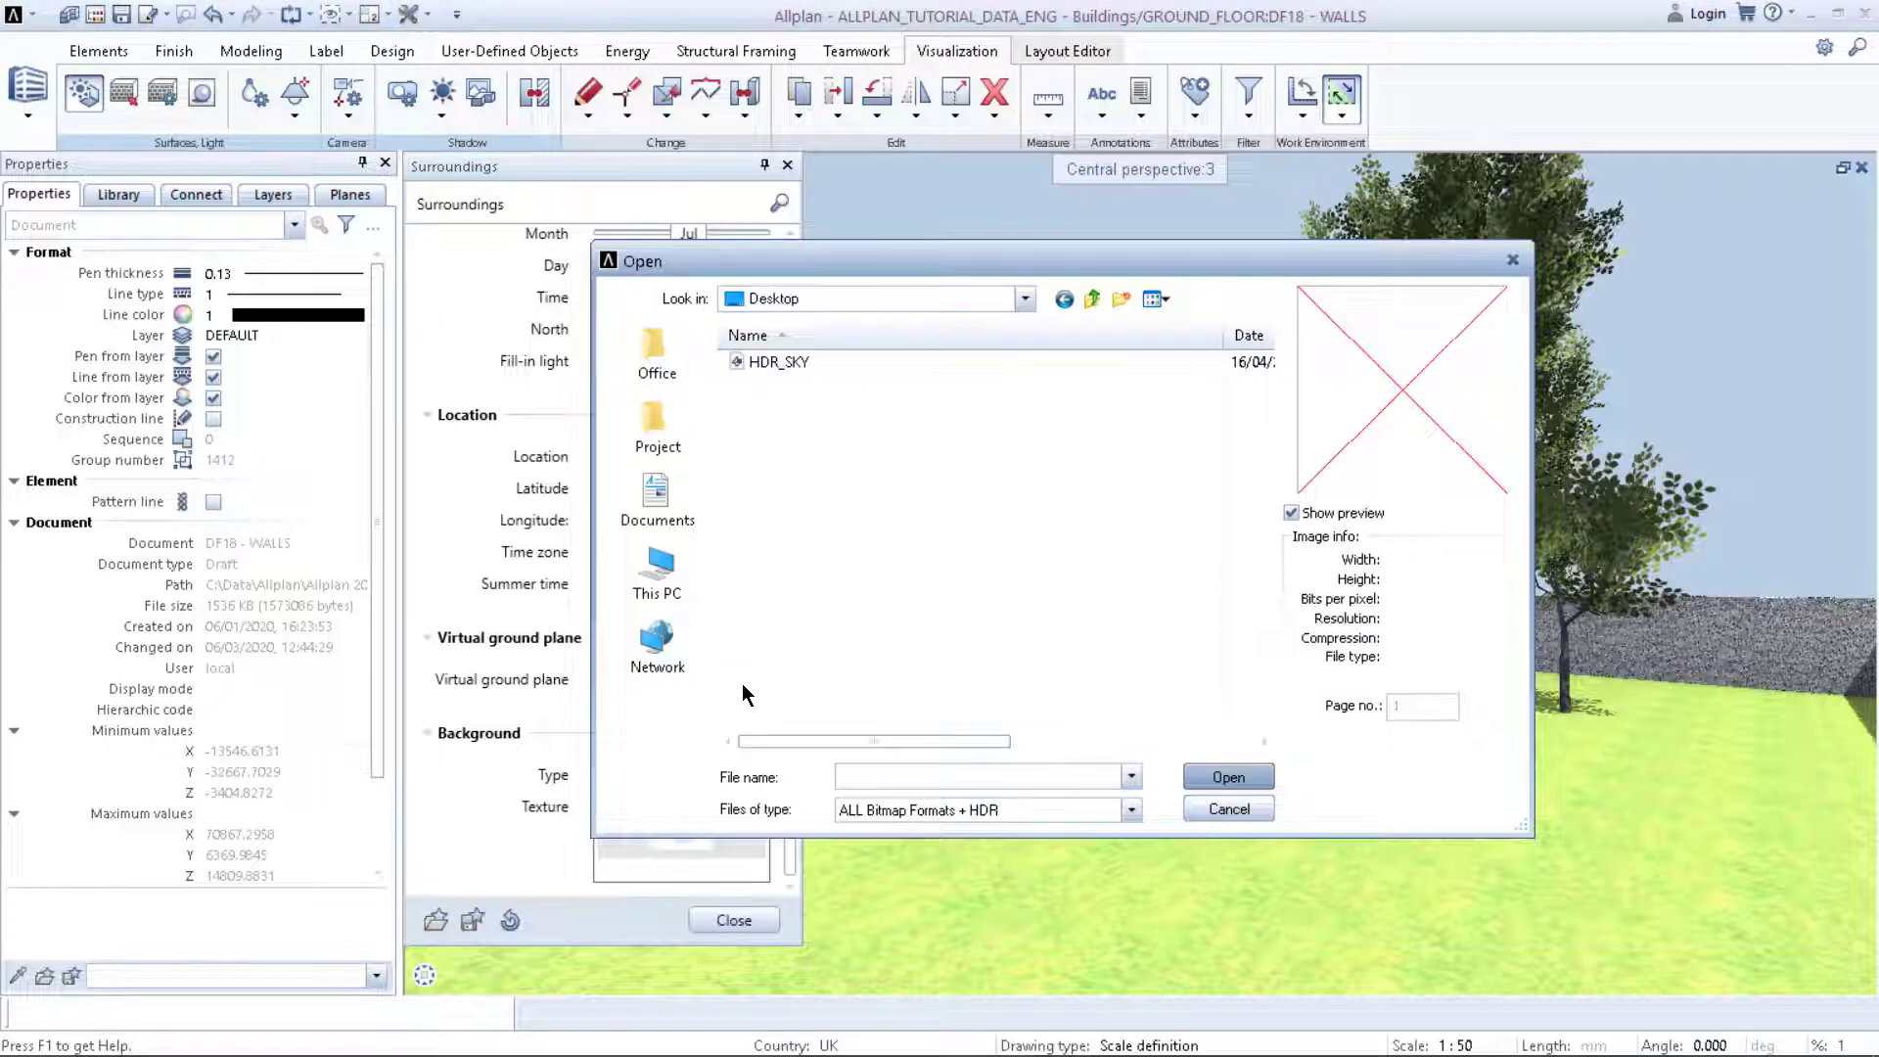
left_click(767, 362)
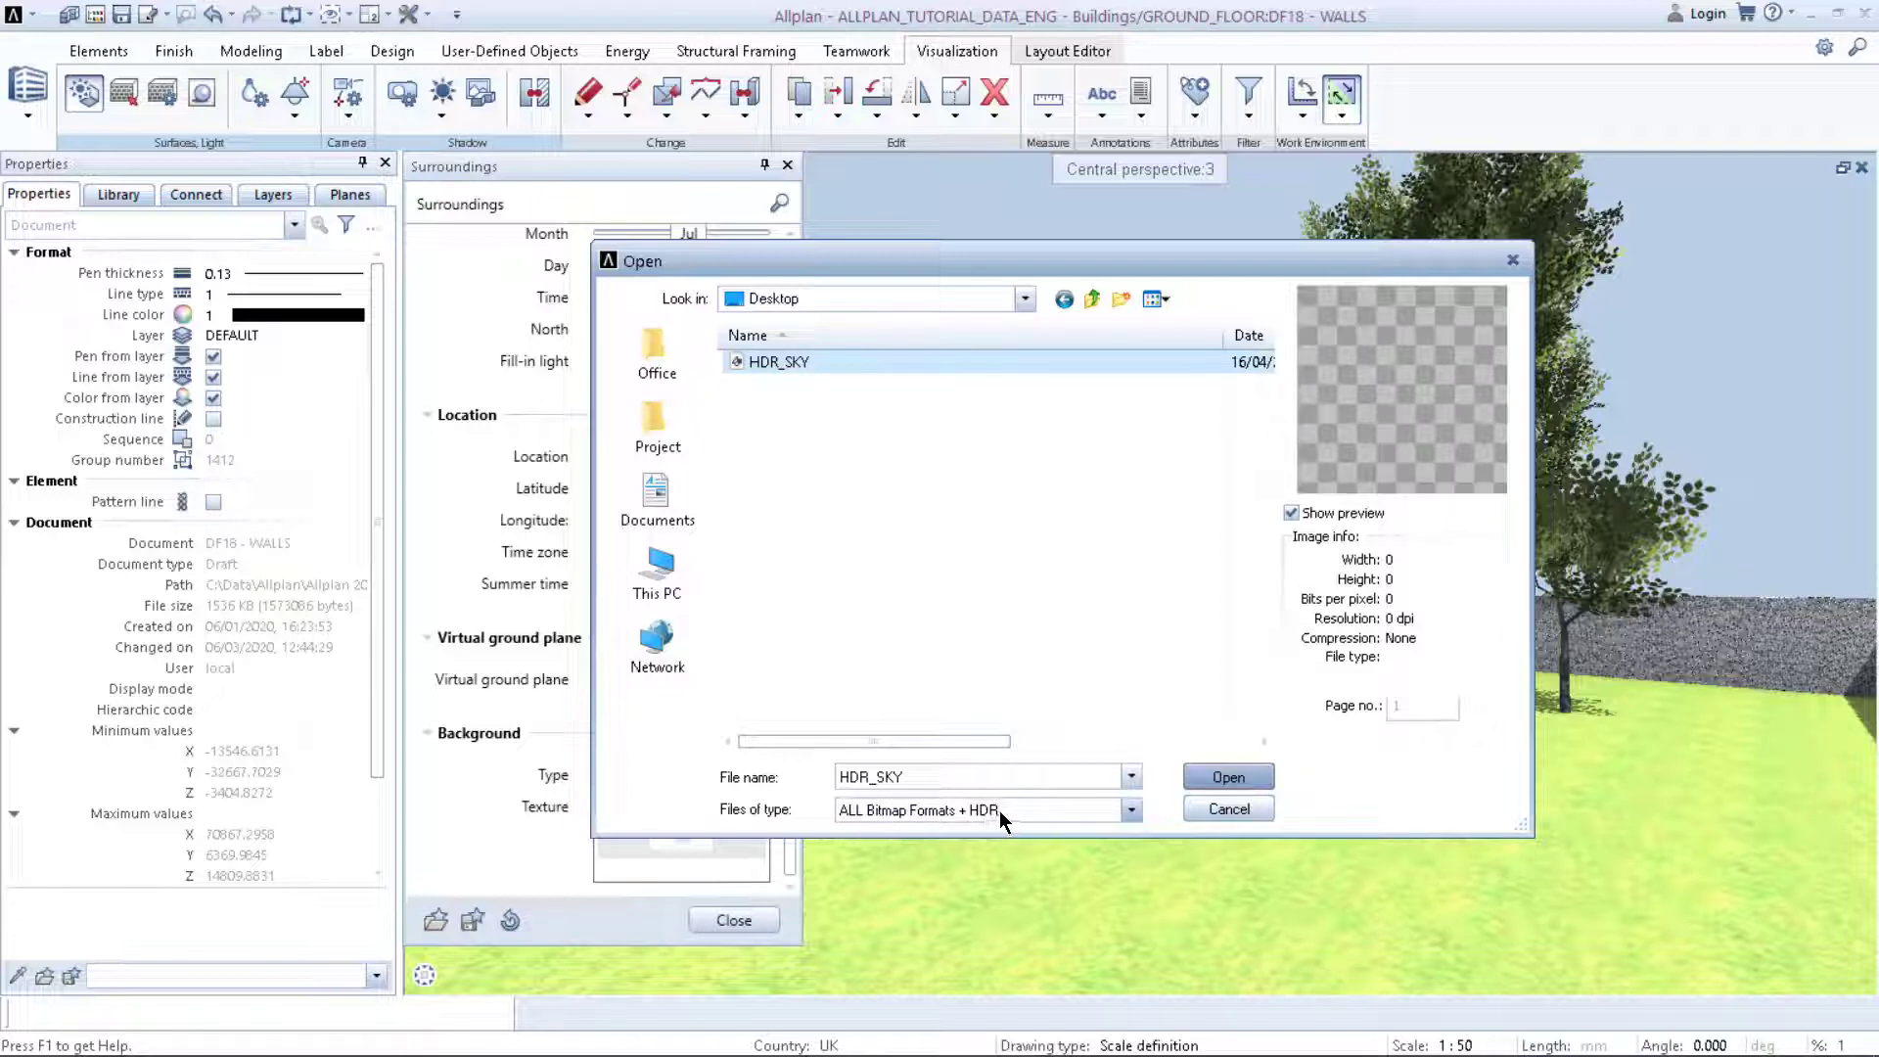
left_click(1225, 771)
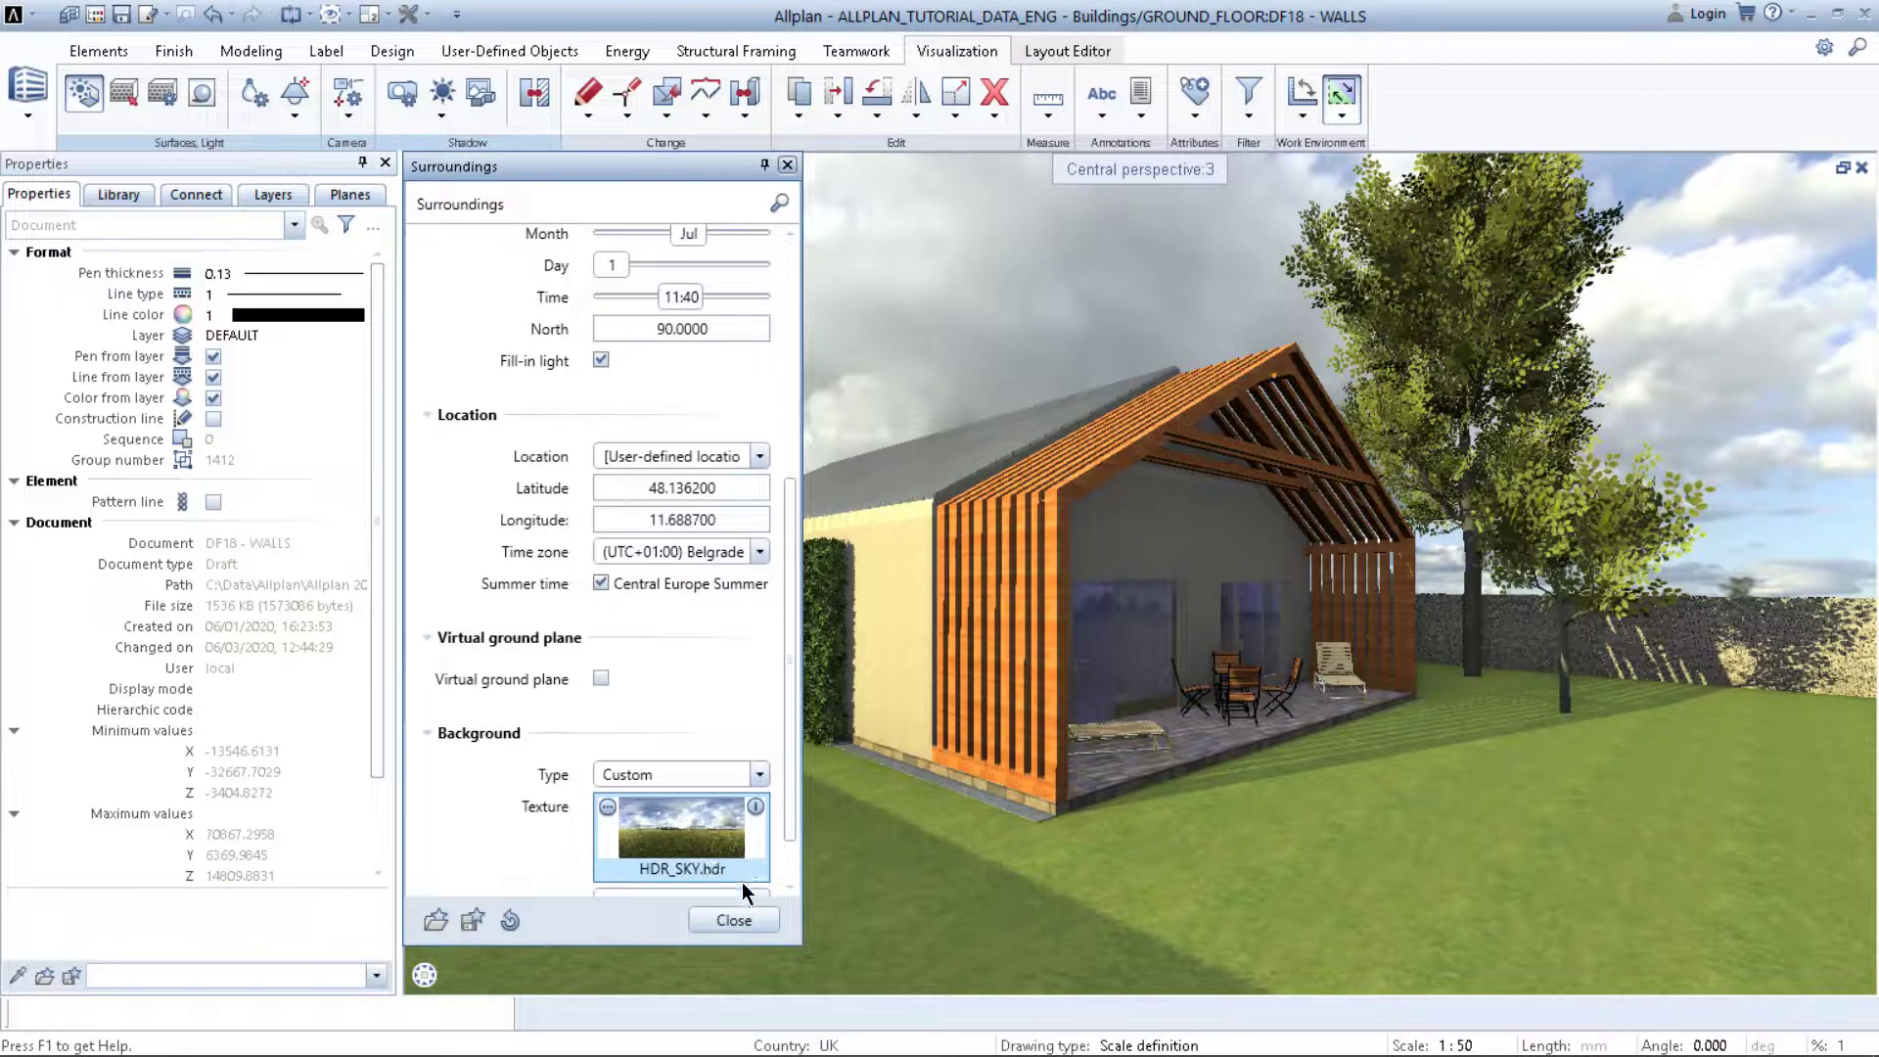
left_click(739, 916)
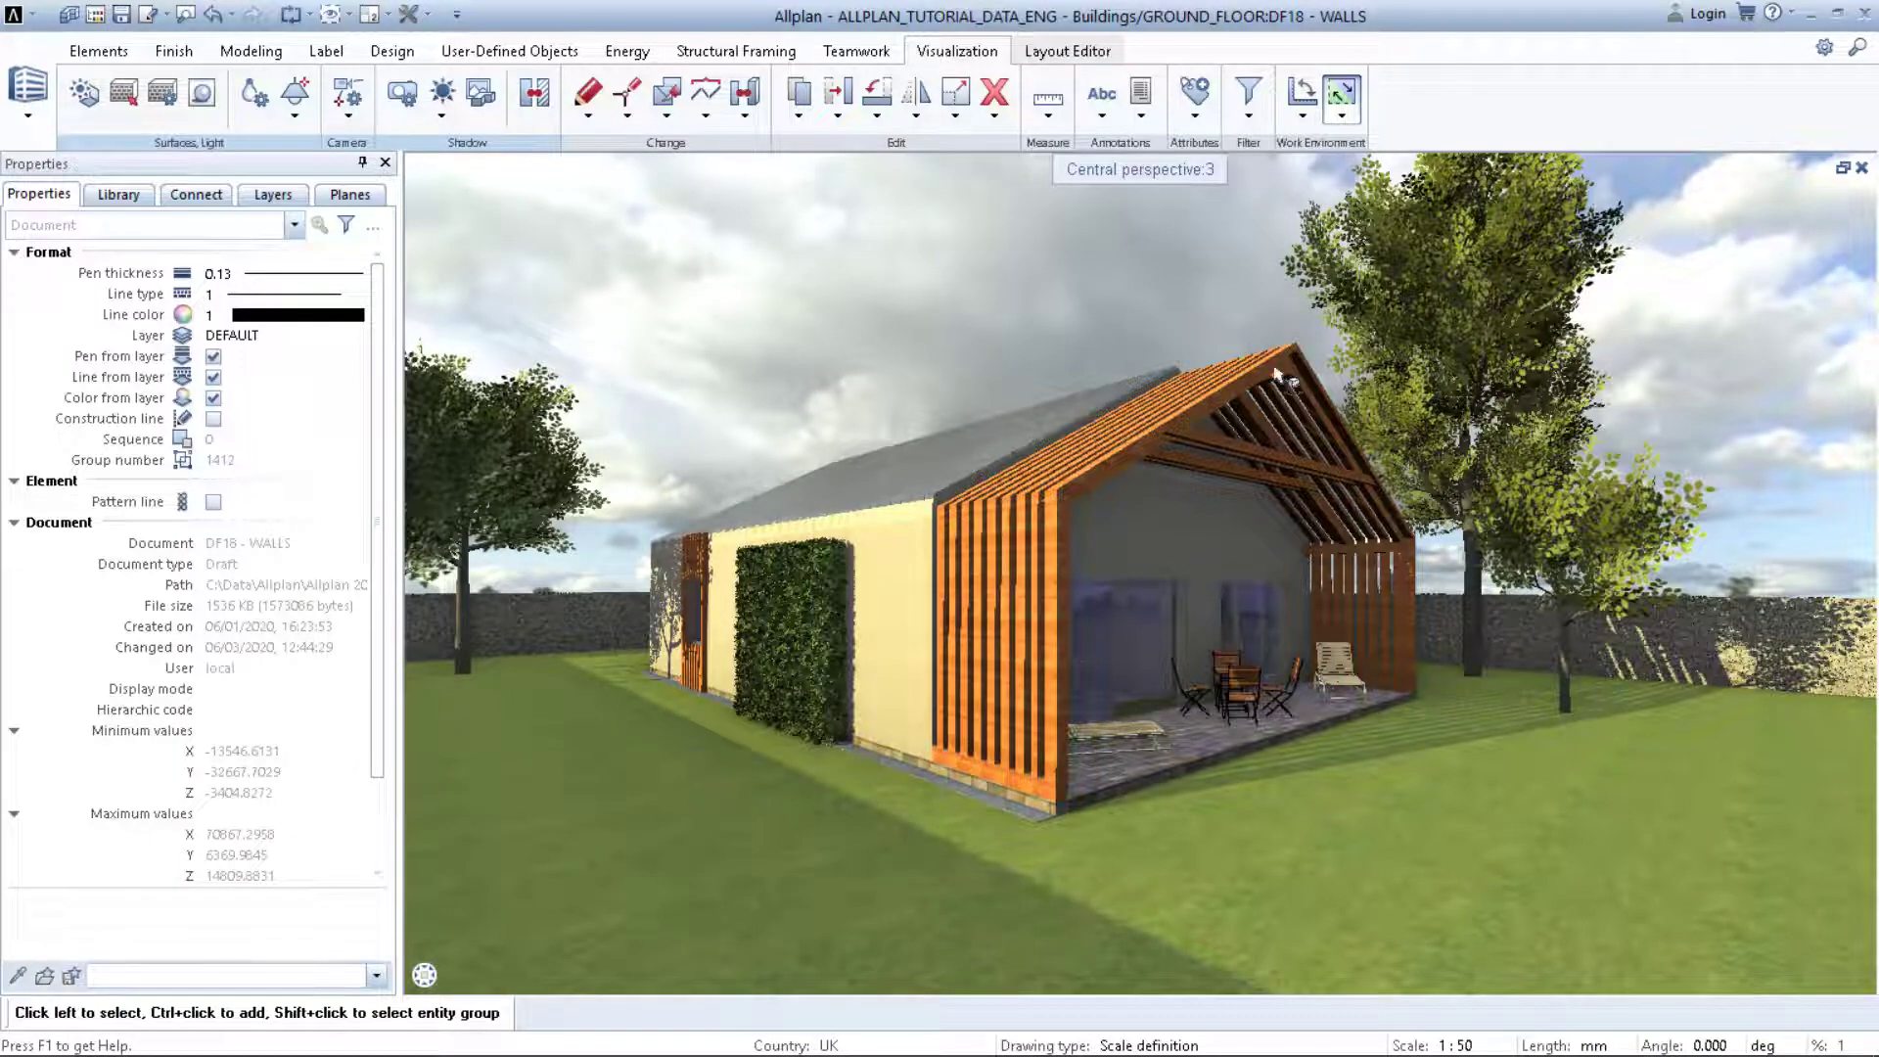
Step: Rotate the sphere-mapped HDR_SKY.hdr background to 30.8° horizontally, then close Surroundings
left_click_drag(1327, 377, 1269, 458)
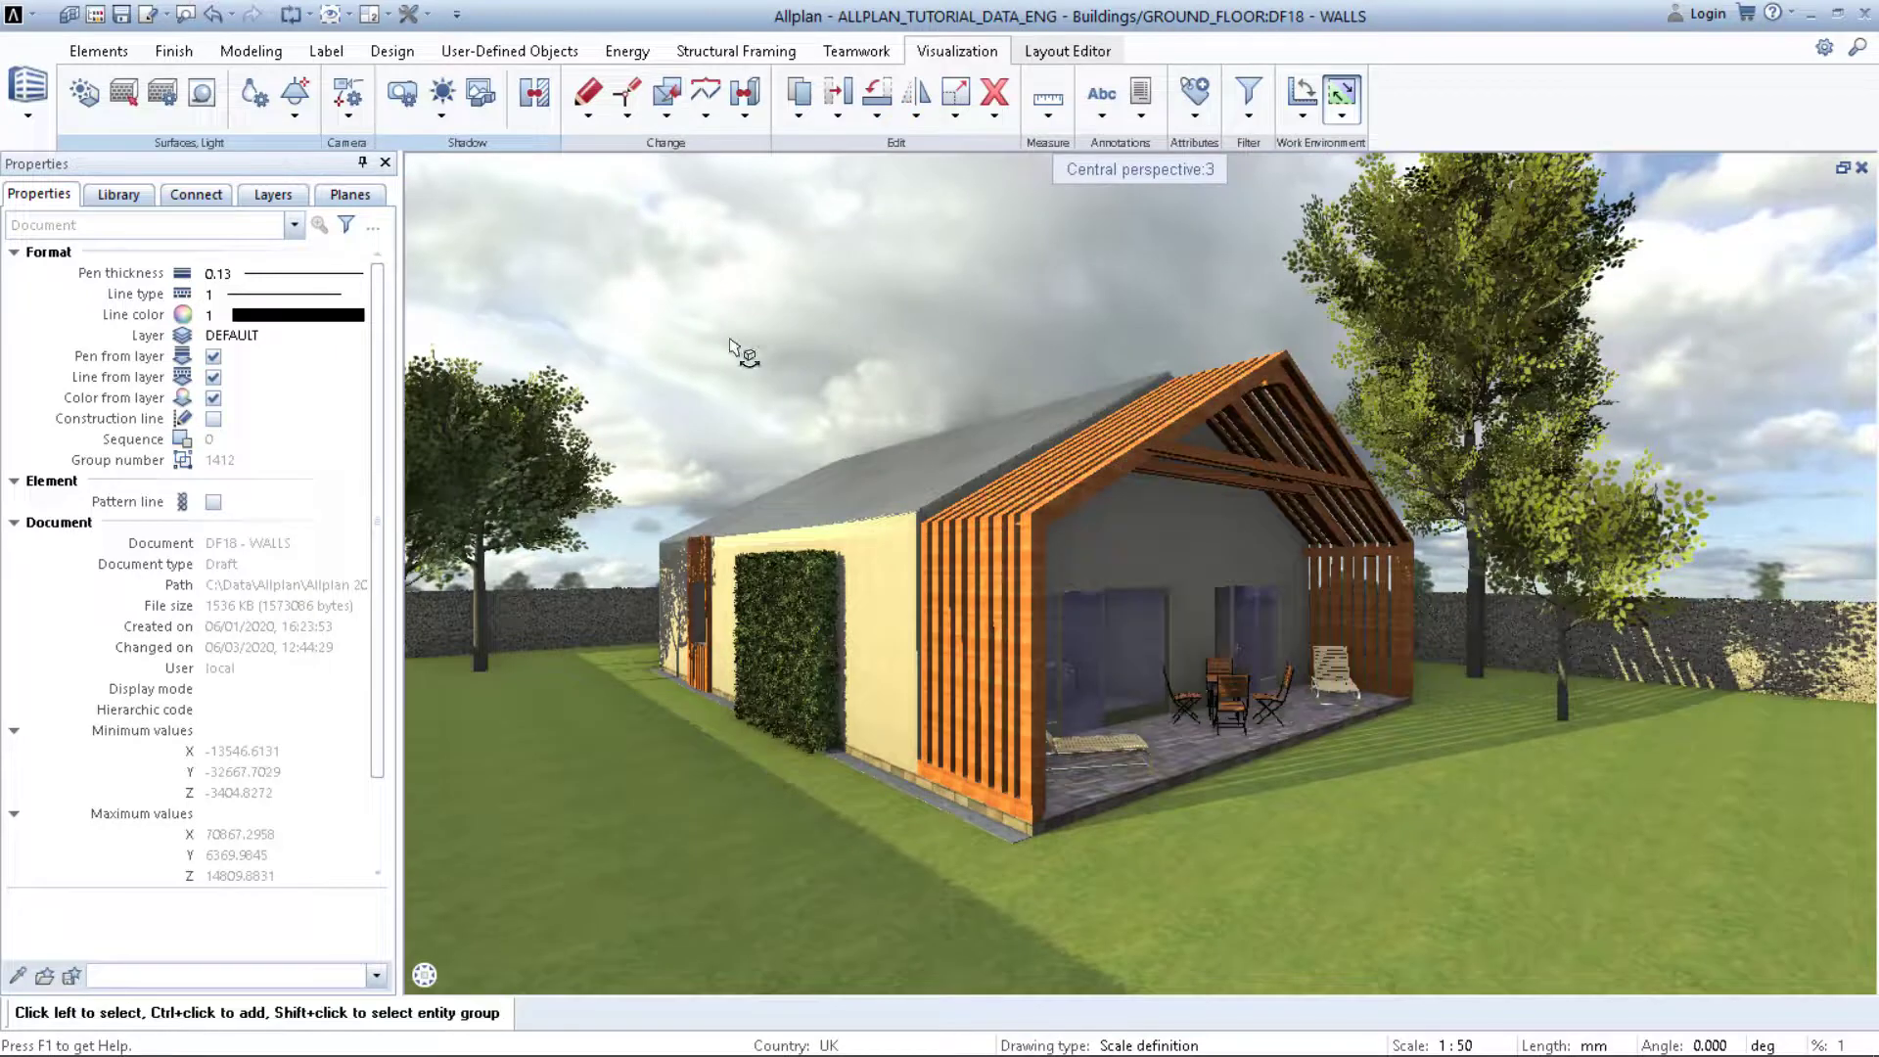
right_click(730, 341)
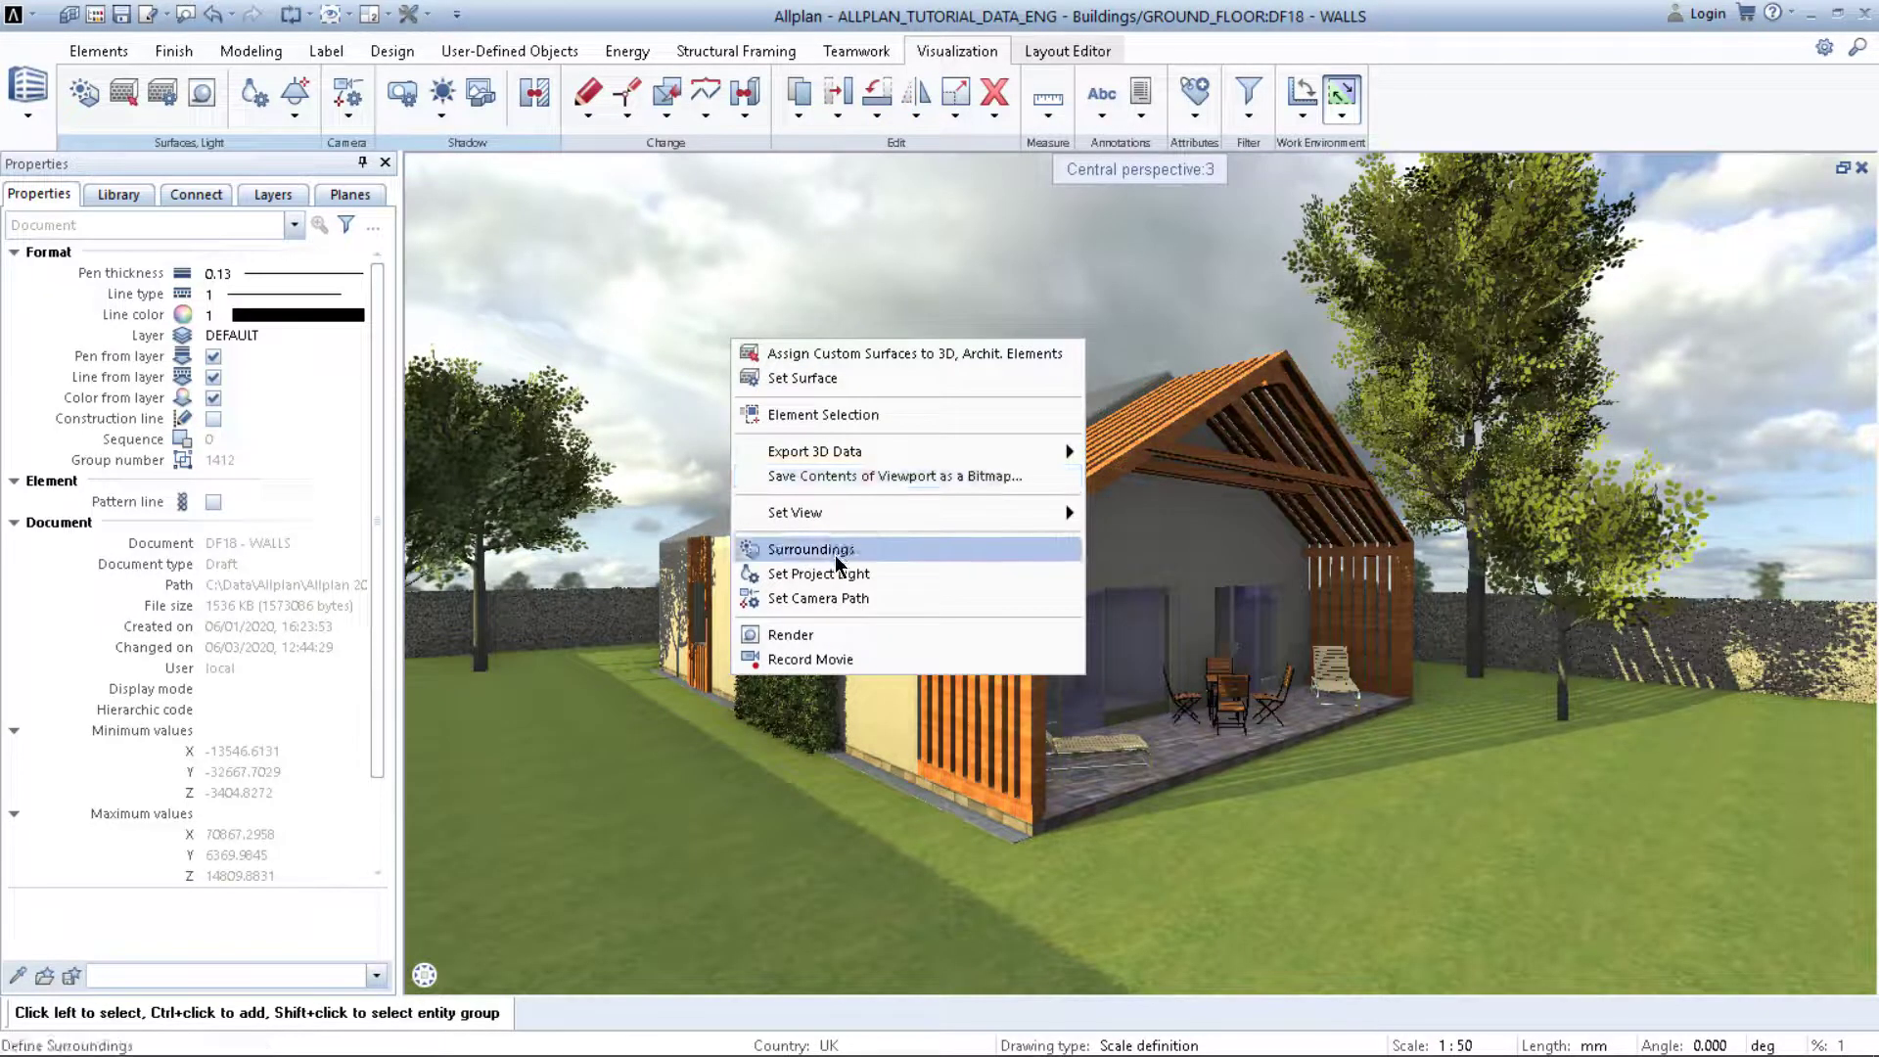
left_click(836, 555)
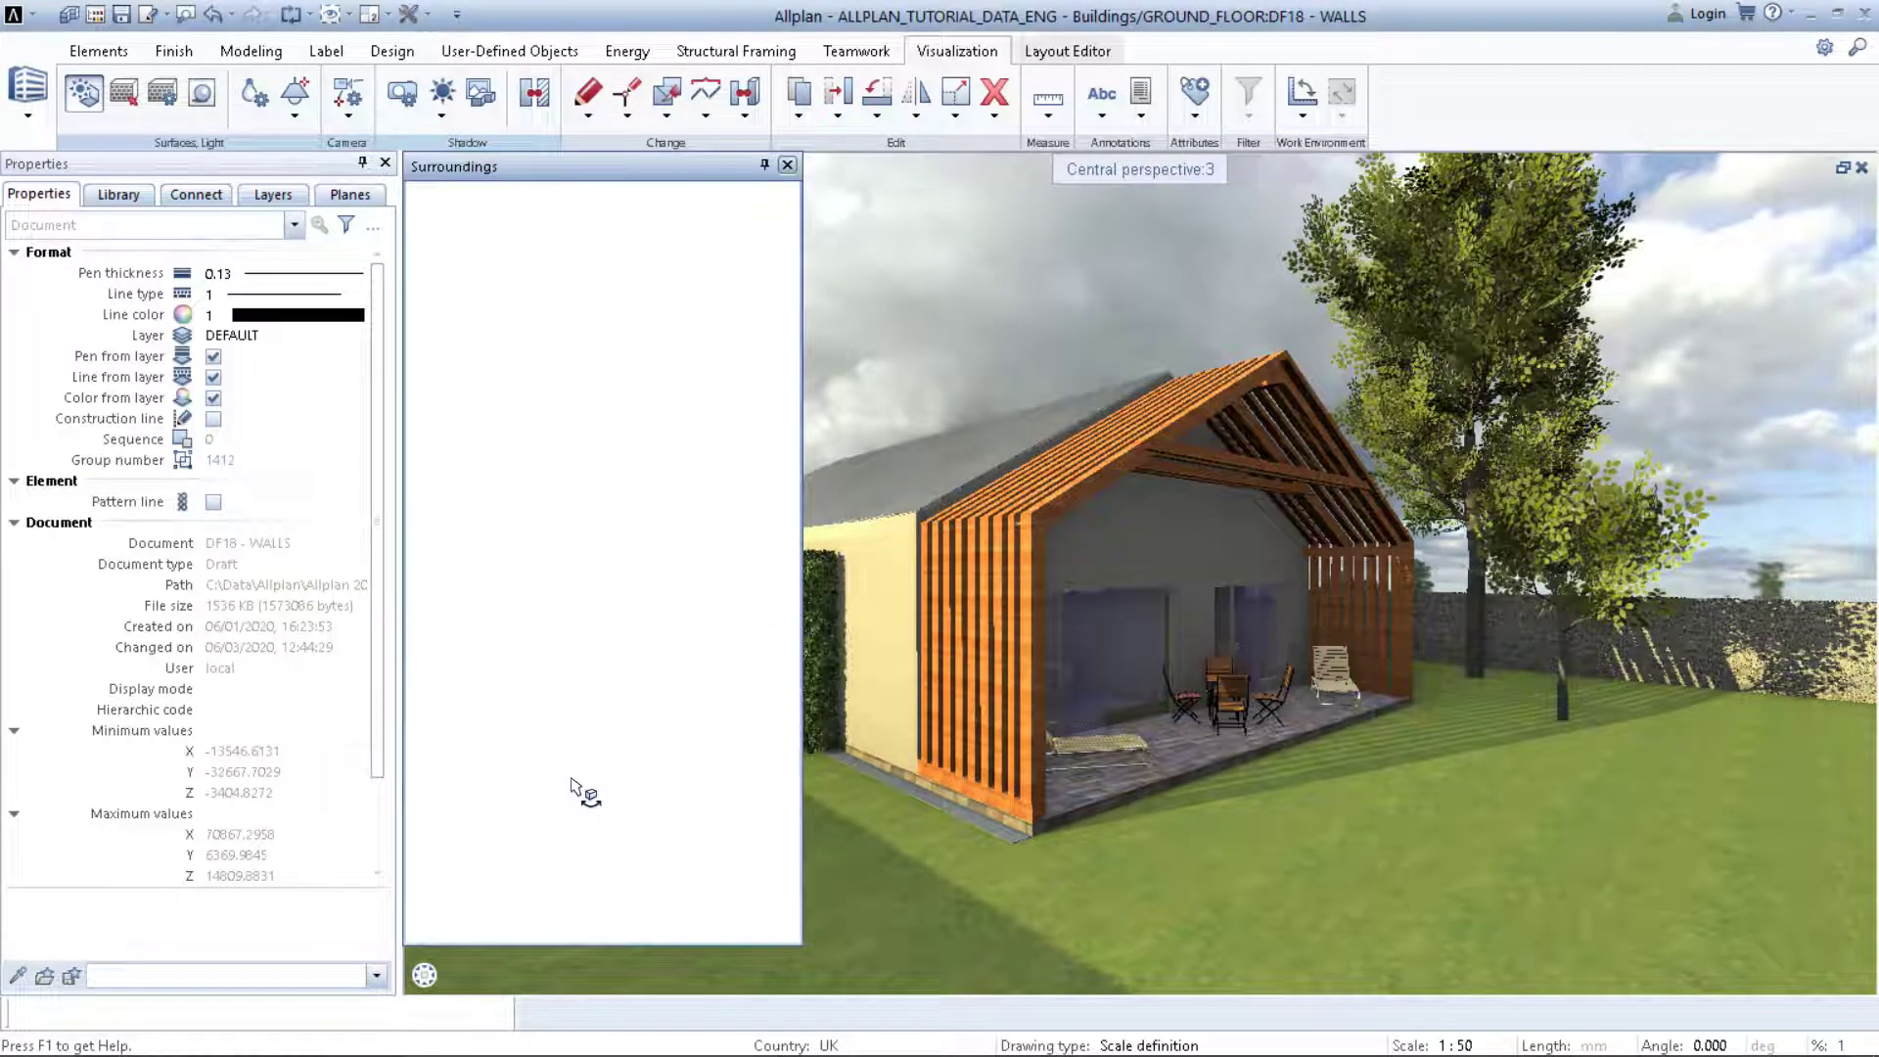
scroll(538, 794, "down", 6)
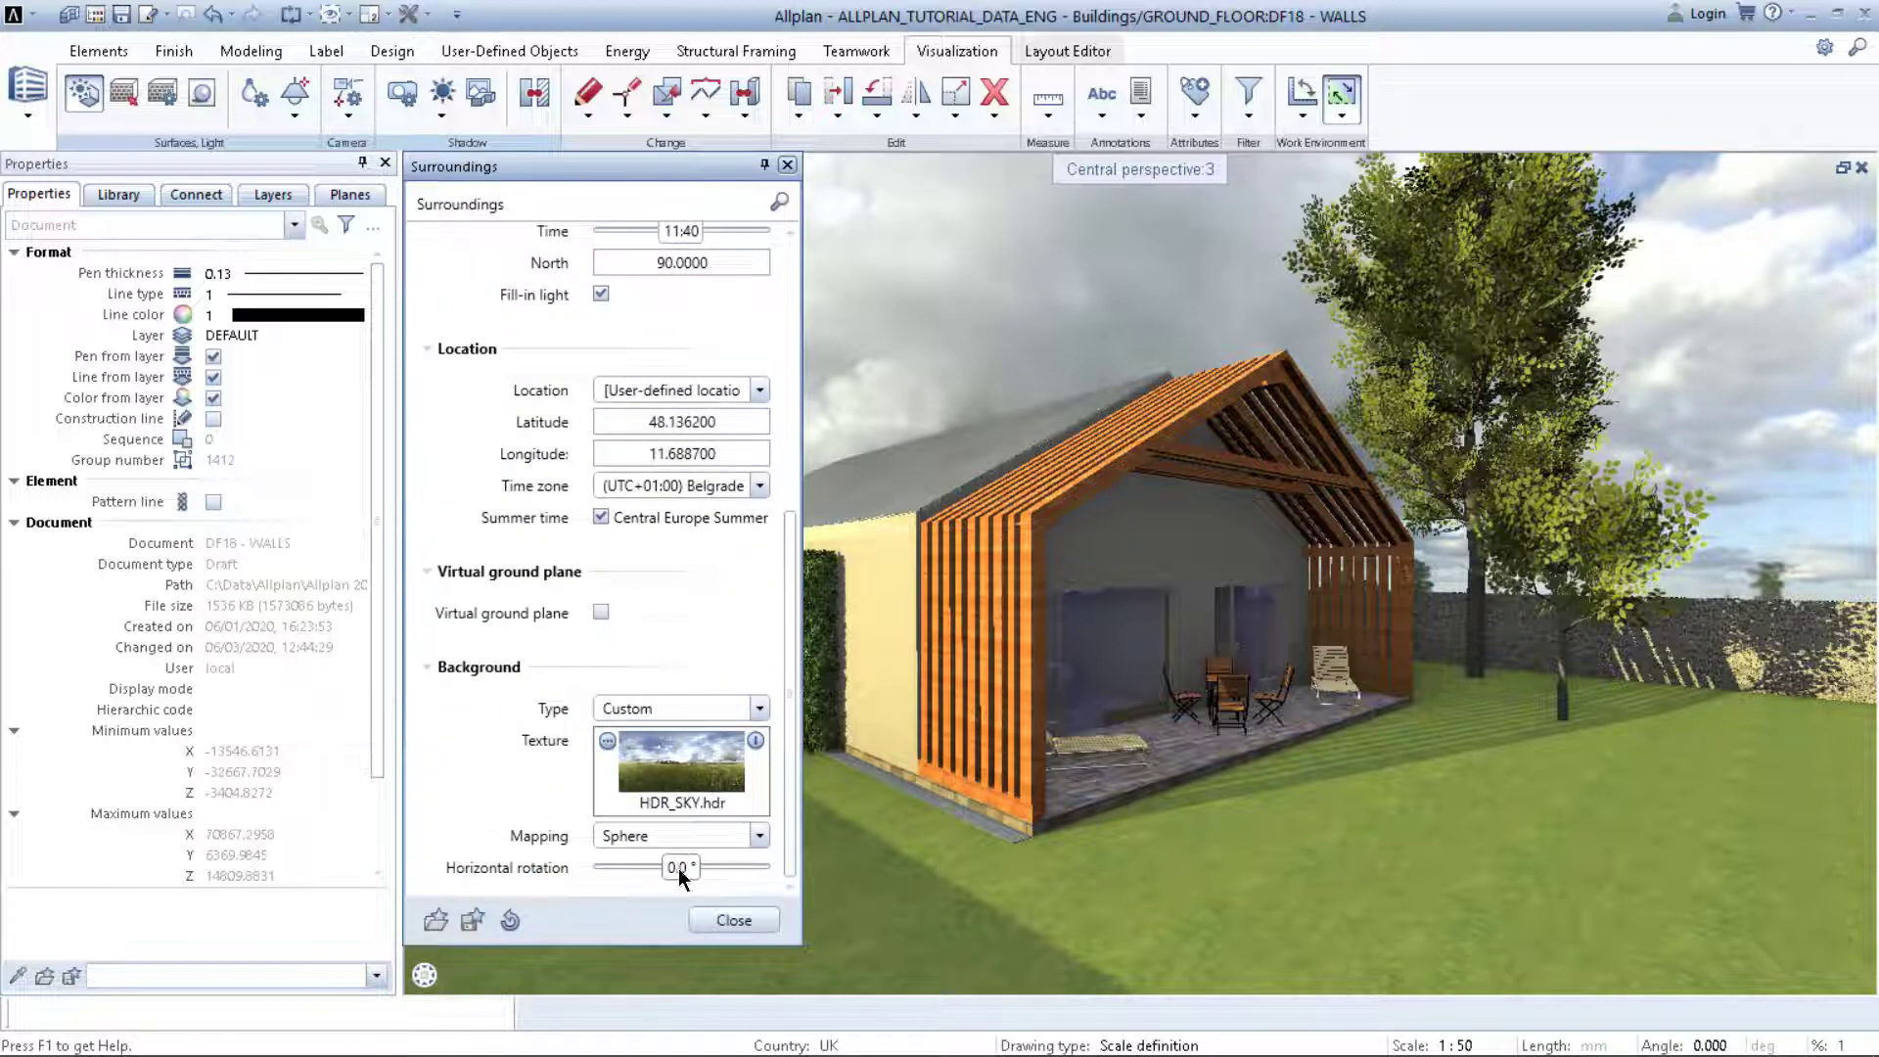
left_click_drag(673, 866, 663, 865)
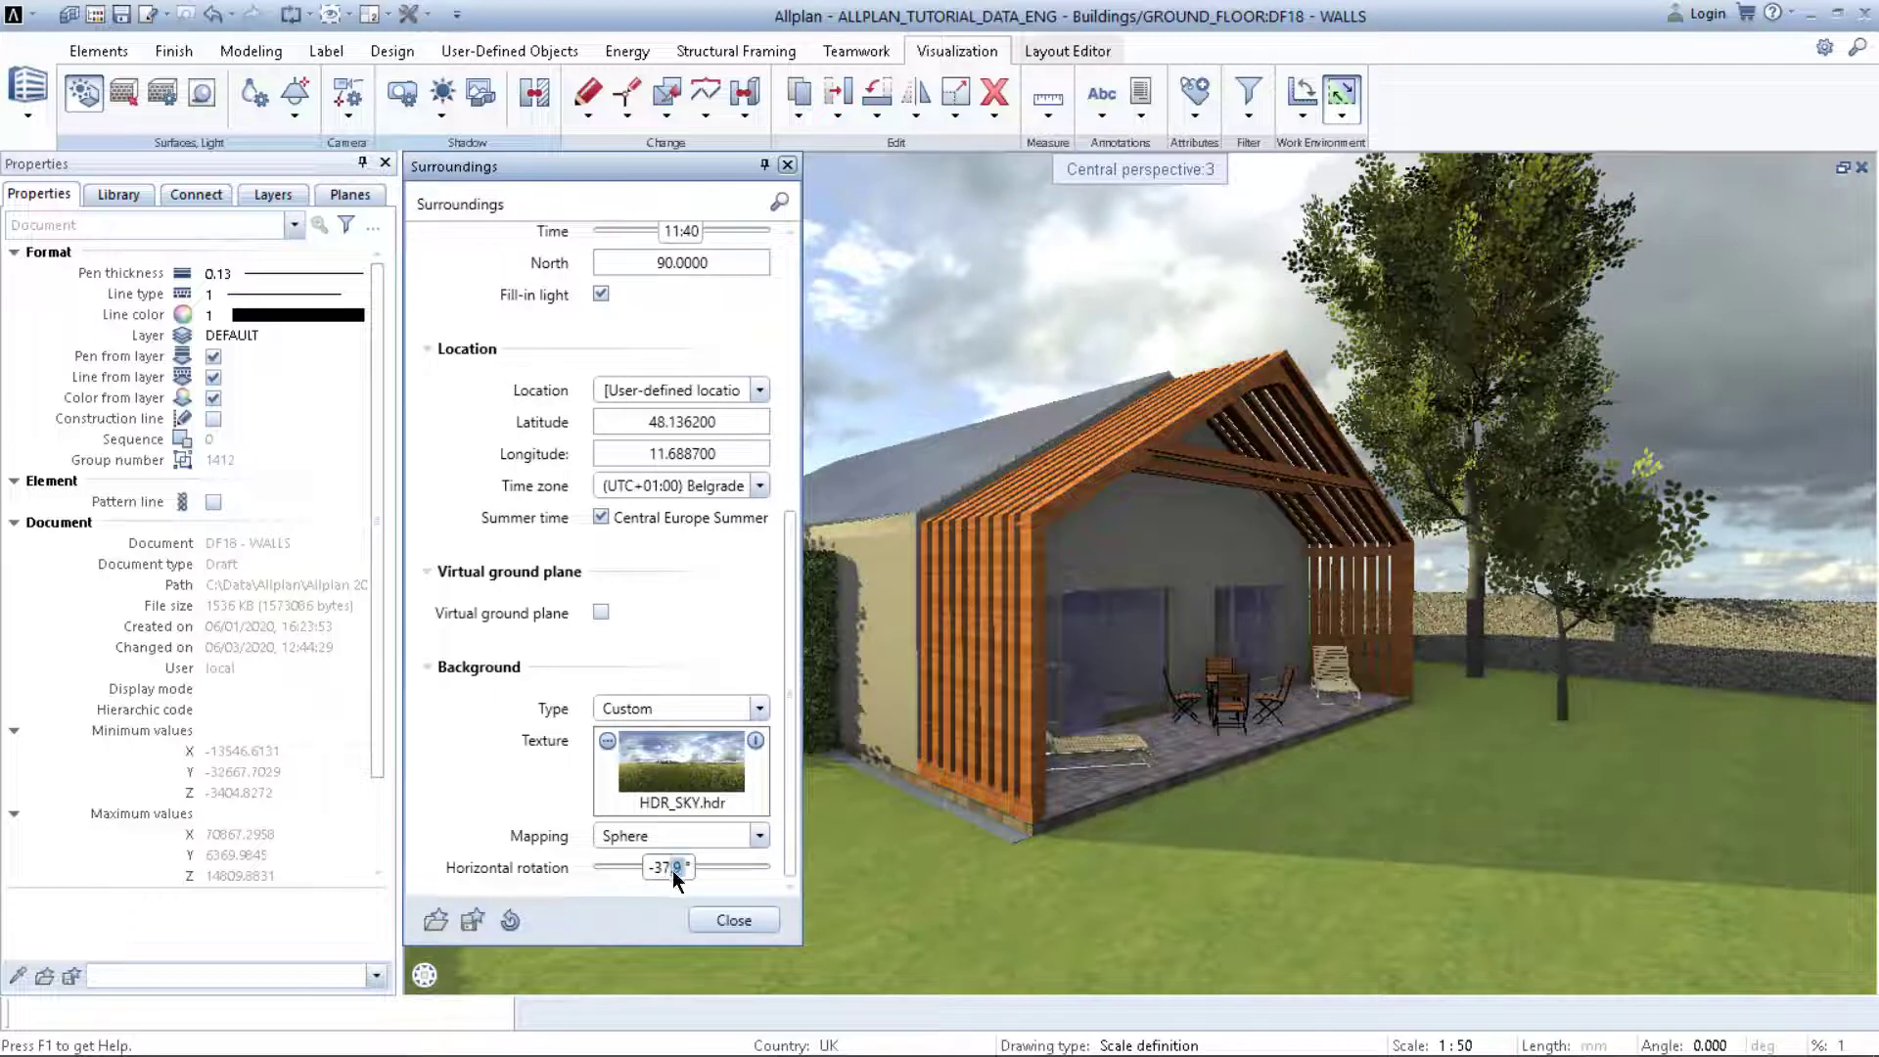
left_click(649, 874)
type("20")
key("Return")
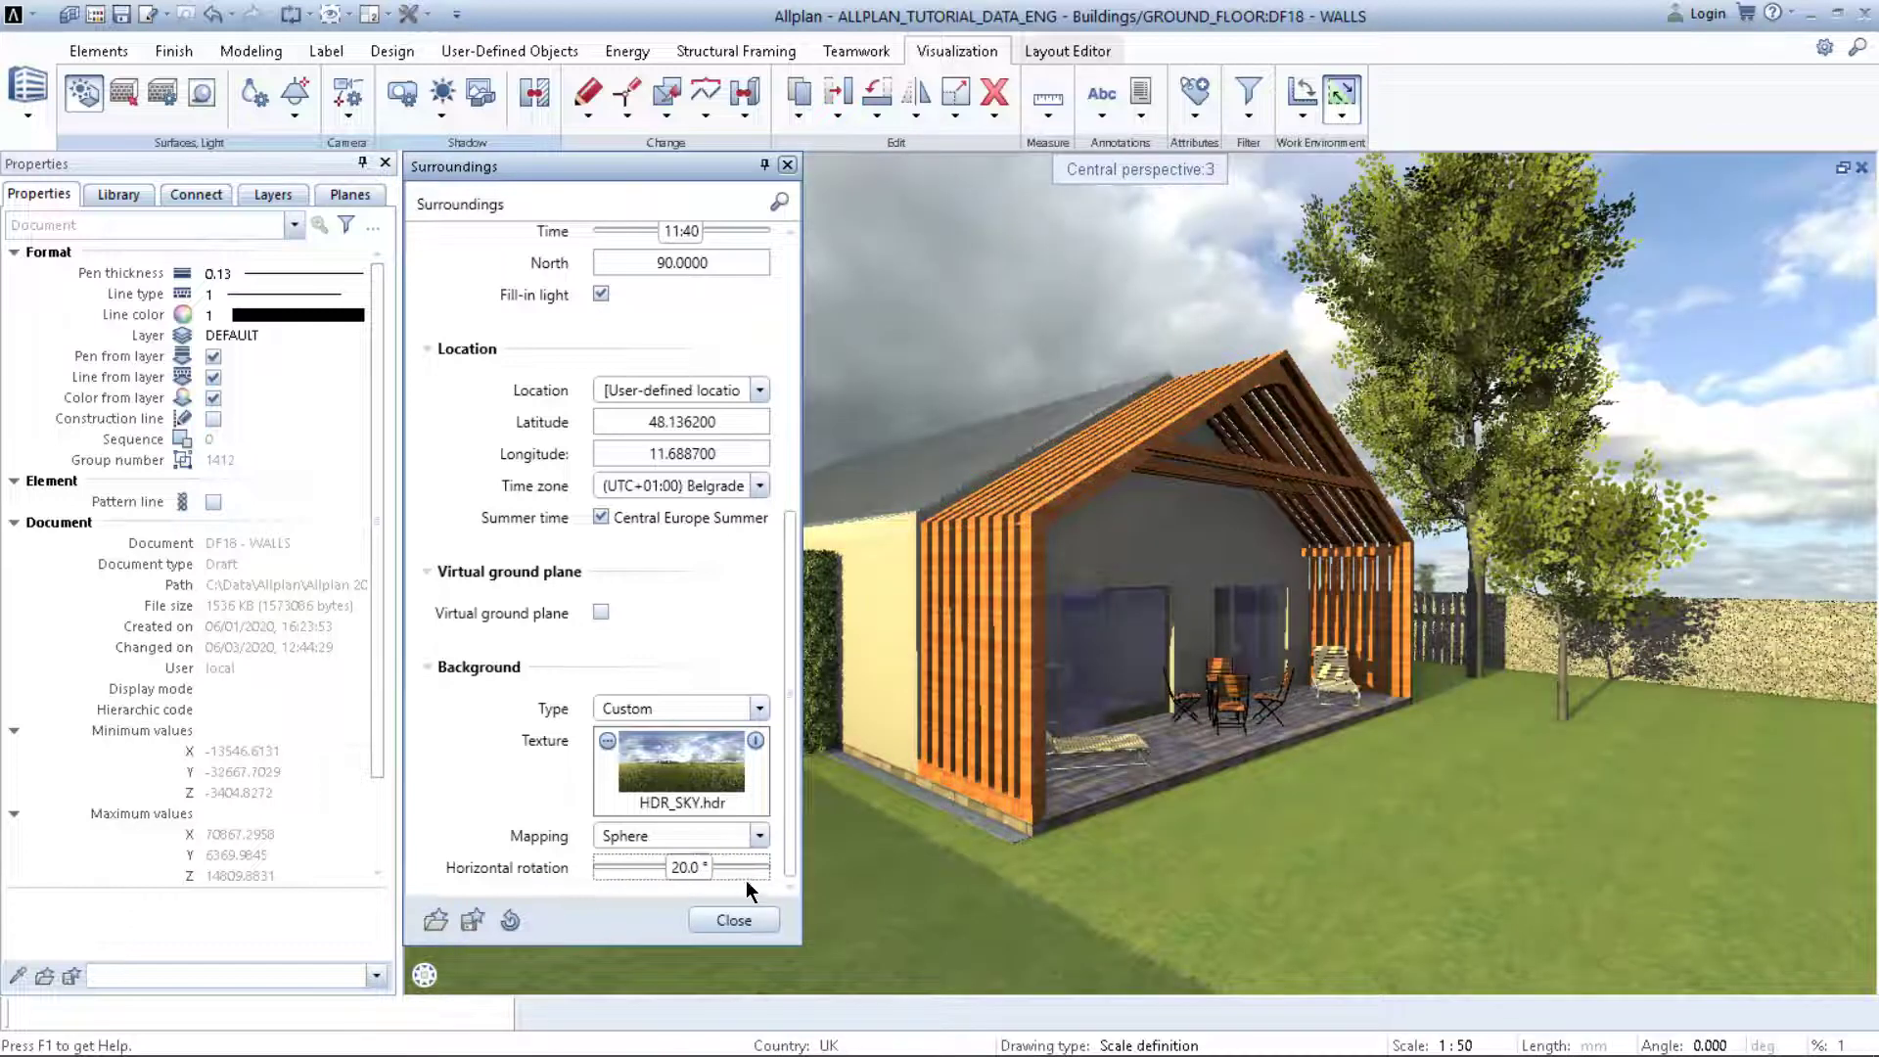
mouse_move(719, 873)
left_mouse_down()
mouse_move(671, 869)
mouse_move(696, 876)
left_mouse_up()
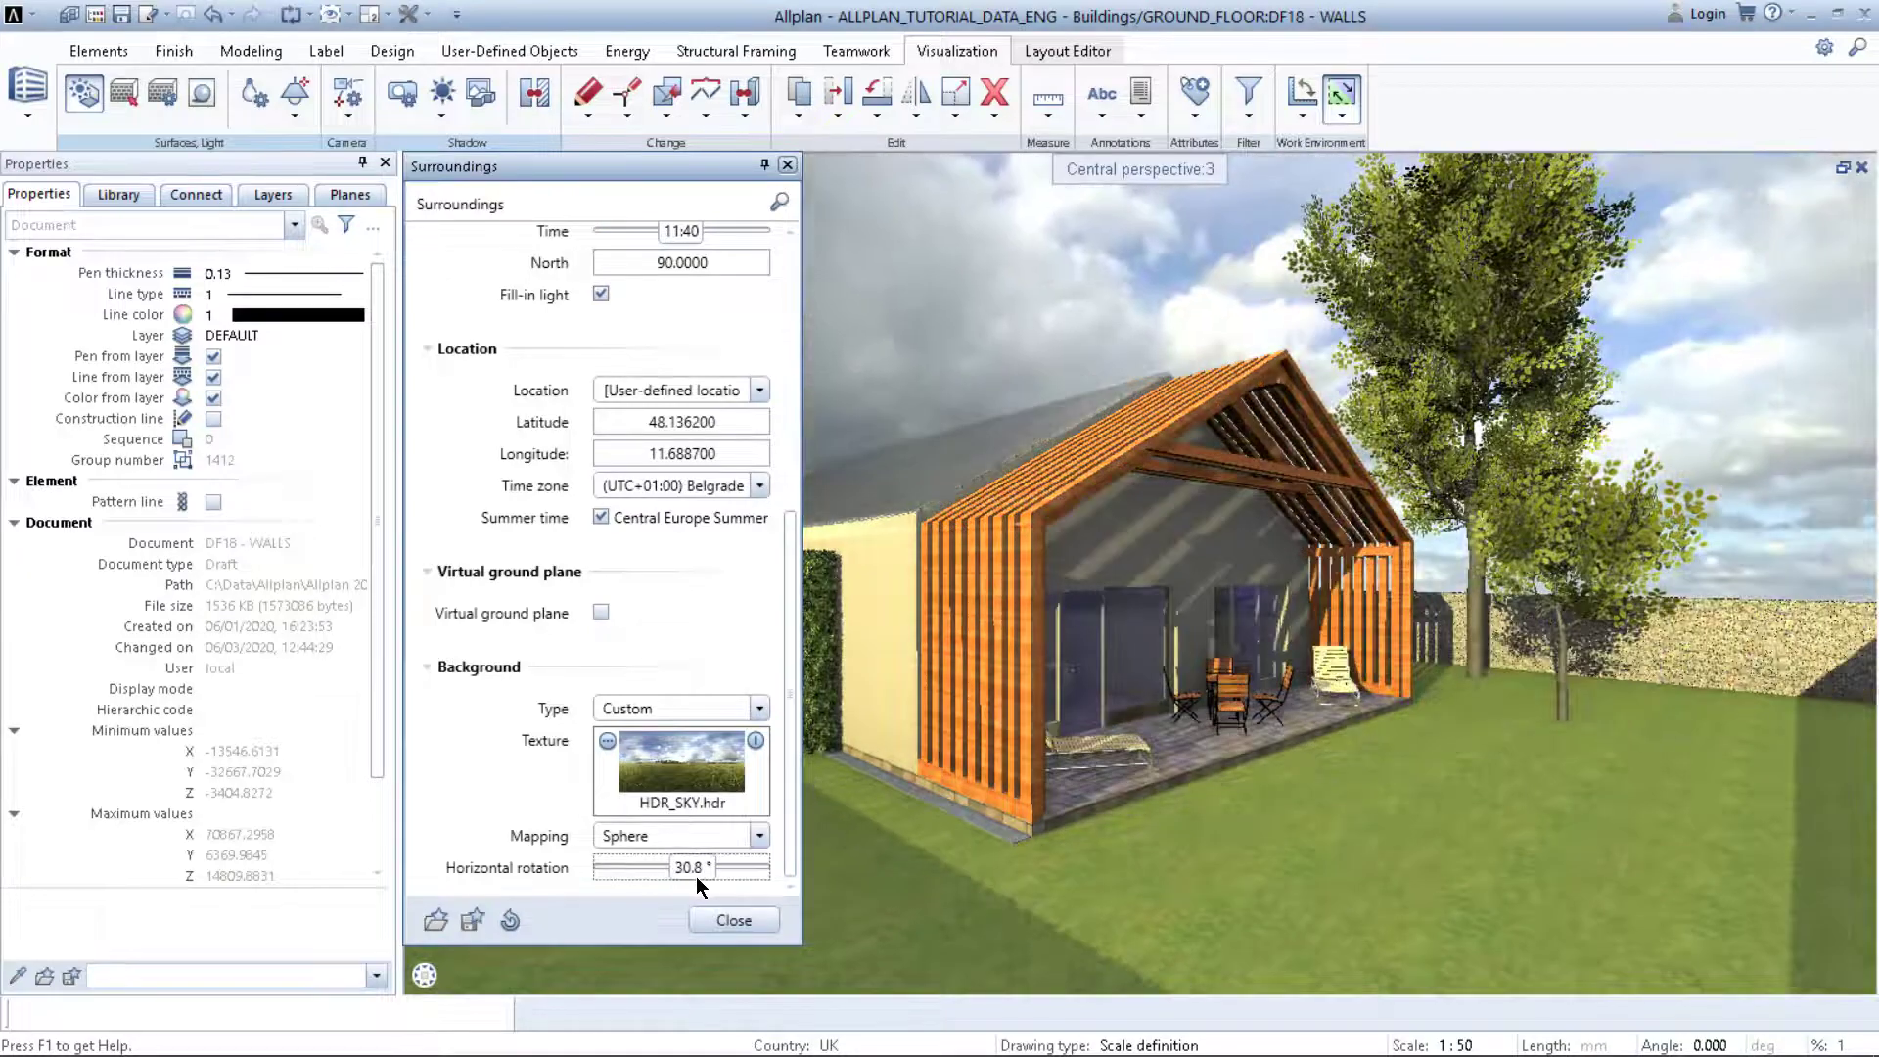
left_click(733, 920)
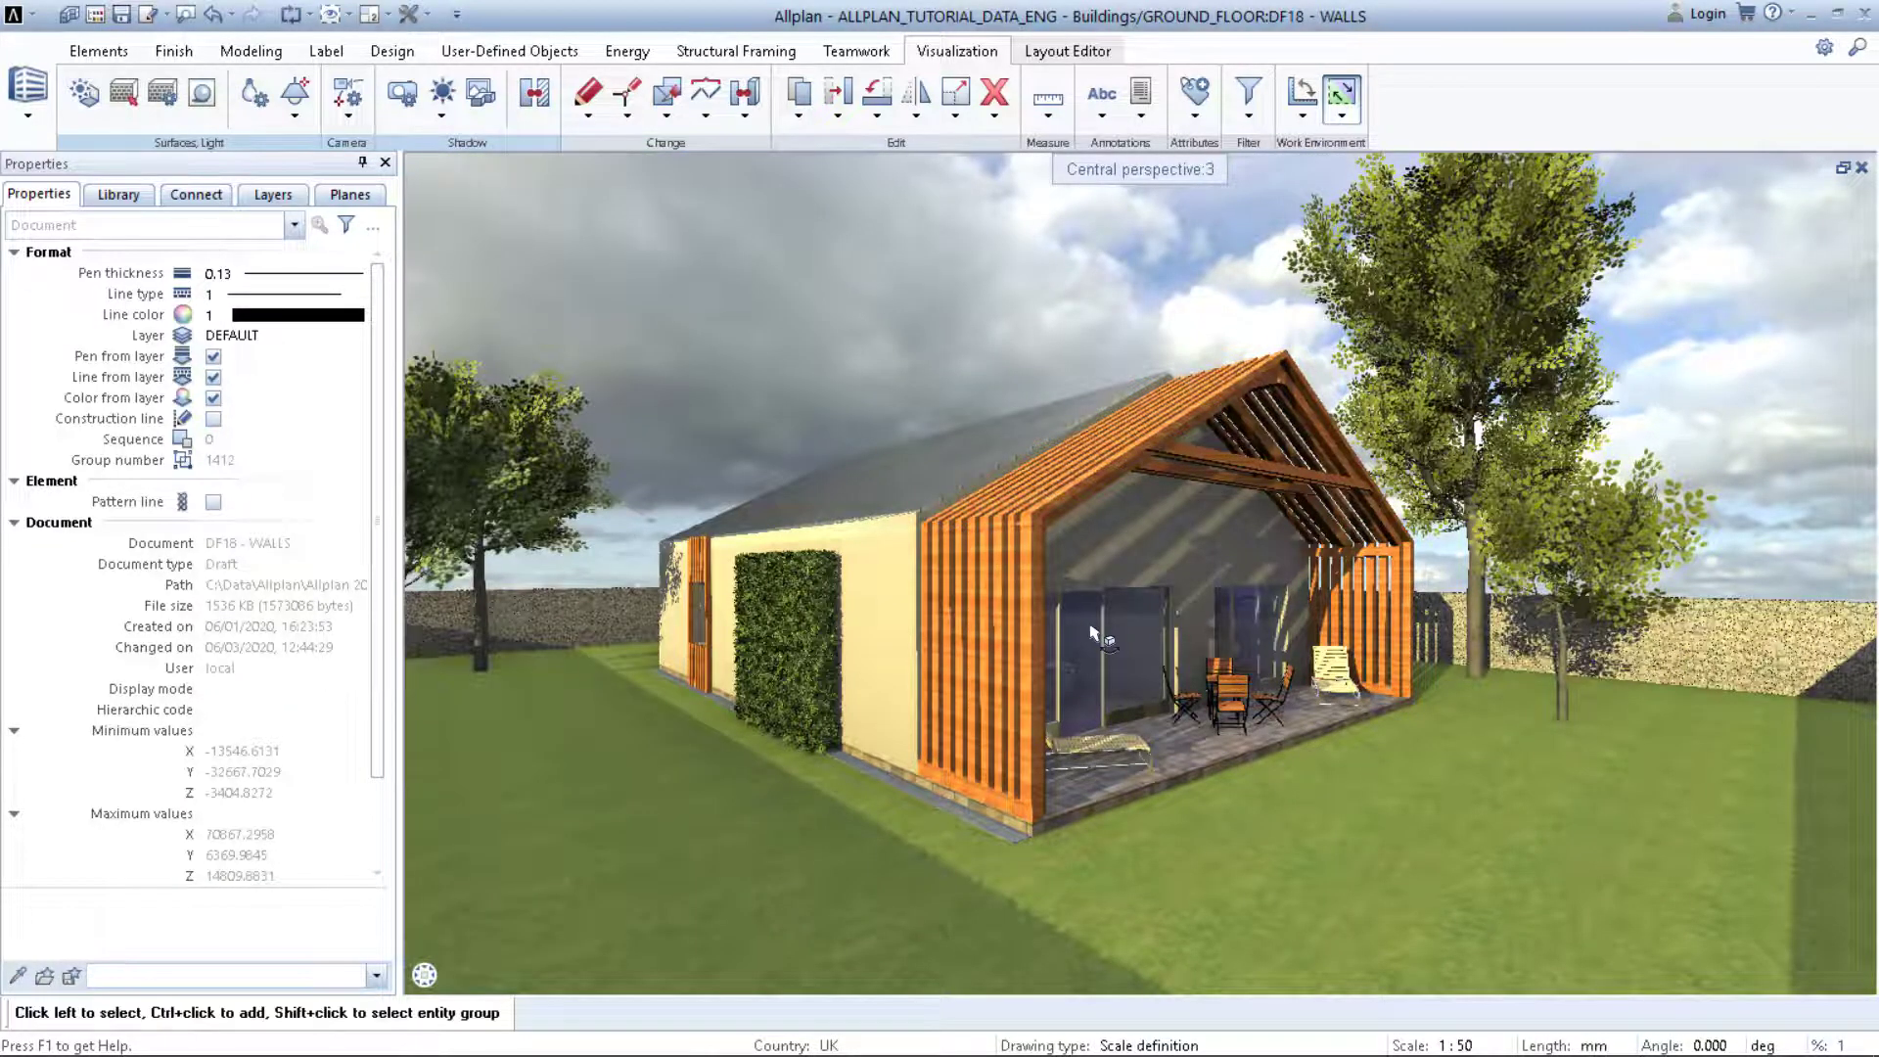
Step: Orbit around the house, preview it under the HDR sky in RTRender, then return to Animation
left_click_drag(1183, 541, 1360, 616)
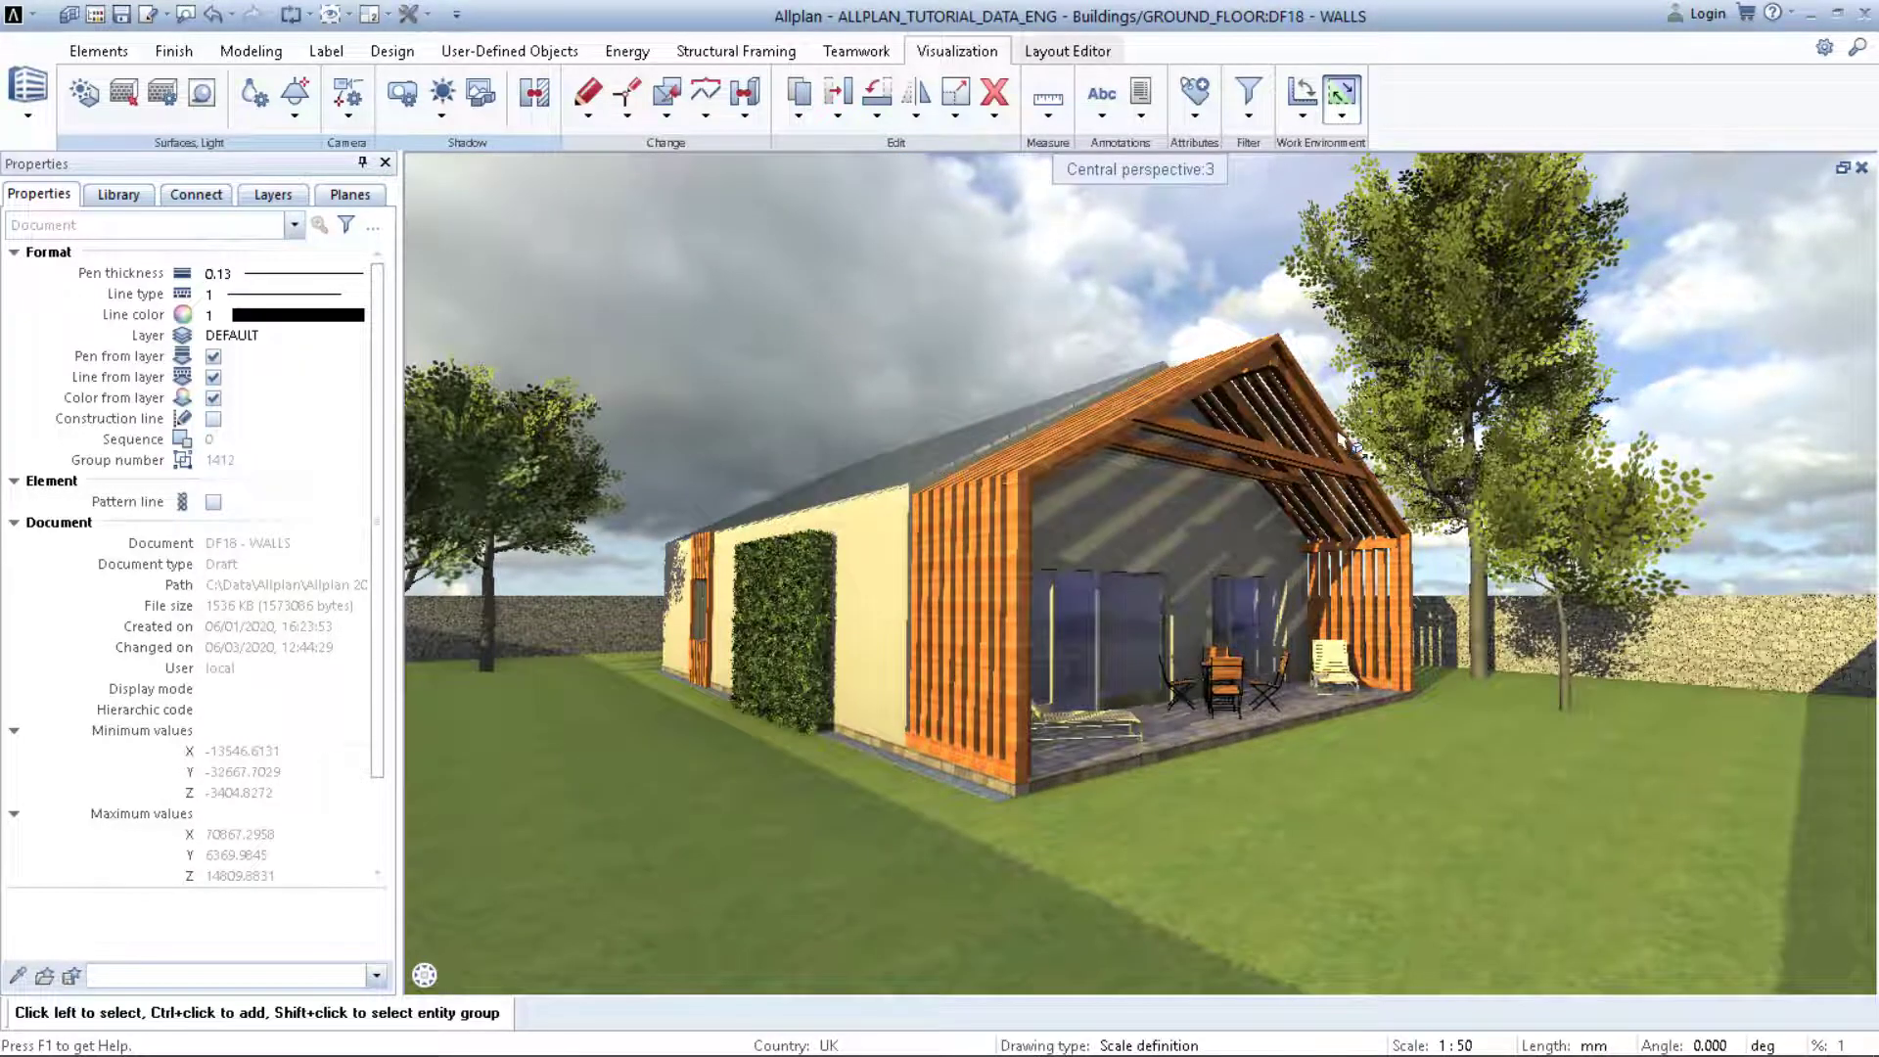
left_click(1830, 975)
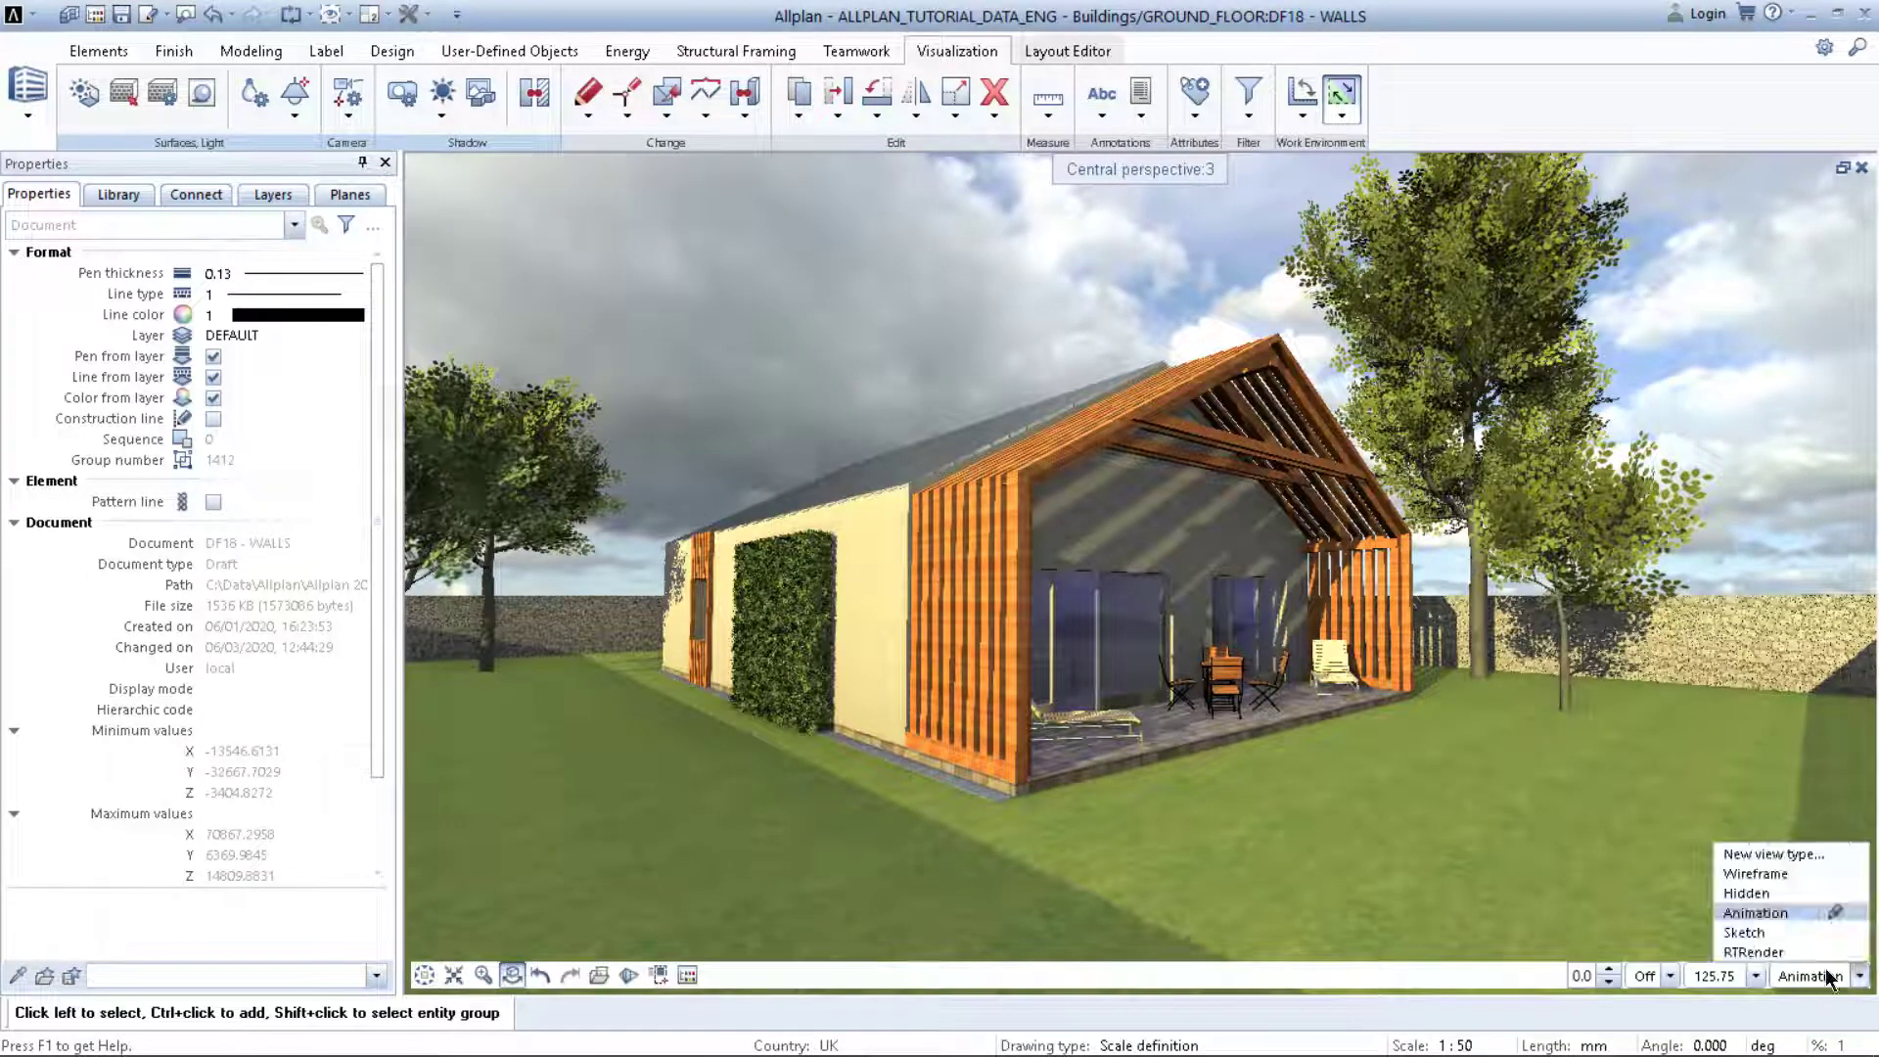
left_click(1788, 953)
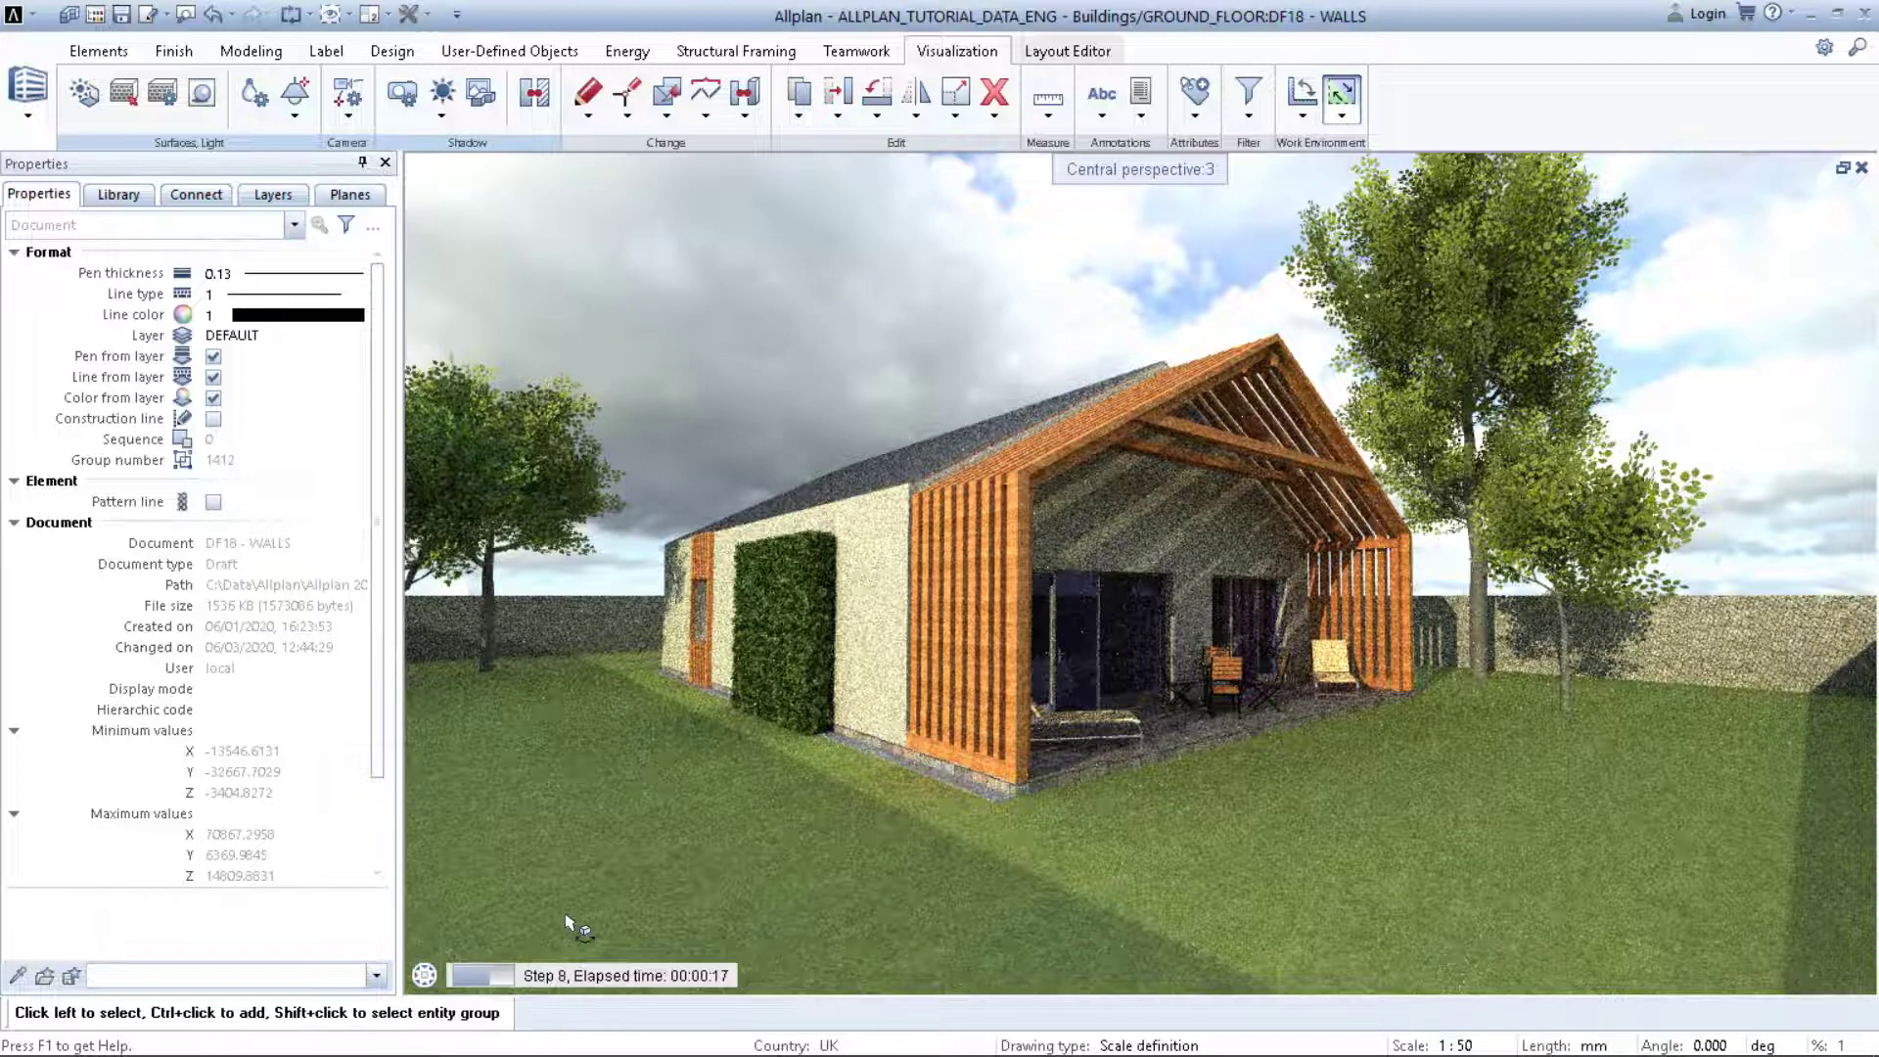
mouse_move(590, 970)
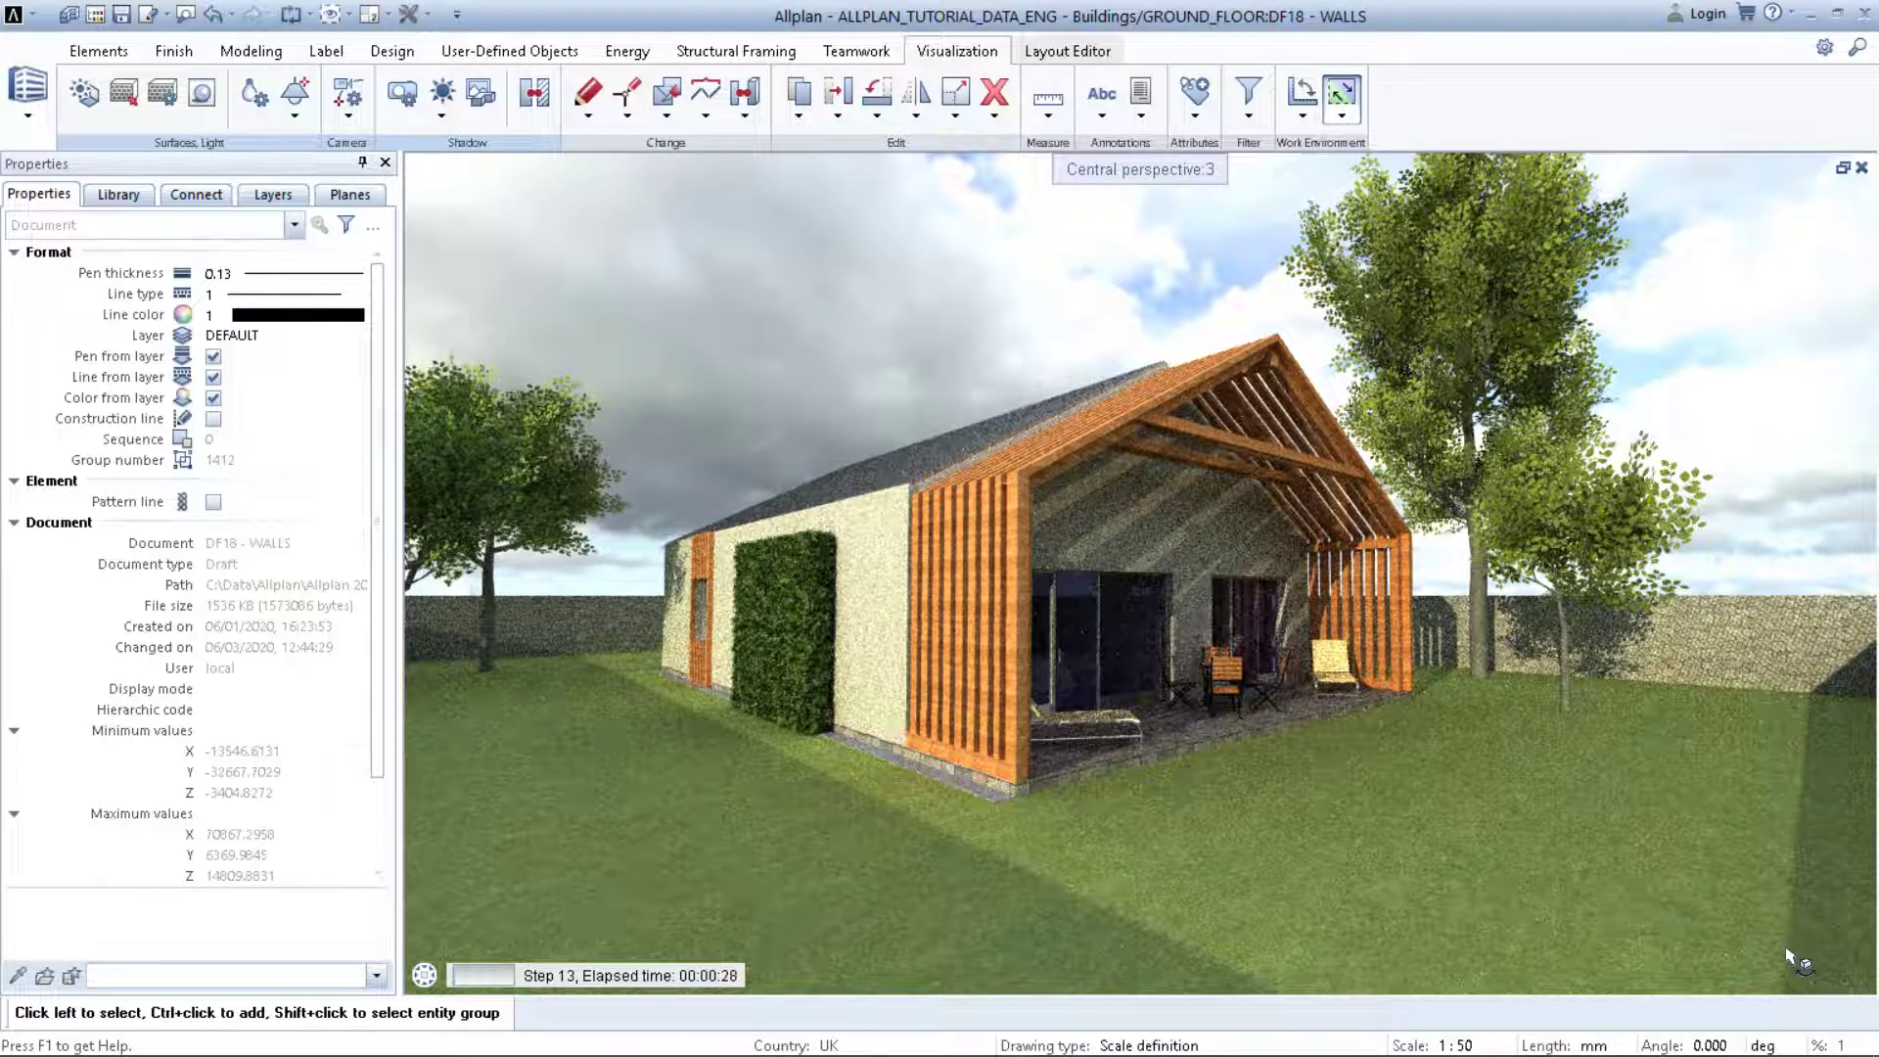
left_click(1802, 980)
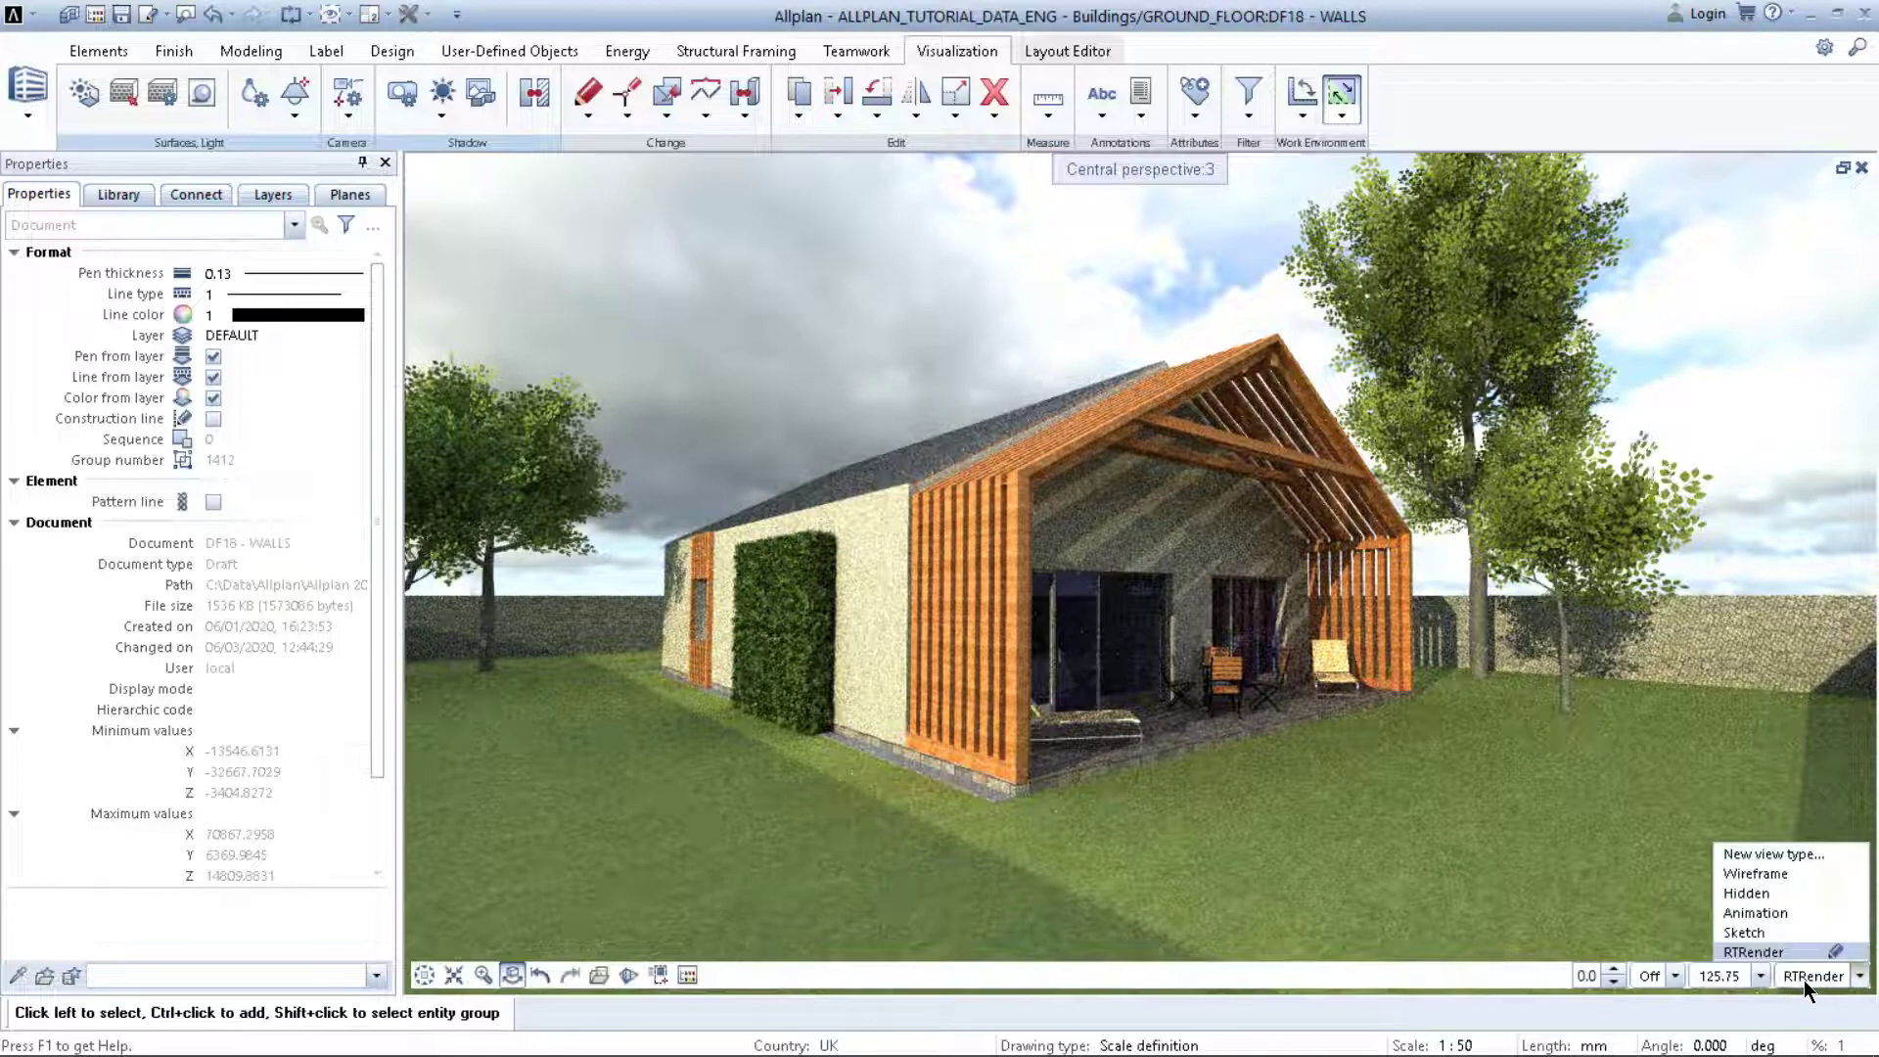
left_click(1775, 908)
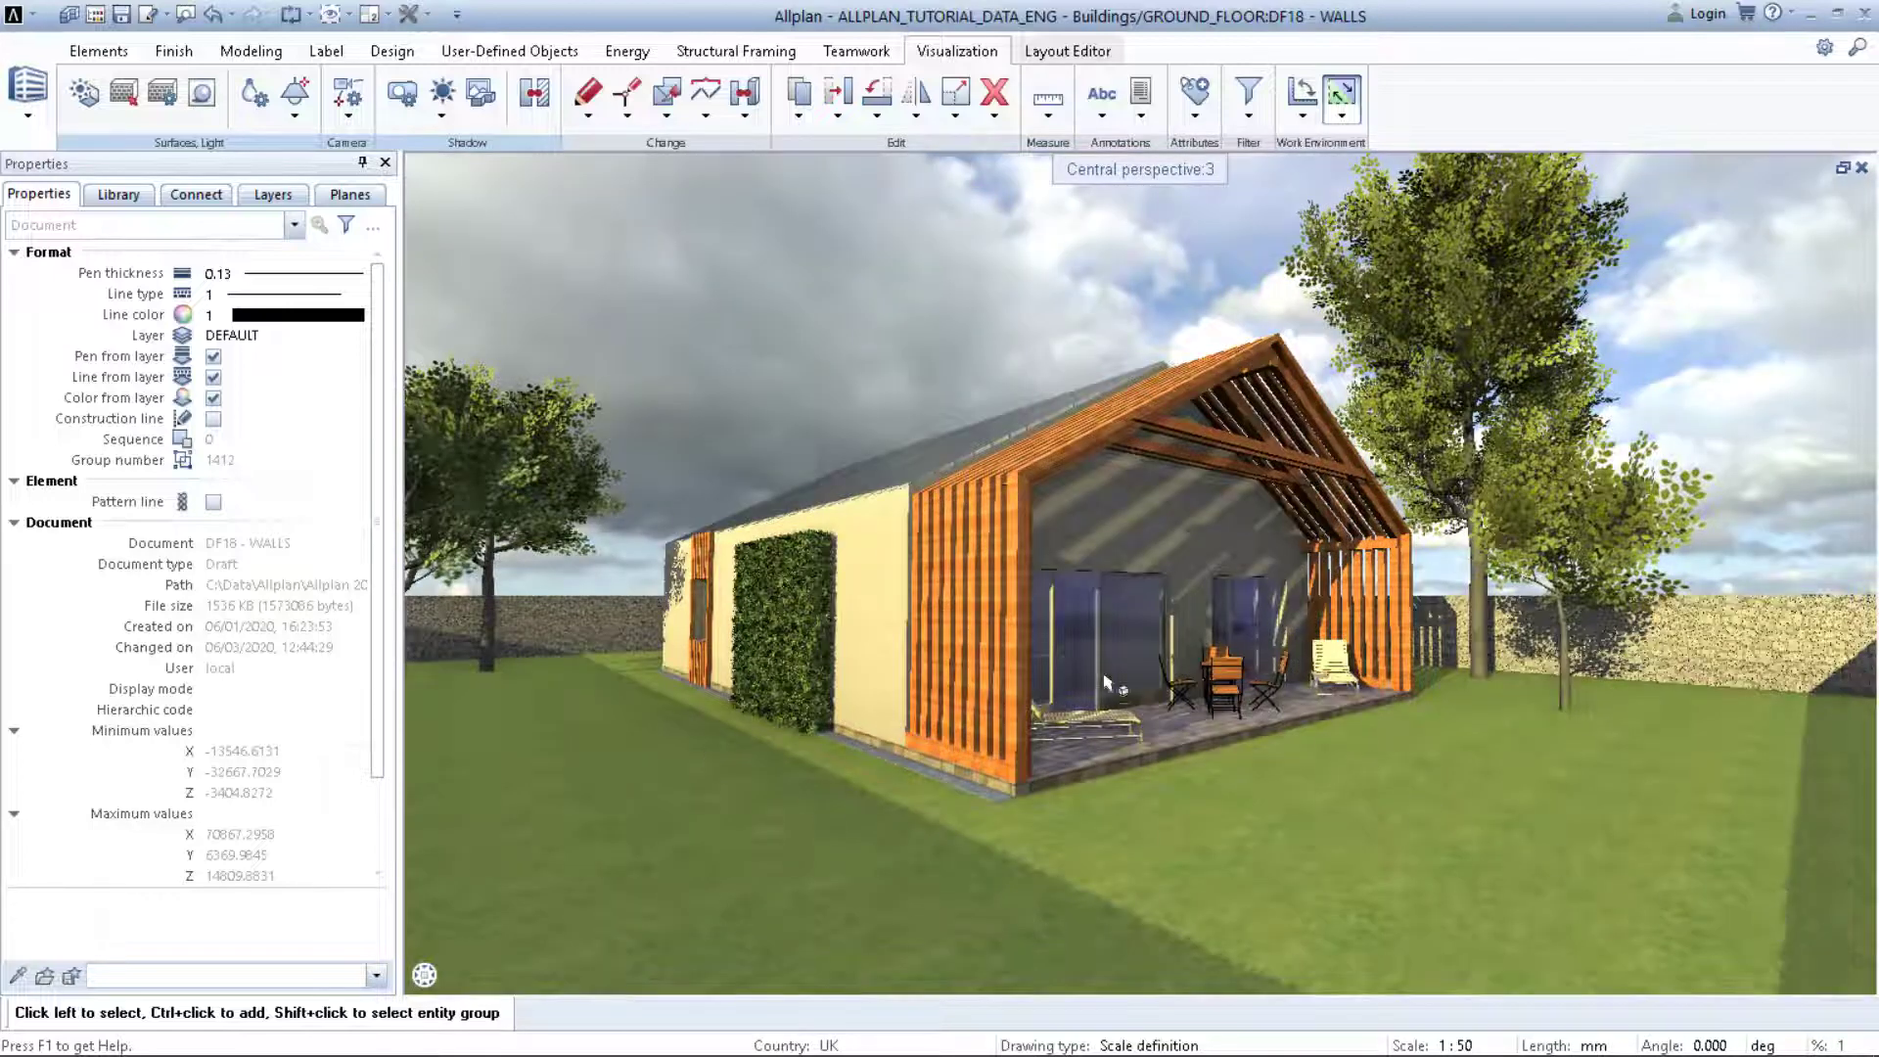
Step: Render the current view with CineRender at 1920x1080 (16:9) Full-HD resolution
right_click(797, 394)
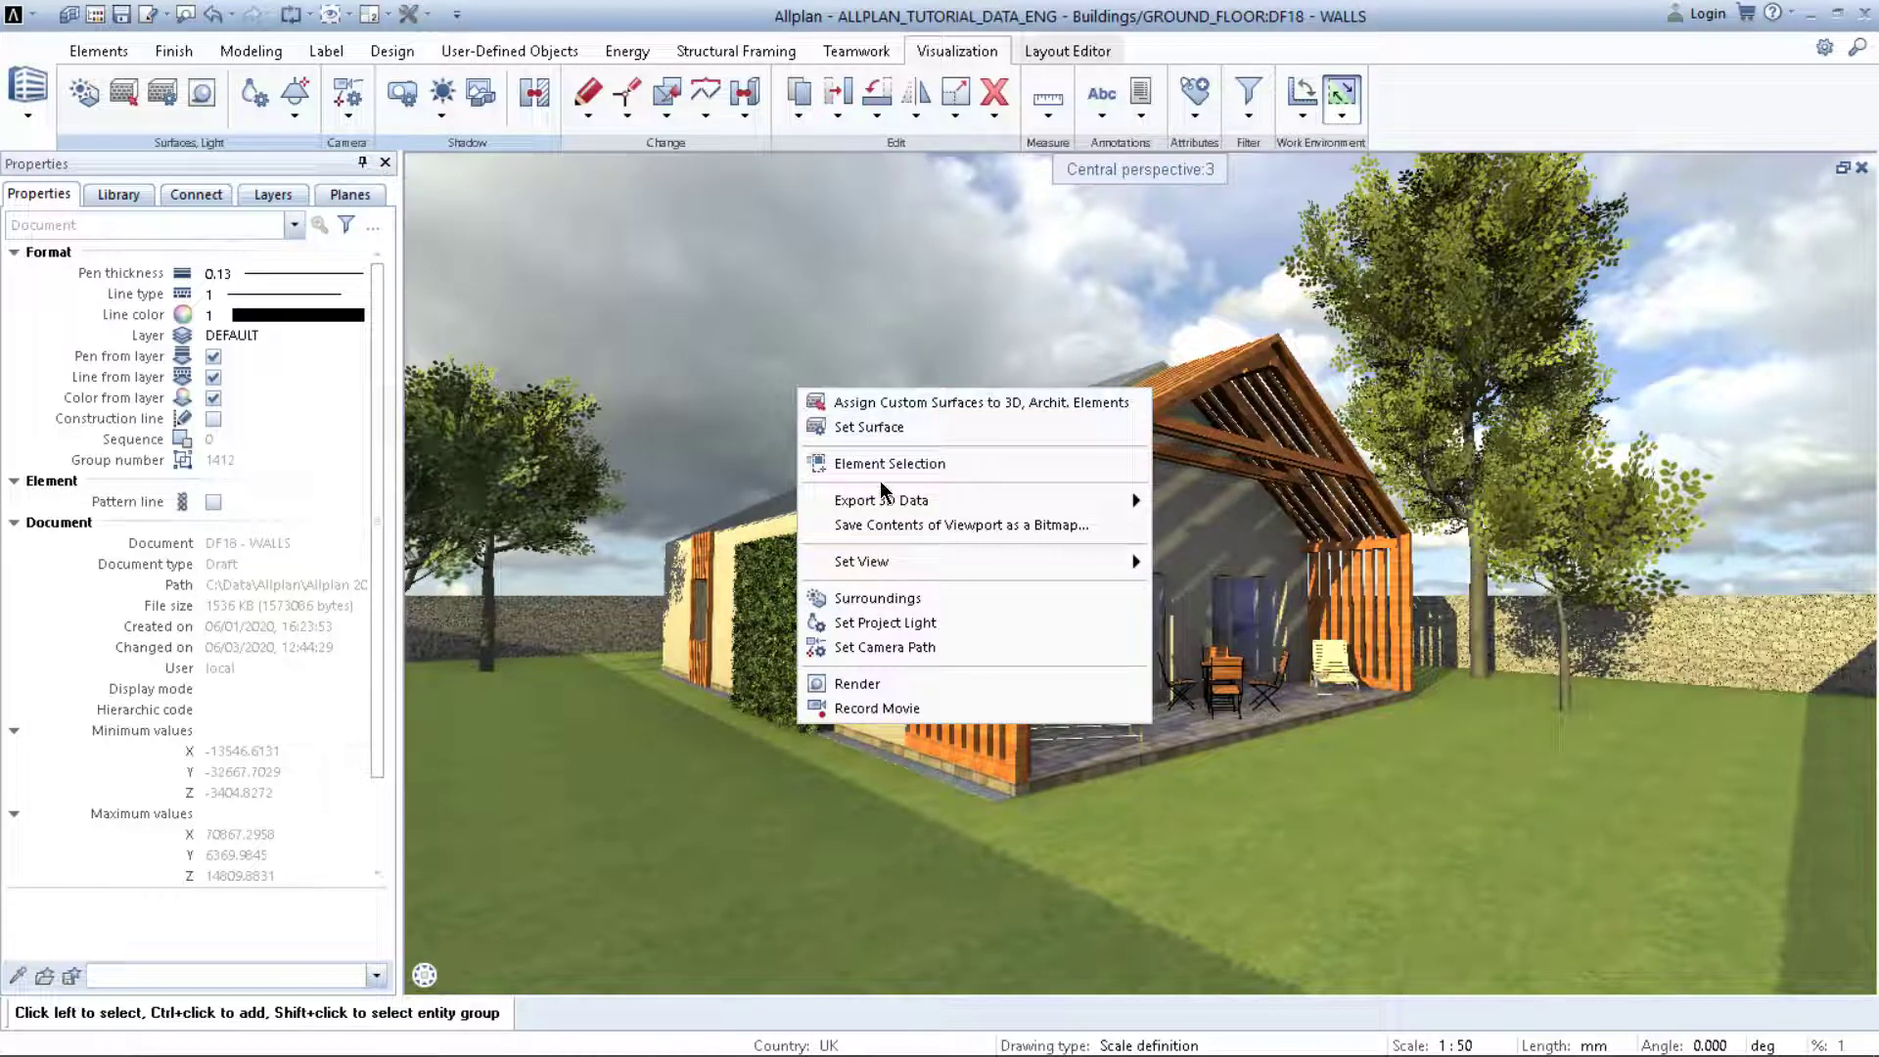
left_click(869, 685)
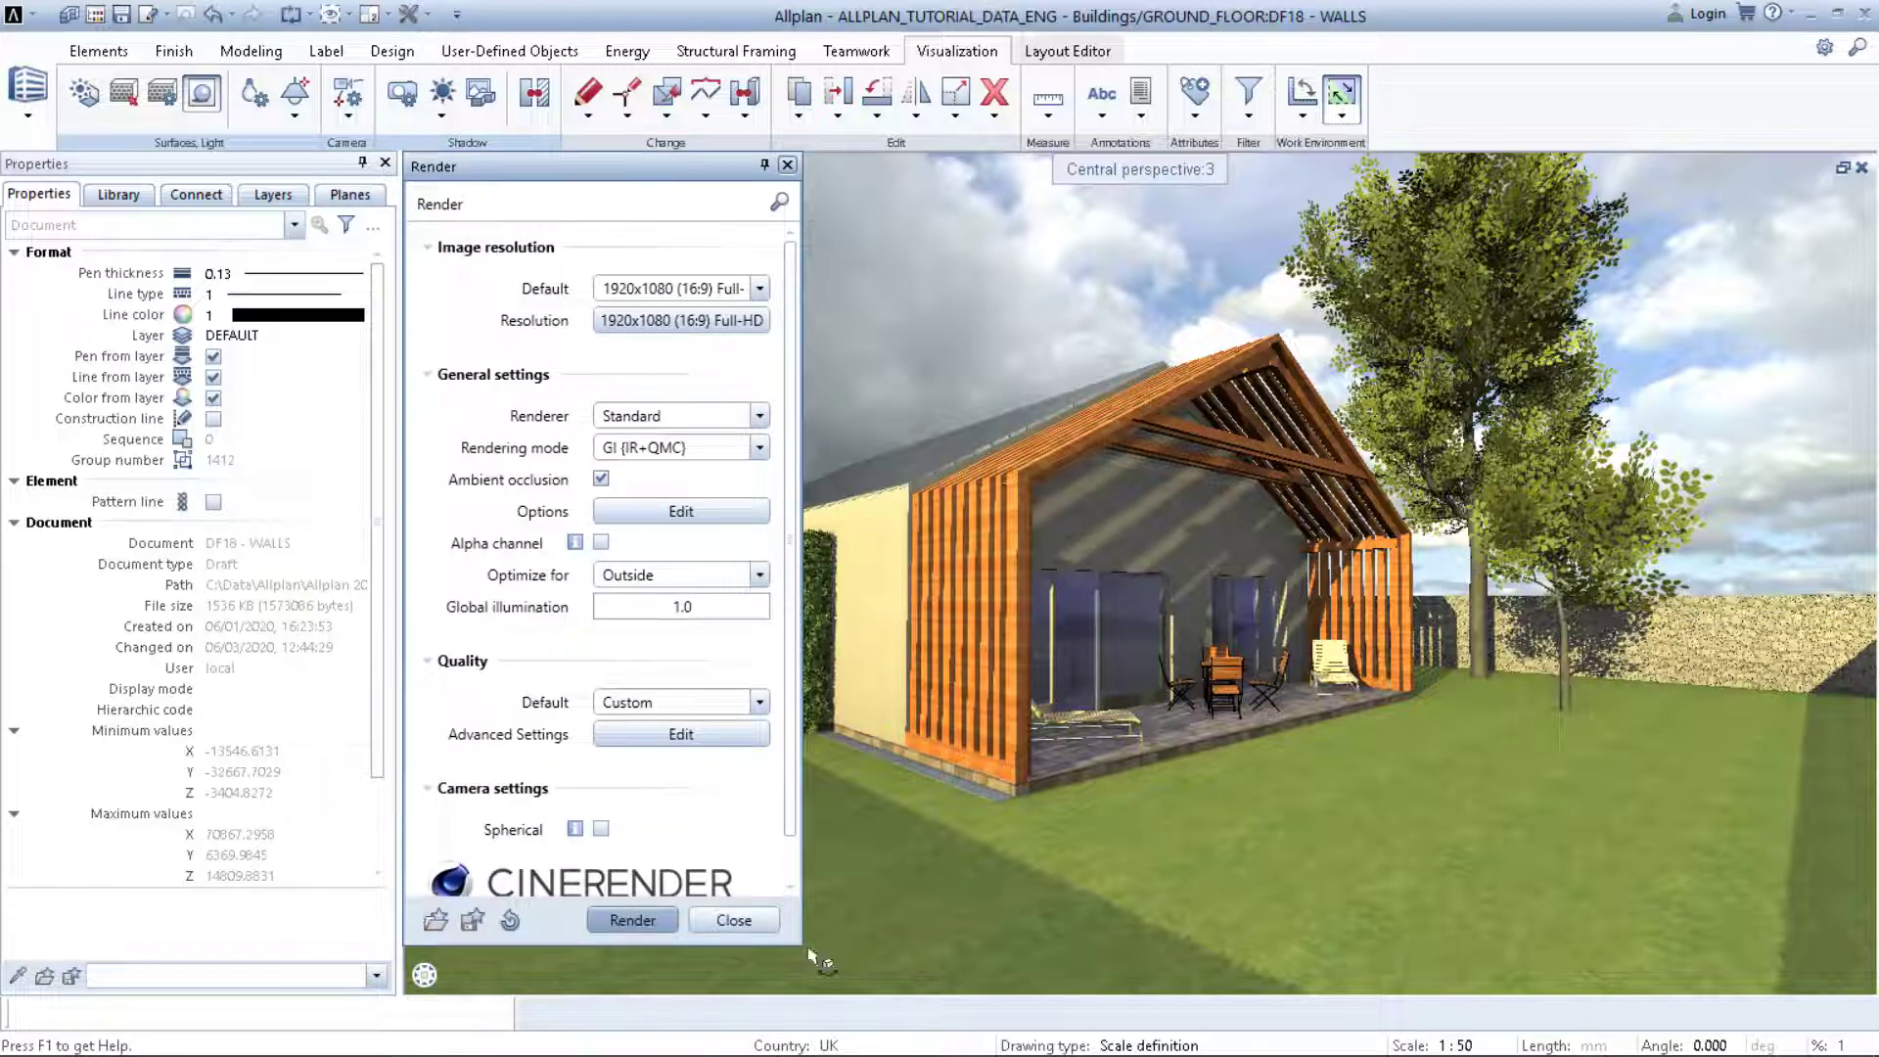
left_click(760, 287)
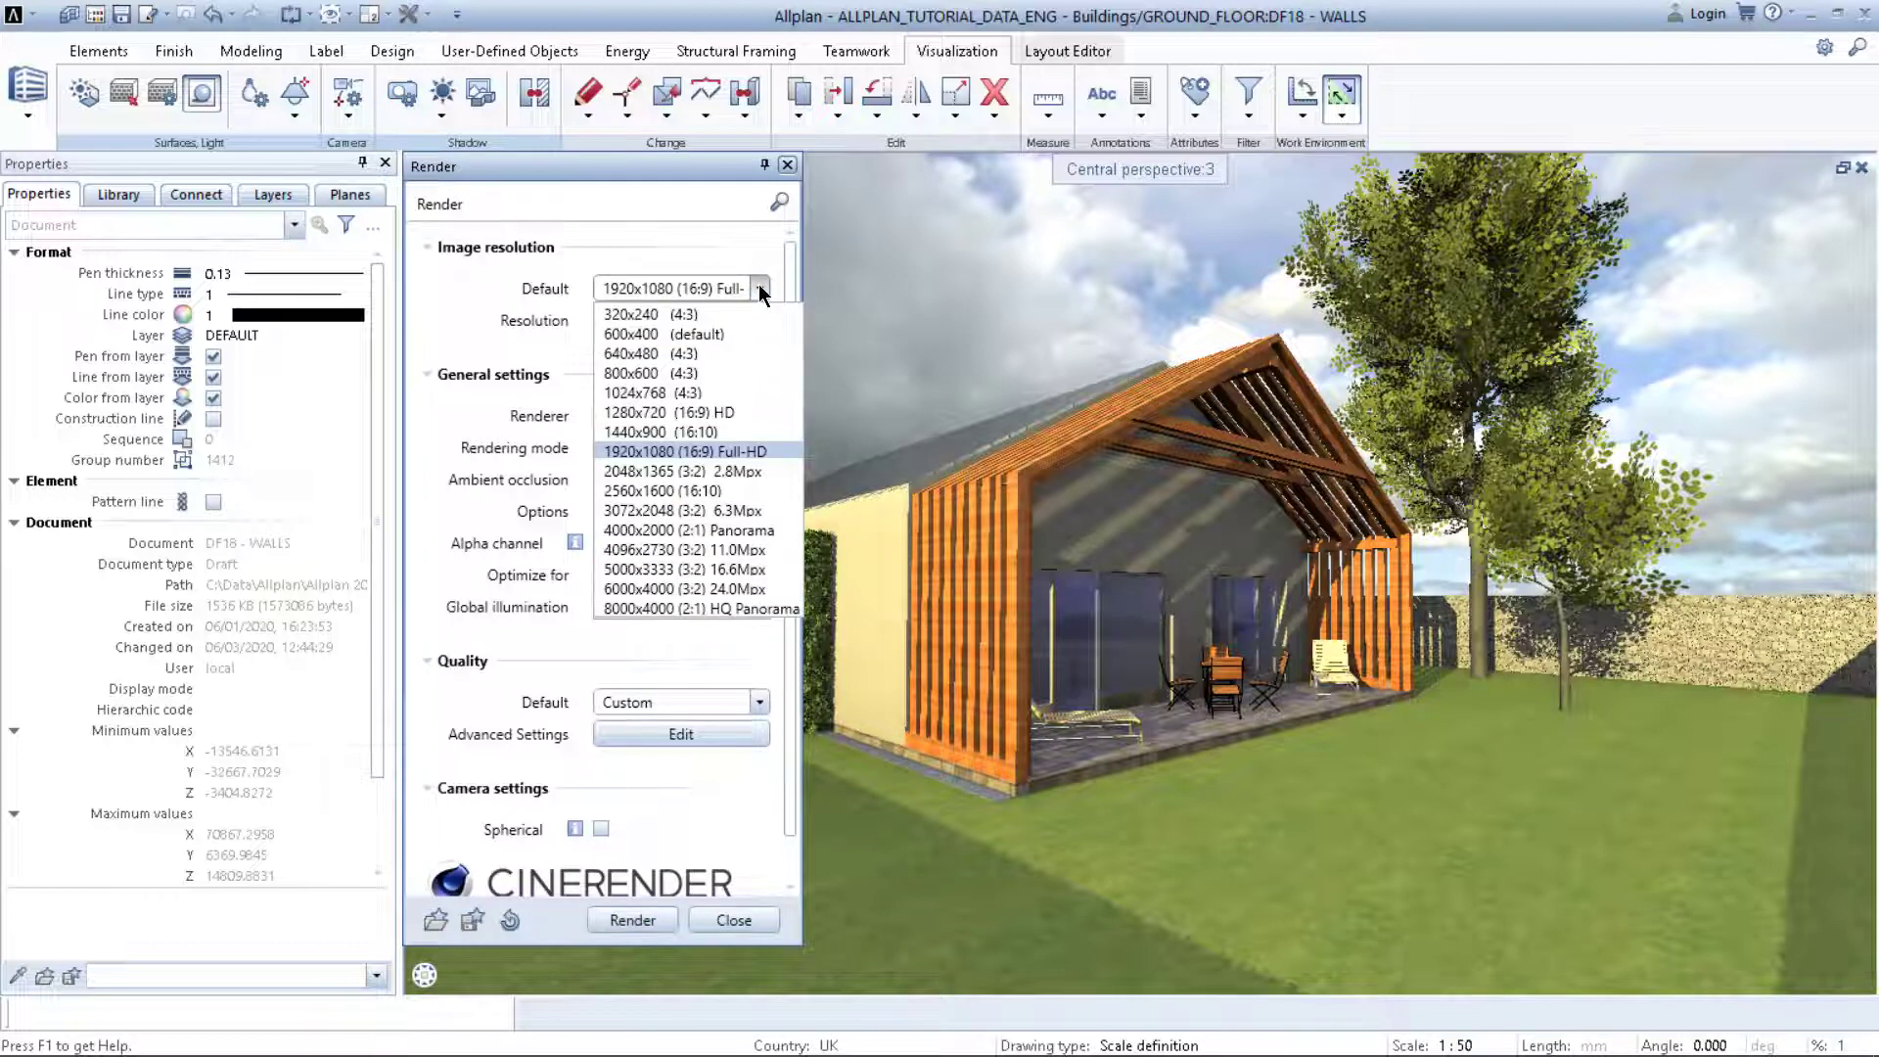
left_click(759, 287)
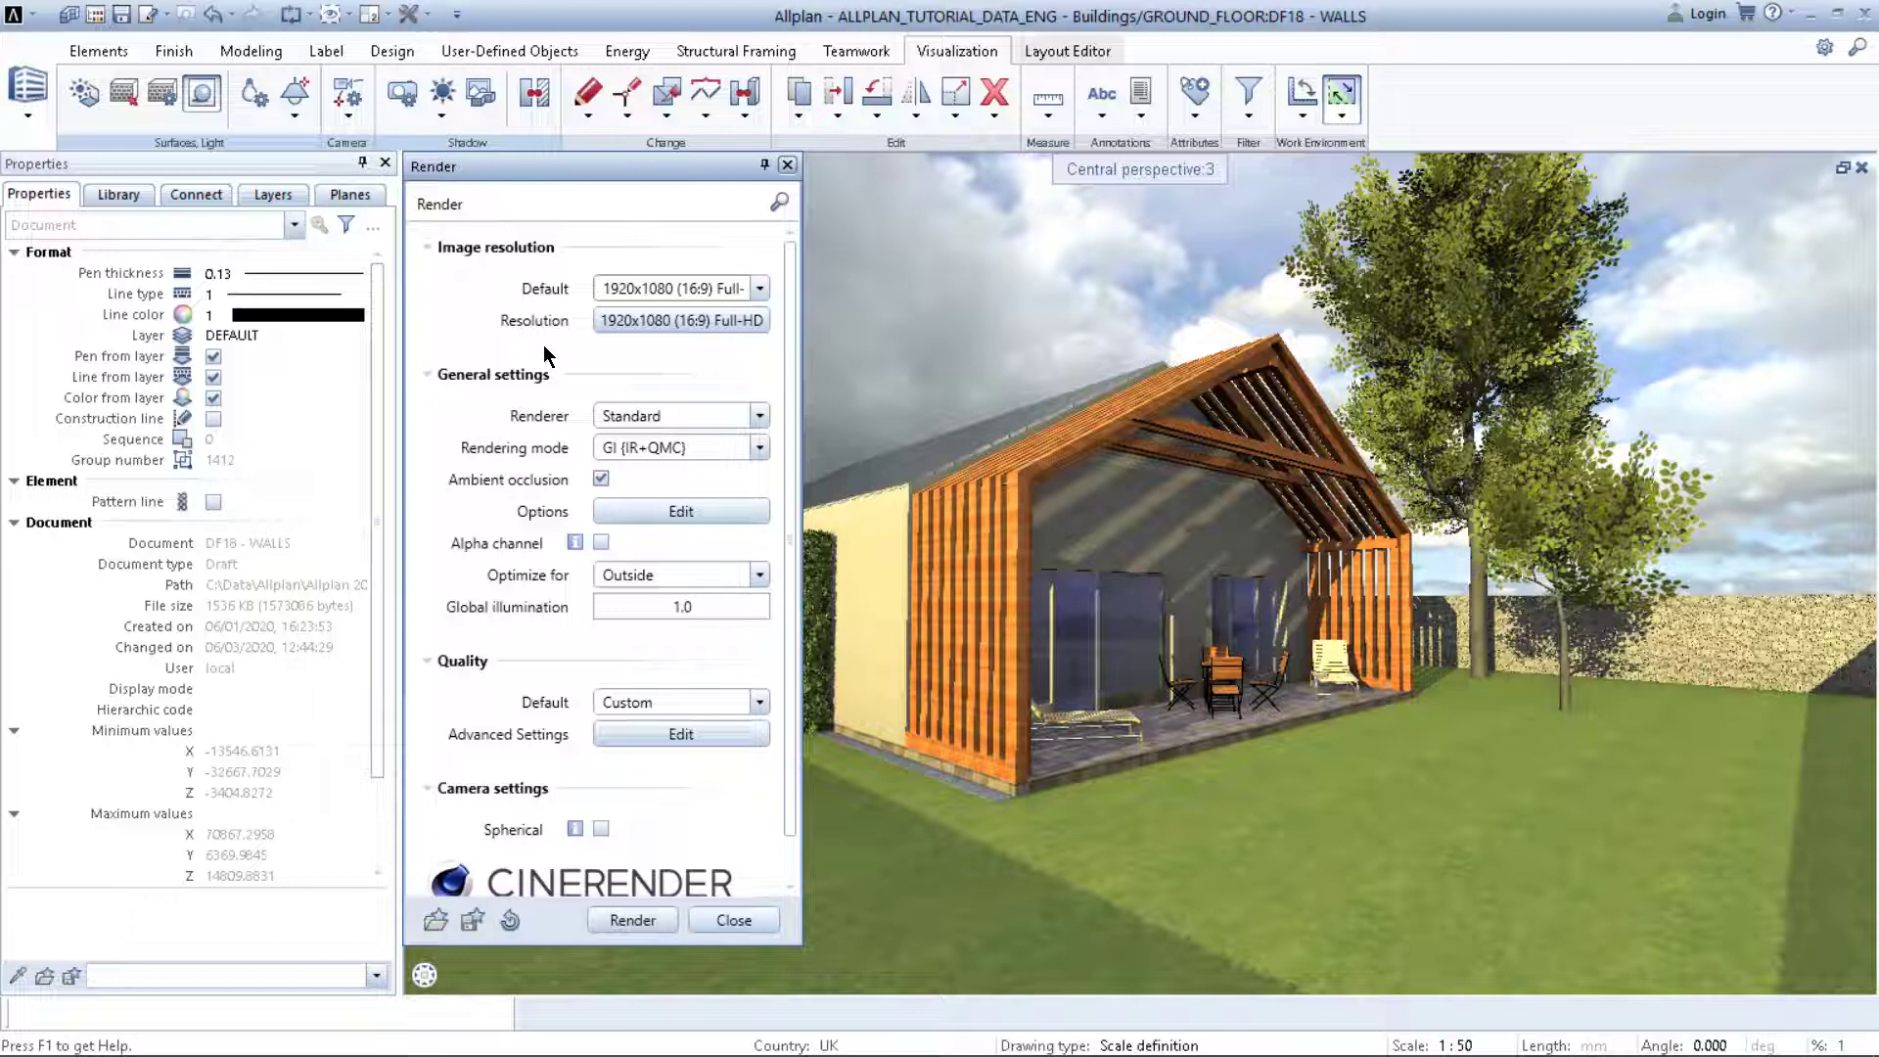
scroll(548, 368, "down", 1)
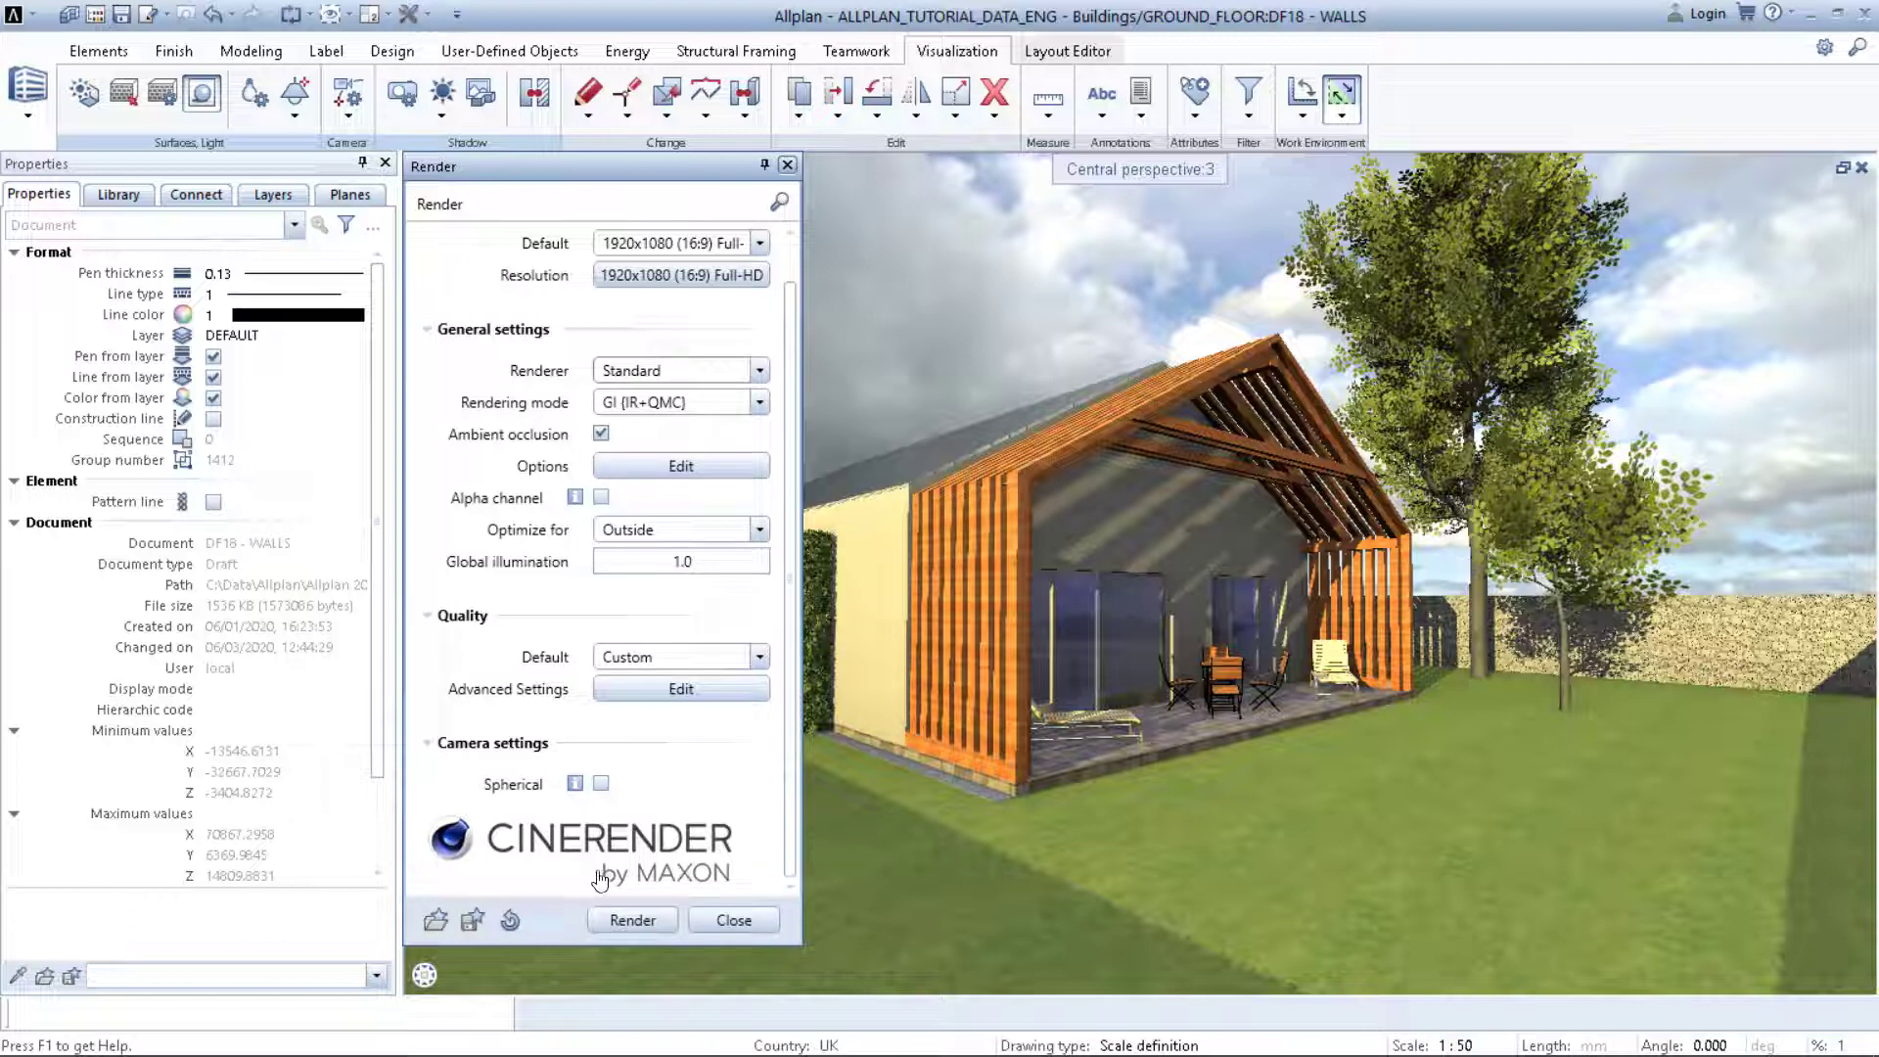
left_click(626, 919)
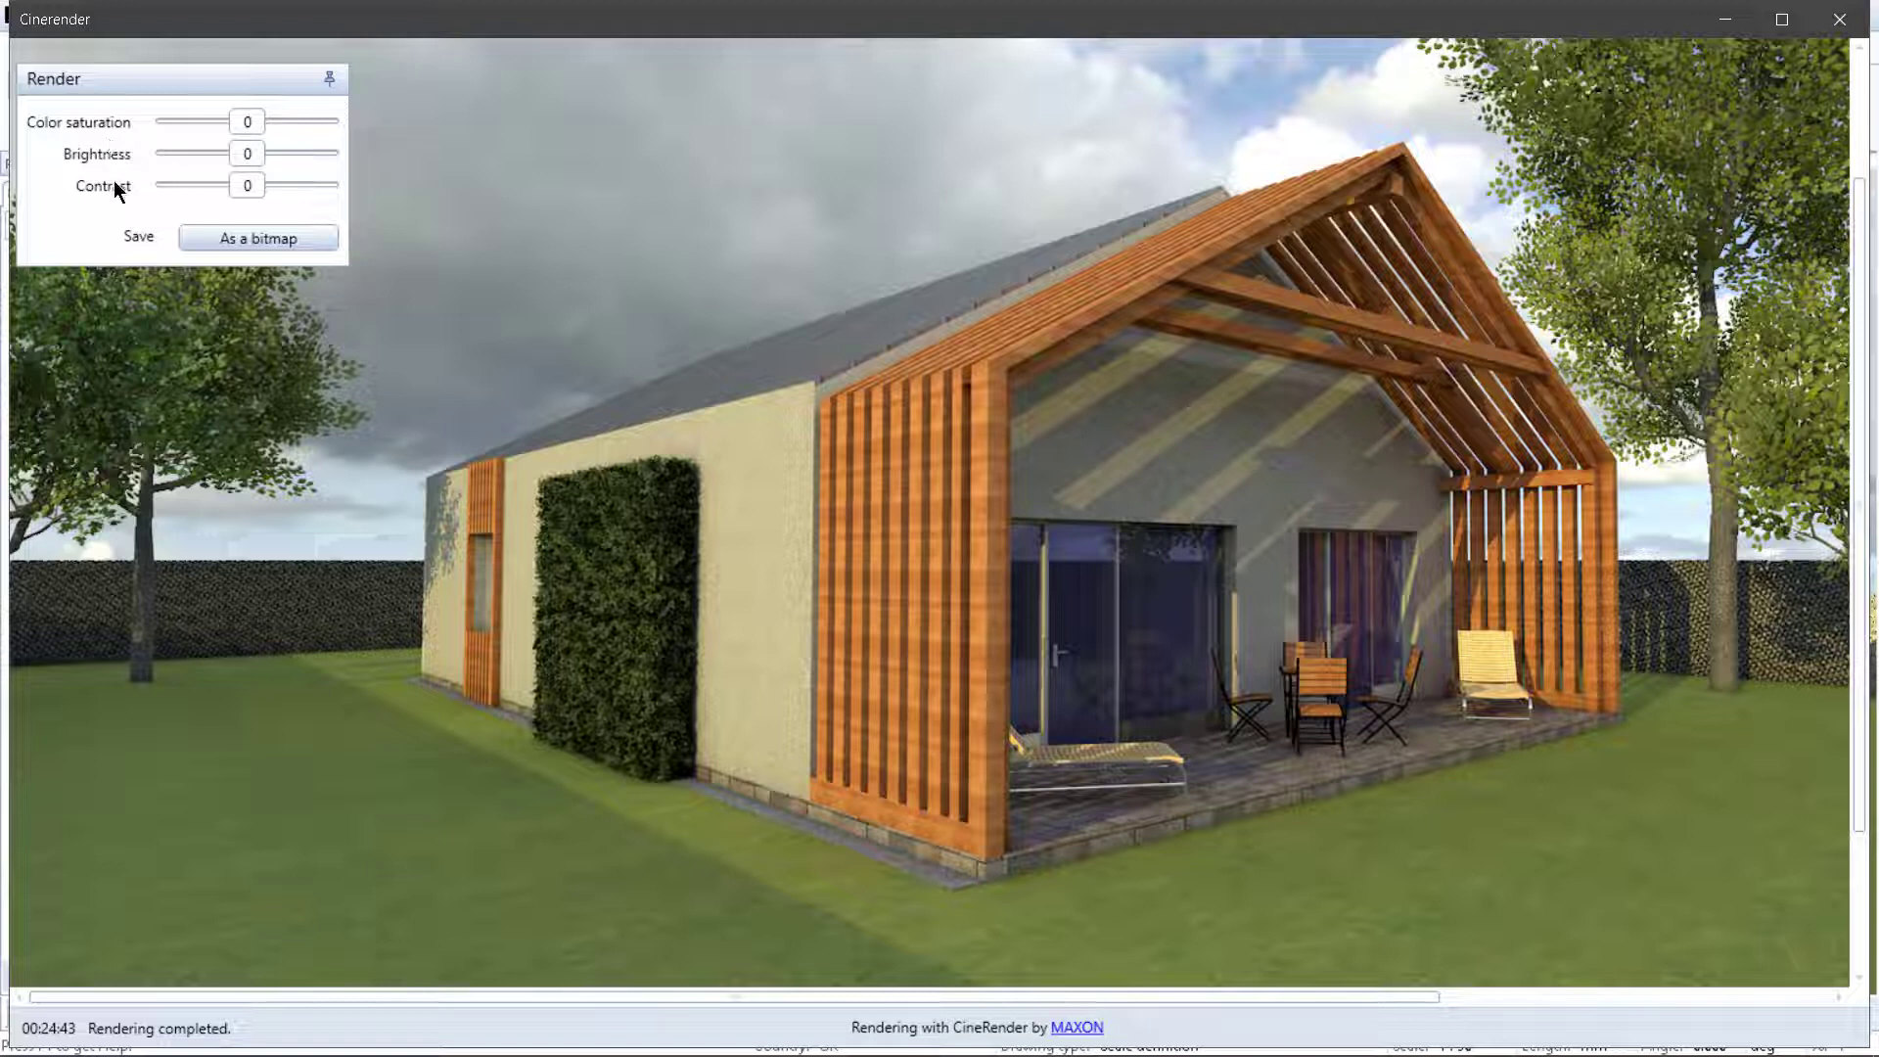
Step: Adjust the render to colour saturation 6, brightness 8 and contrast 6
left_click_drag(248, 186, 350, 169)
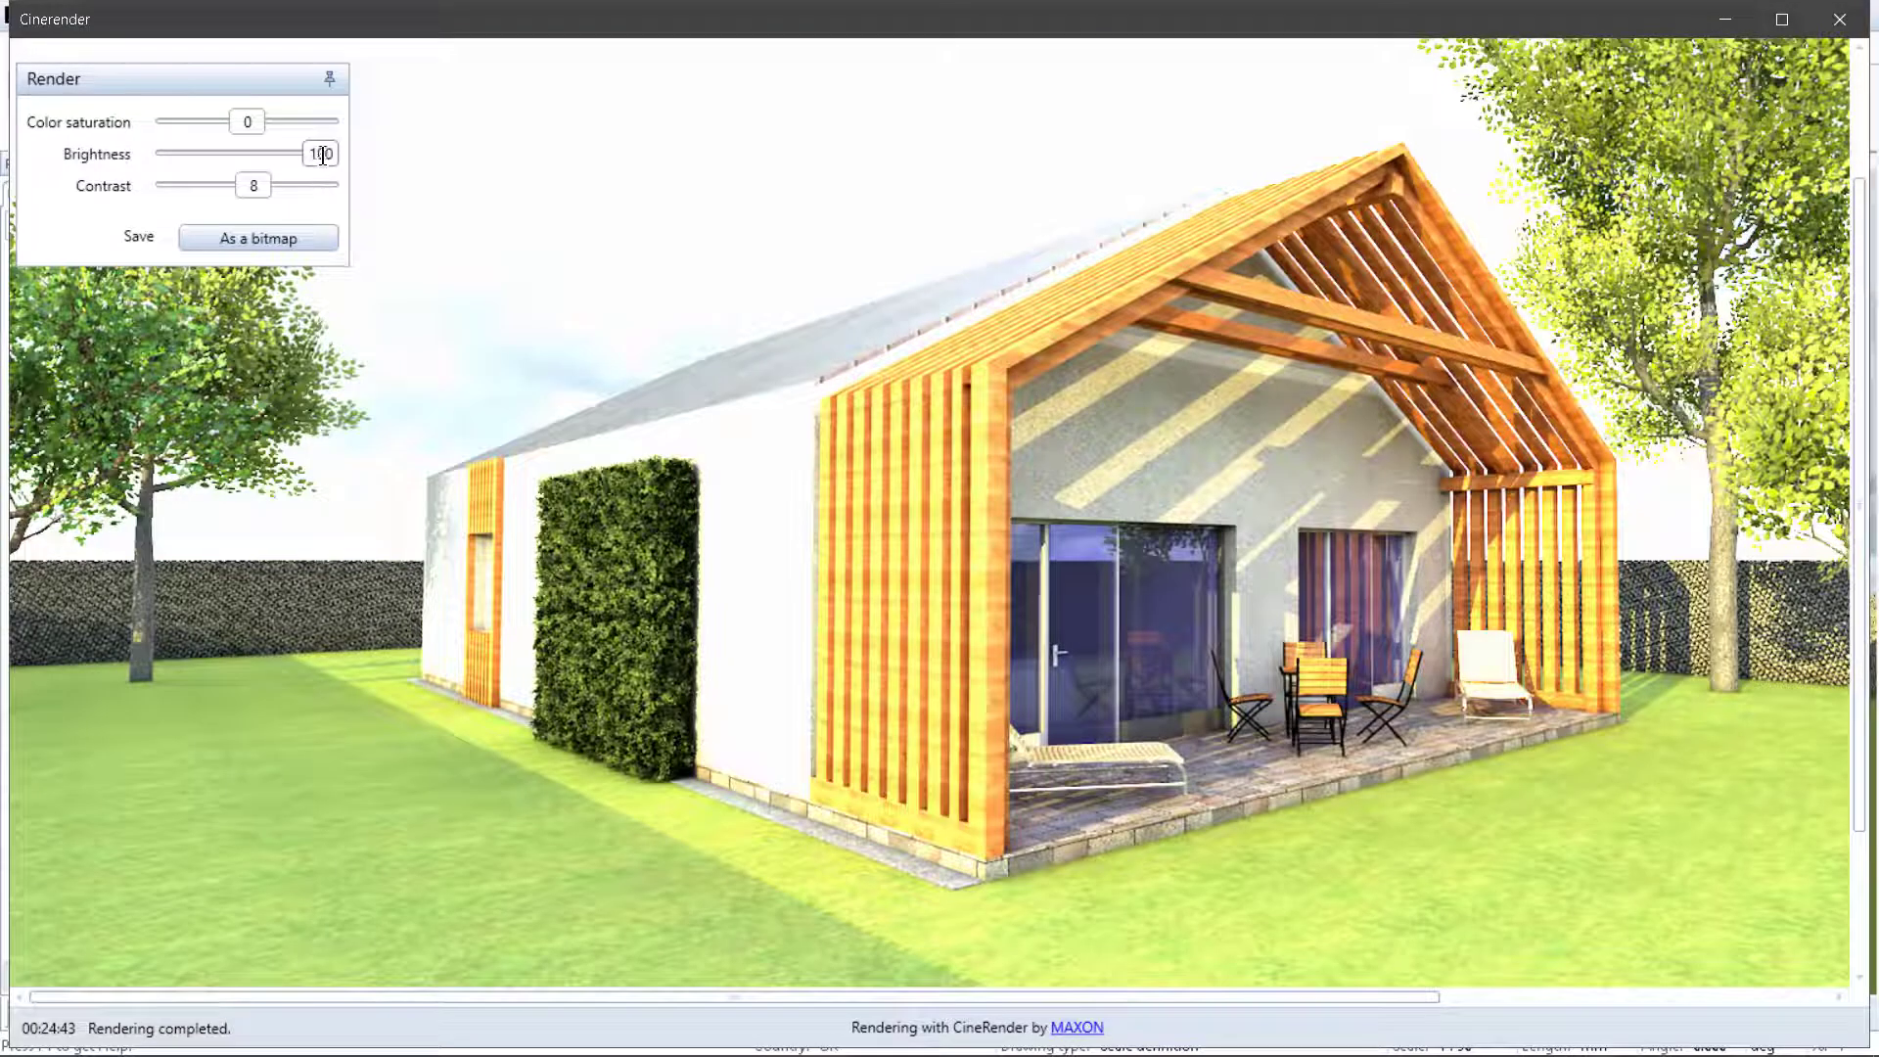
left_click_drag(217, 154, 254, 185)
left_click_drag(261, 154, 256, 120)
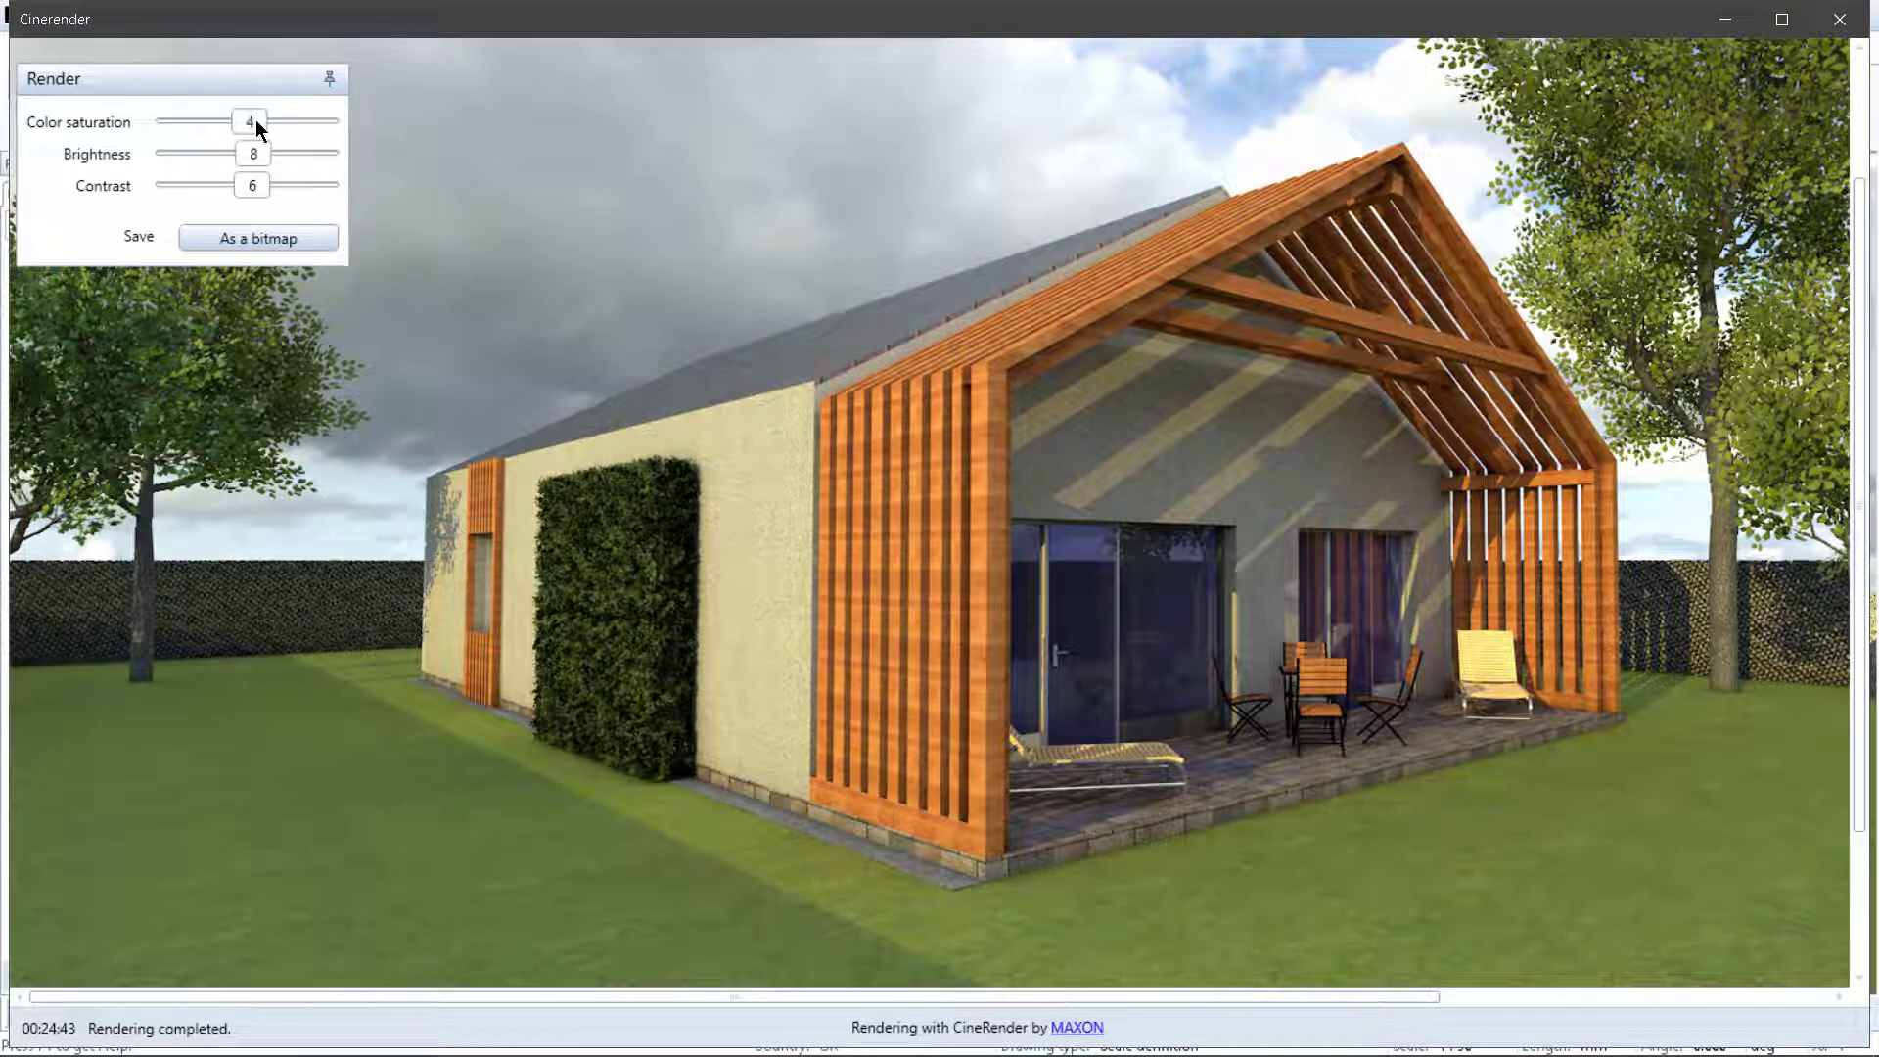
Step: Save the render as a bitmap to the Desktop as JPEG file render_01
left_click(255, 241)
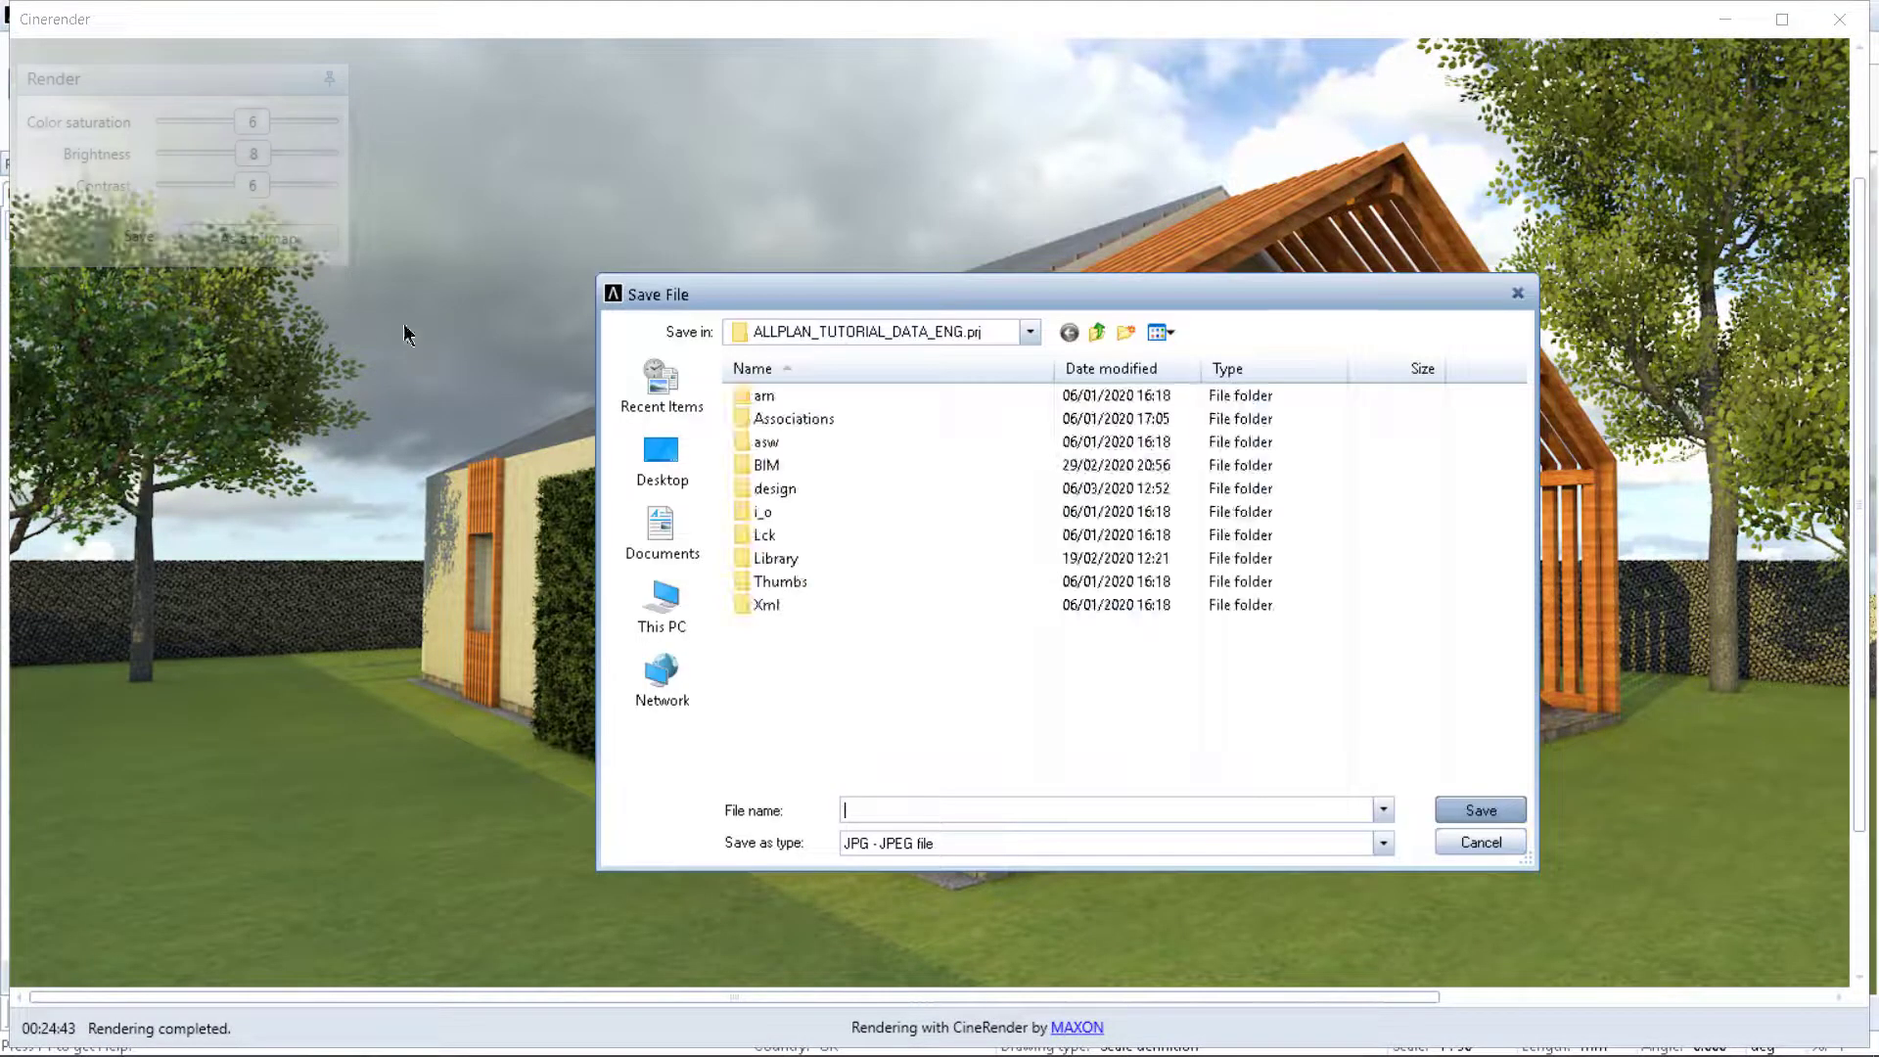
left_click(667, 452)
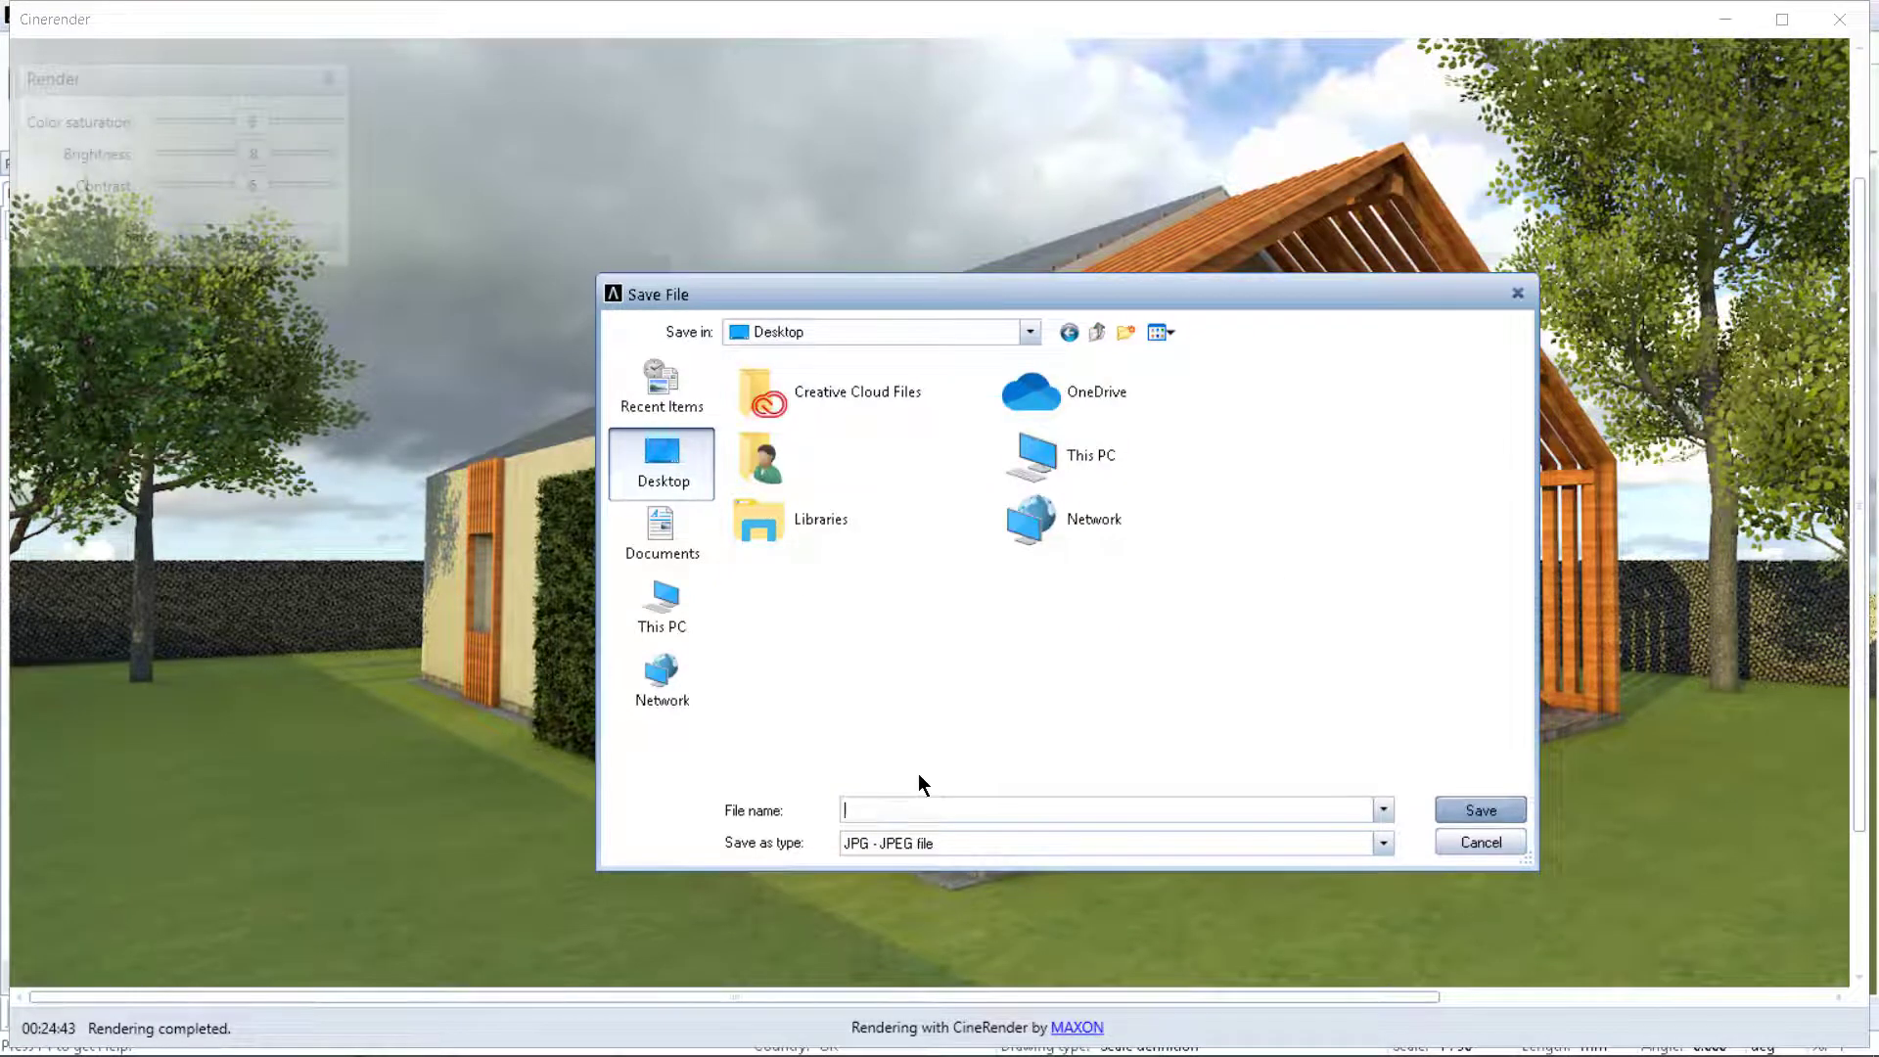
type("render_01")
left_click(1467, 812)
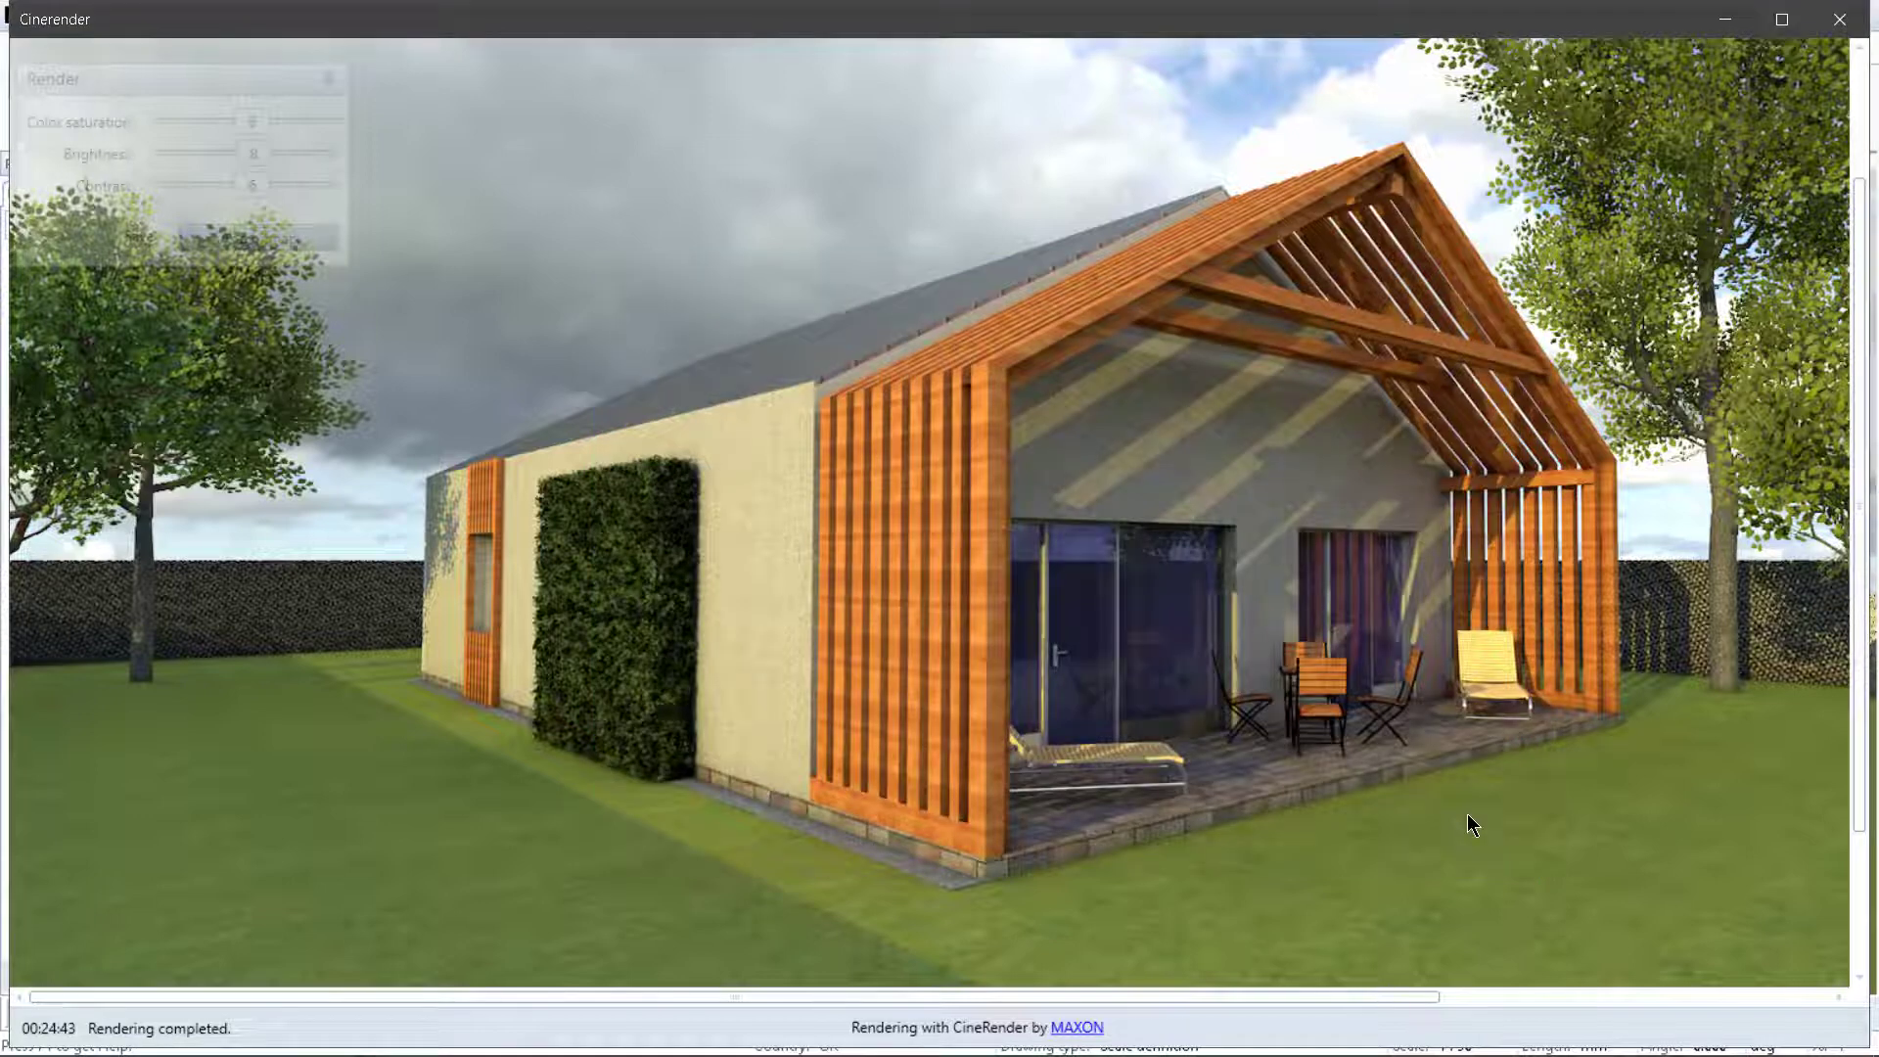
Step: Open render_01 from the Desktop folder to check the saved image
key("alt+Tab")
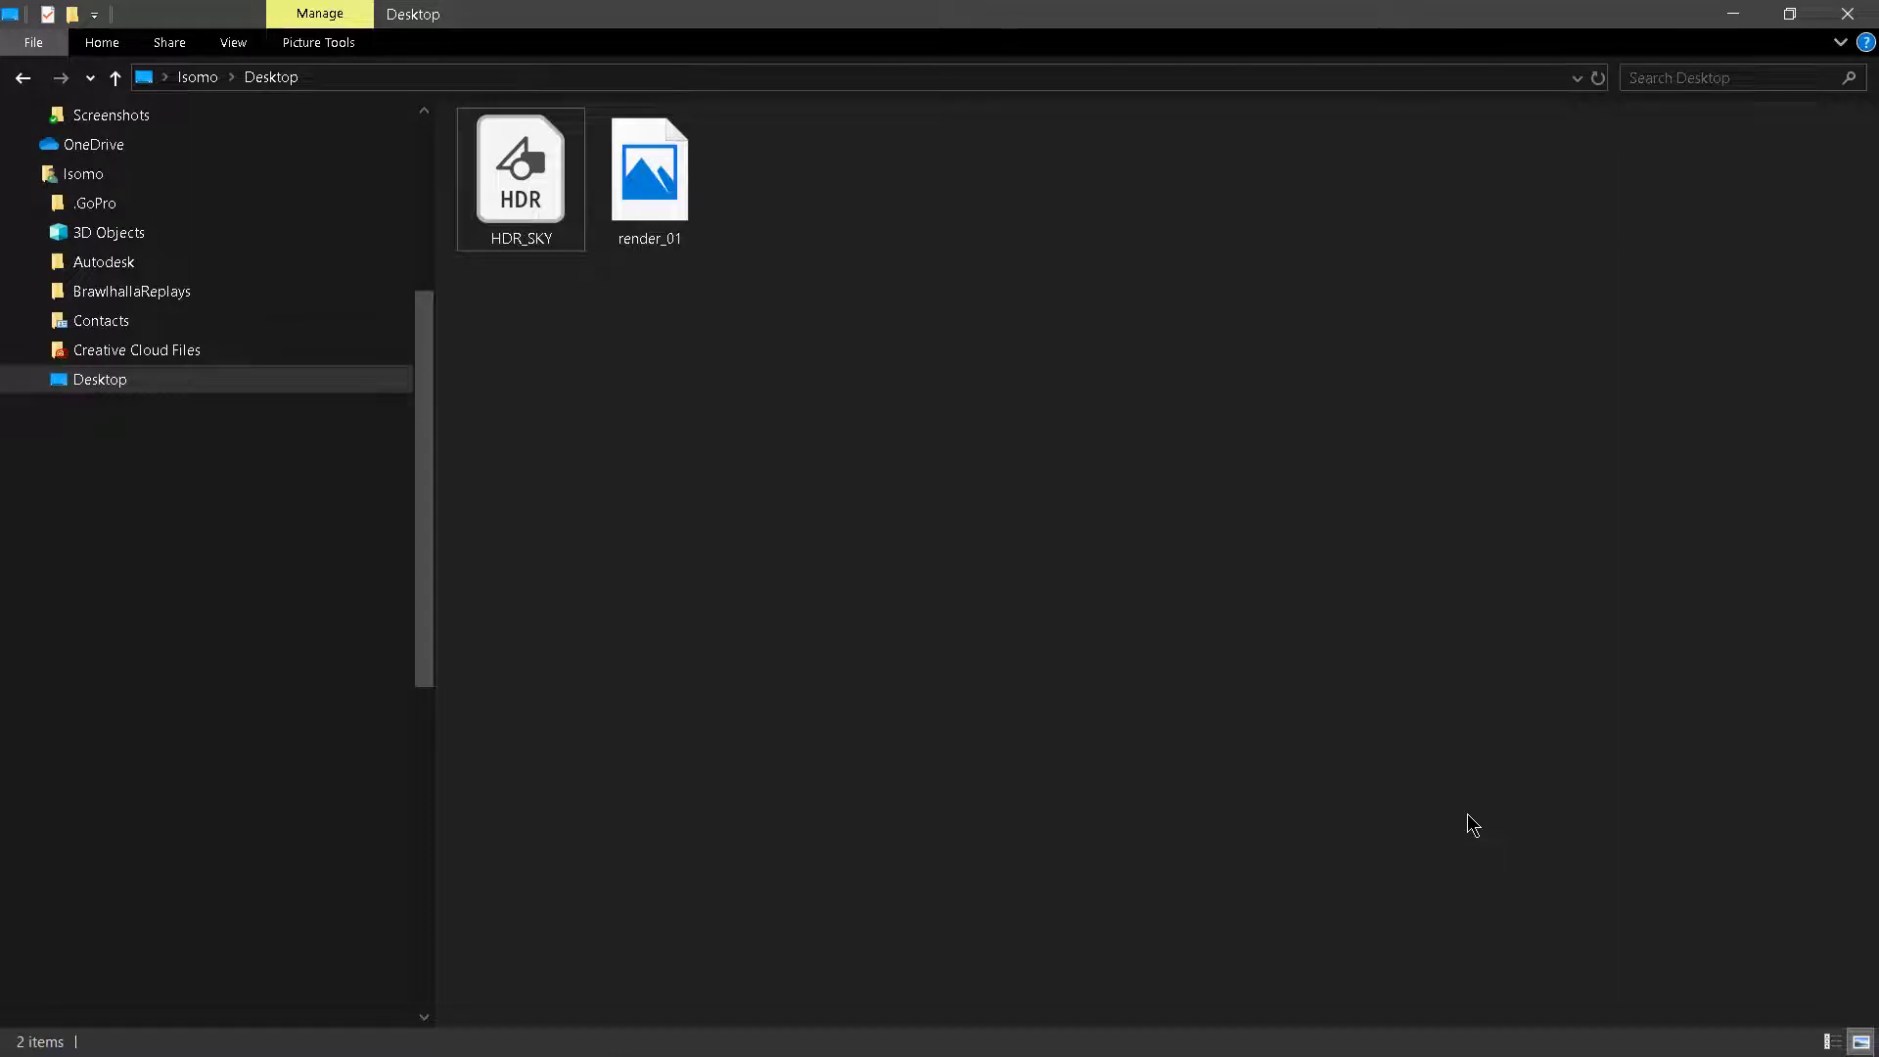
left_click(631, 211)
double_click(631, 212)
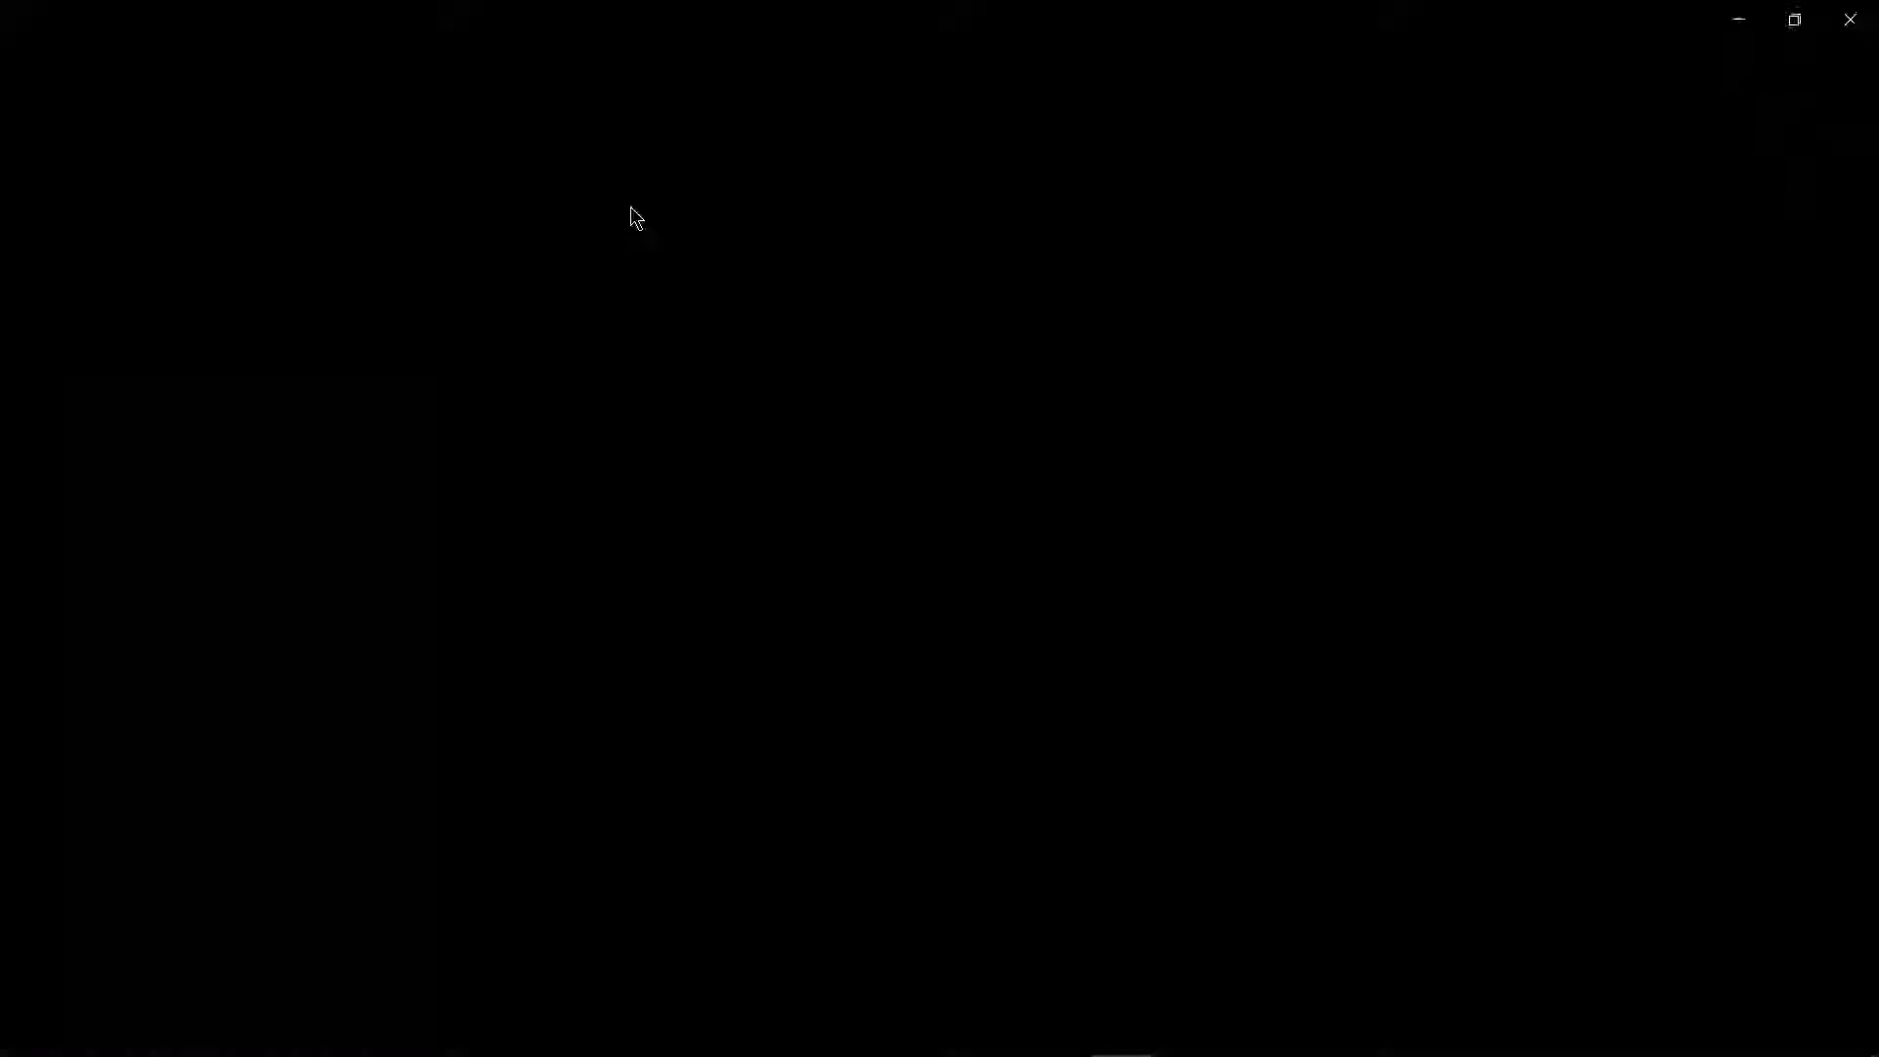